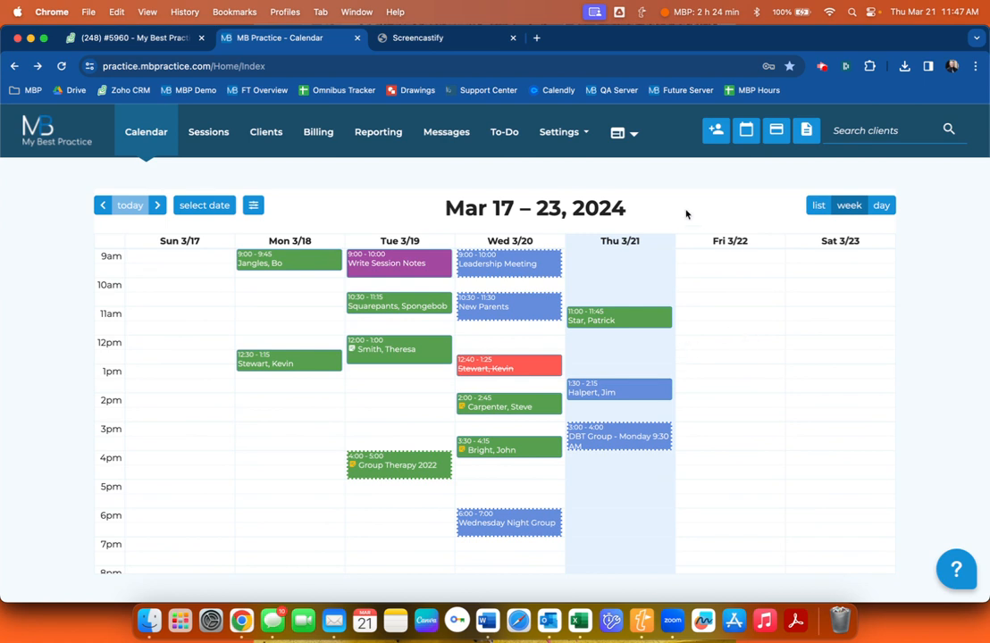
Start a new client and enter the client's first name, last name and e-mail.
click(713, 134)
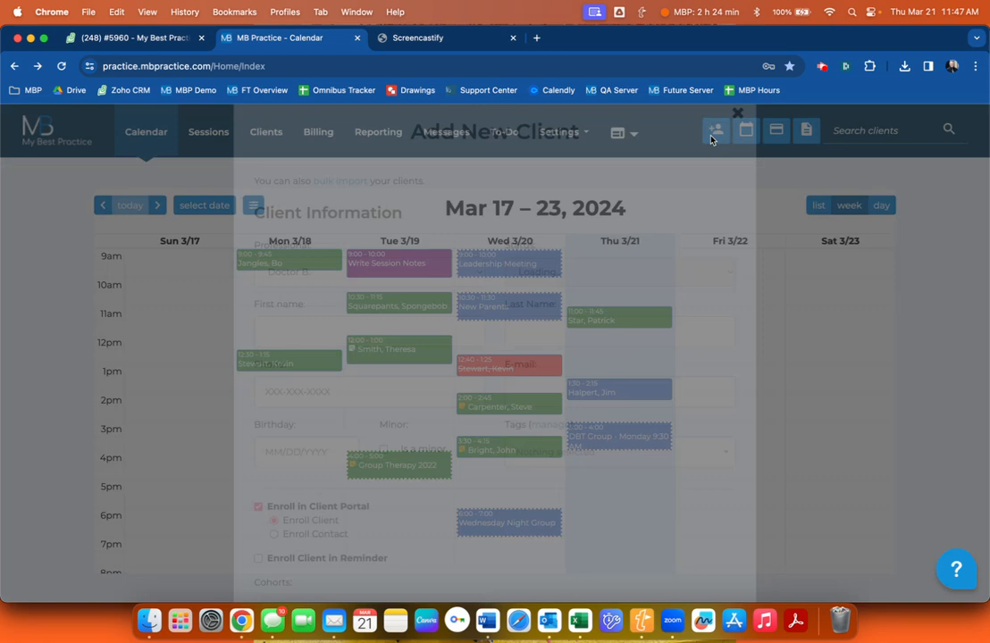
scroll(554, 308, down, 2)
click(283, 266)
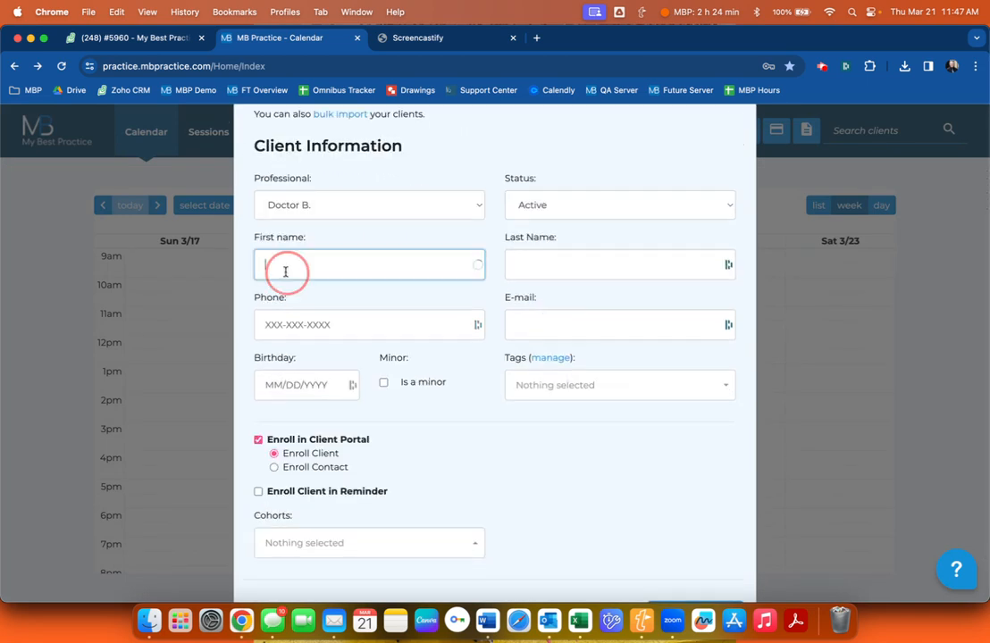
text(Jand)
key(Tab)
key(shift+Tab)
key(Tab)
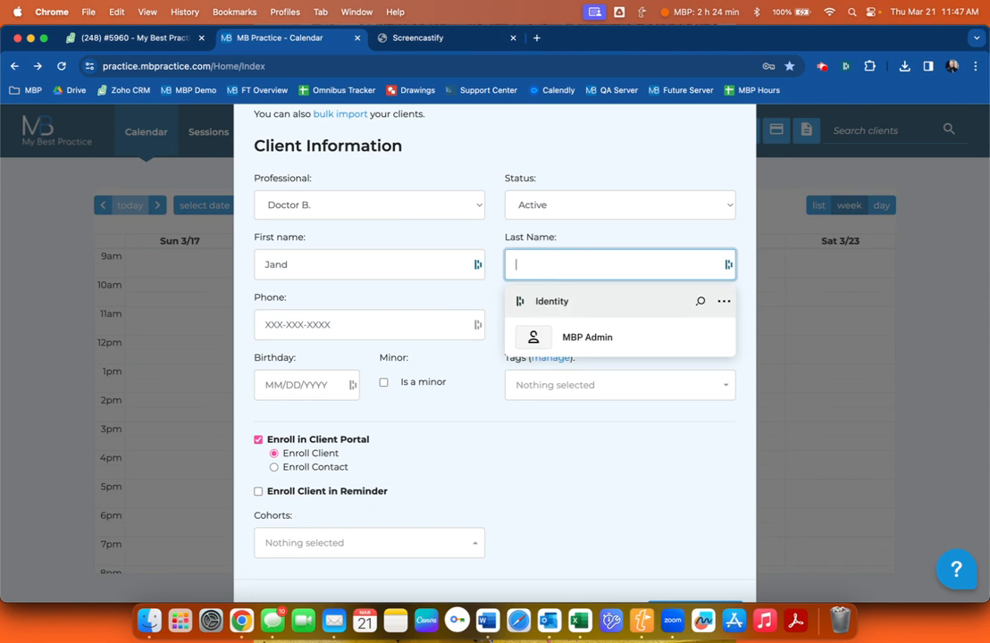
key(shift+Tab)
text(J)
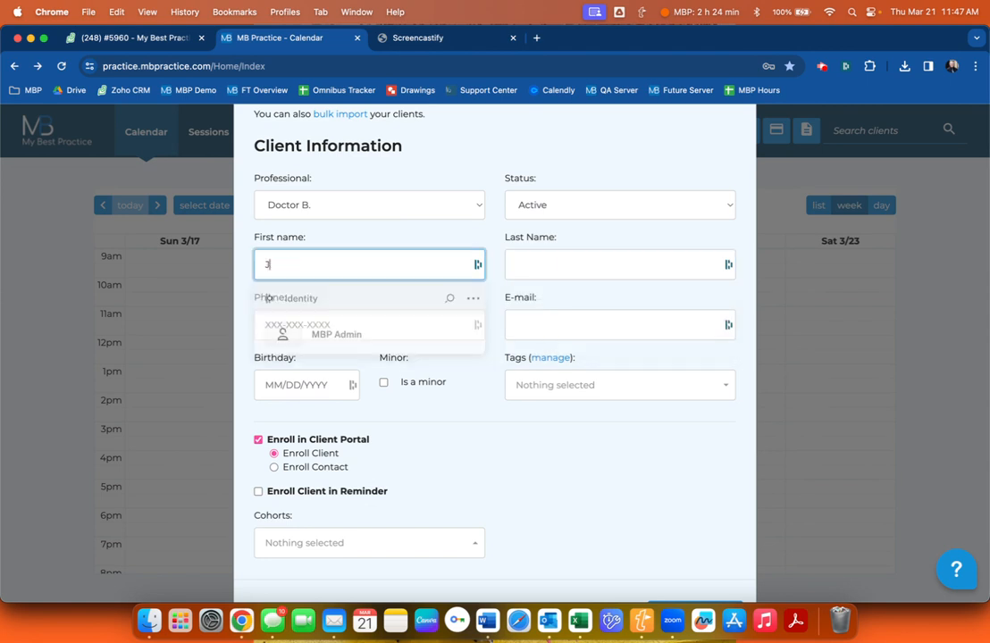
text(aneSmith)
key(Tab)
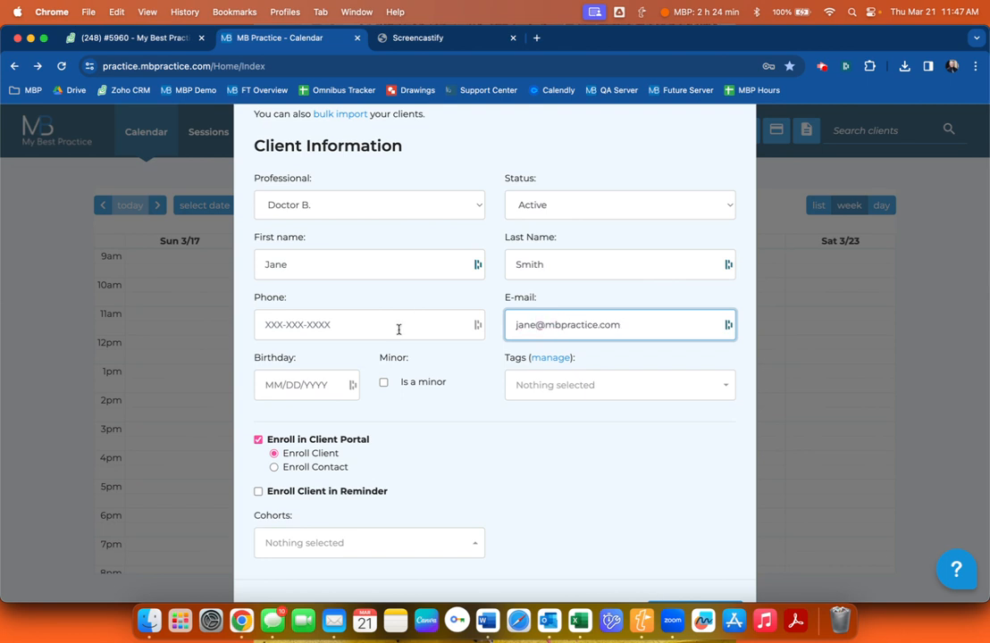
Place the client in the Adult Intake cohort and save it.
scroll(398, 328, down, 2)
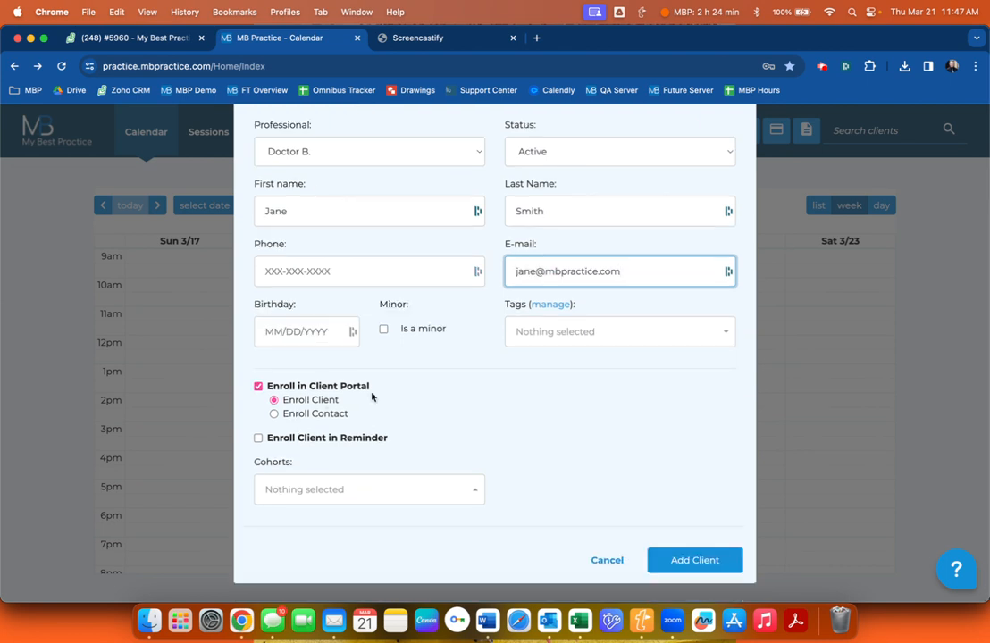
click(304, 489)
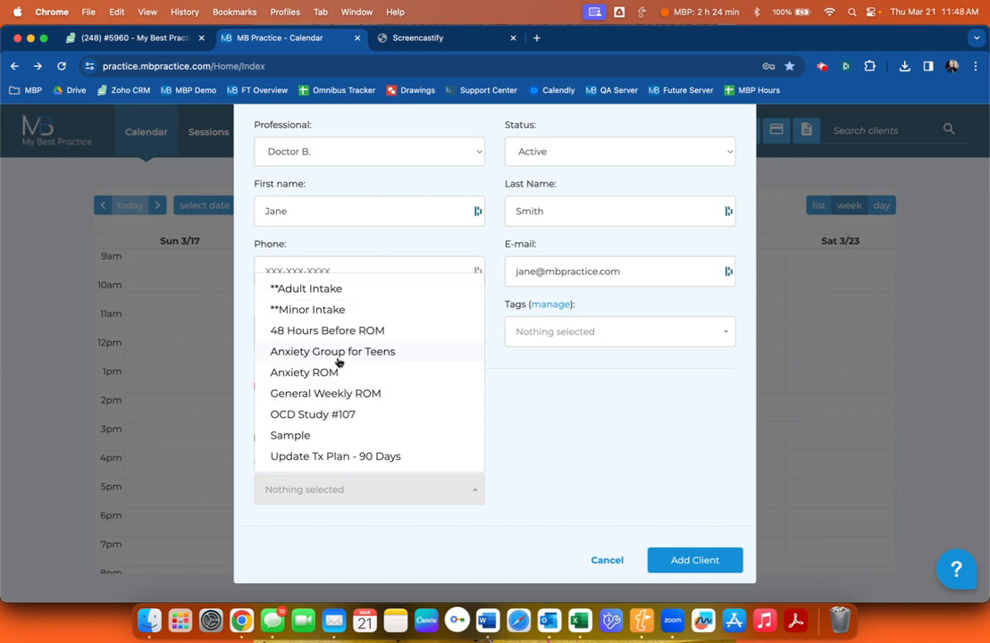
click(352, 291)
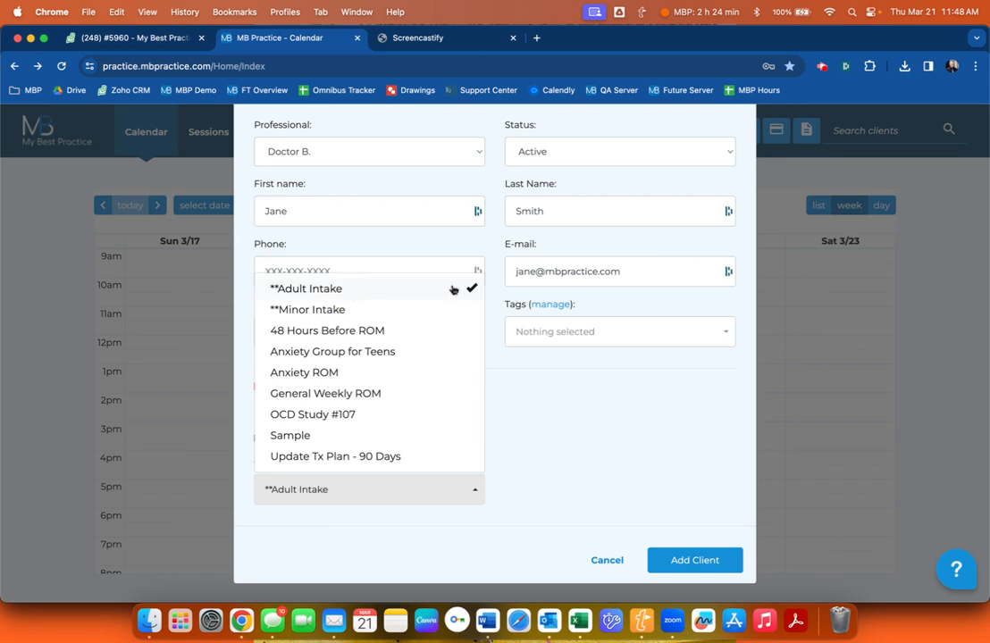
click(559, 421)
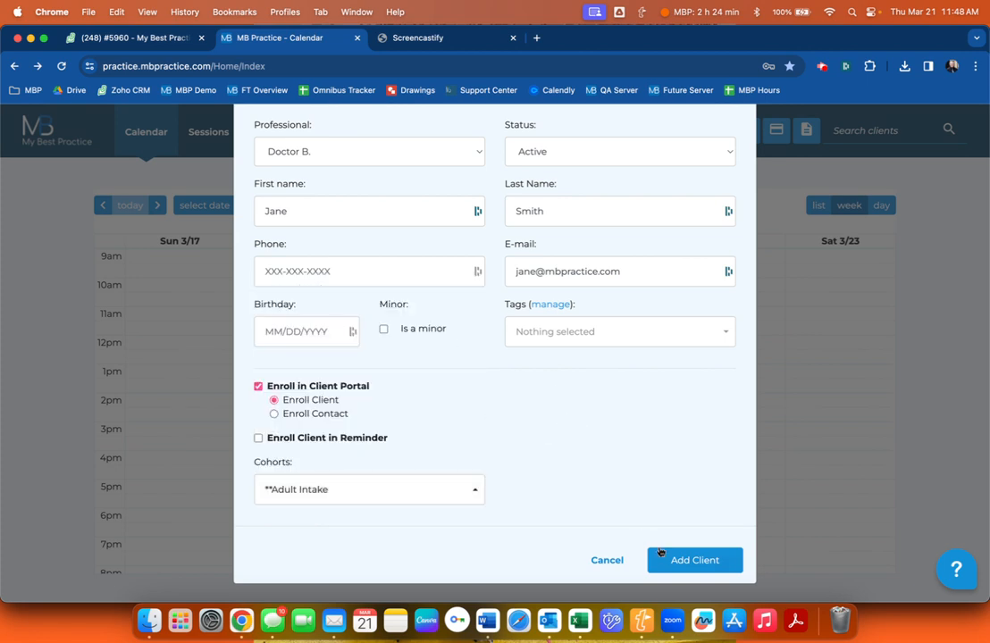
click(695, 560)
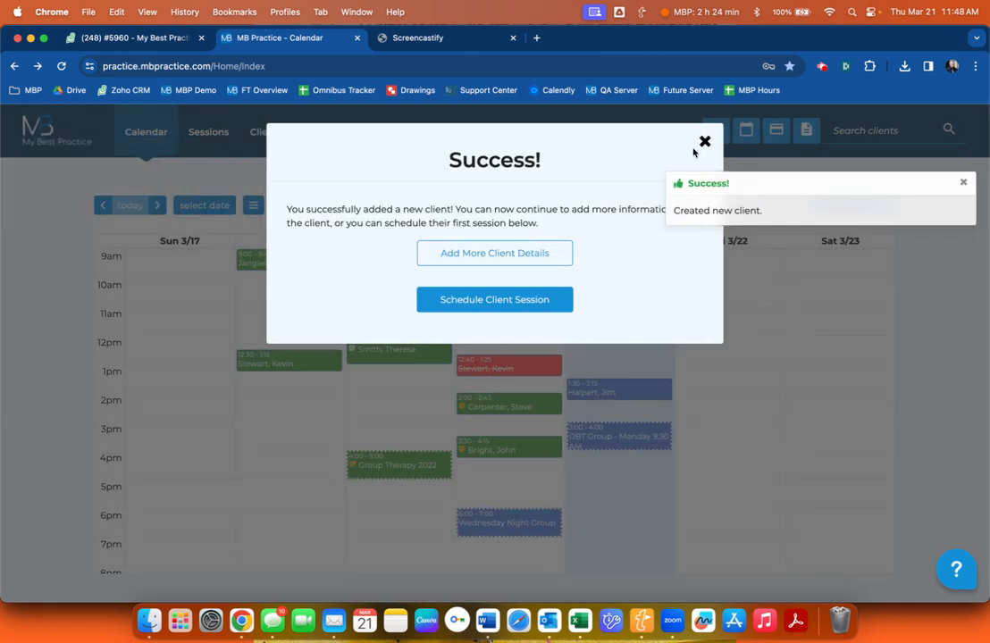
click(703, 144)
click(714, 130)
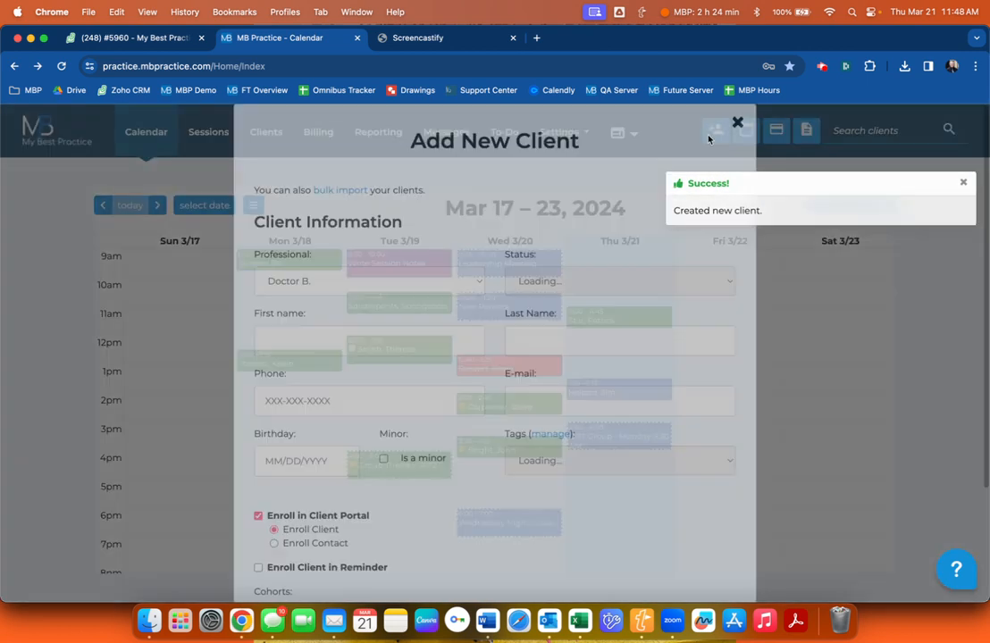
Enter the second client's first name, last name and e-mail.
click(354, 362)
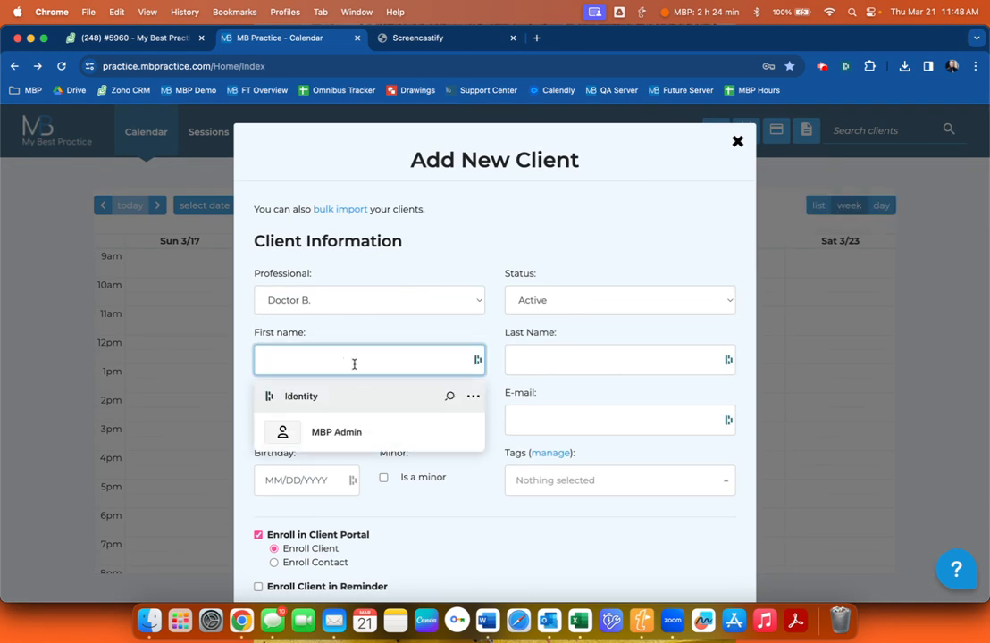
text(Julie)
key(Tab)
text(Smi)
scroll(348, 408, down, 5)
key(Tab)
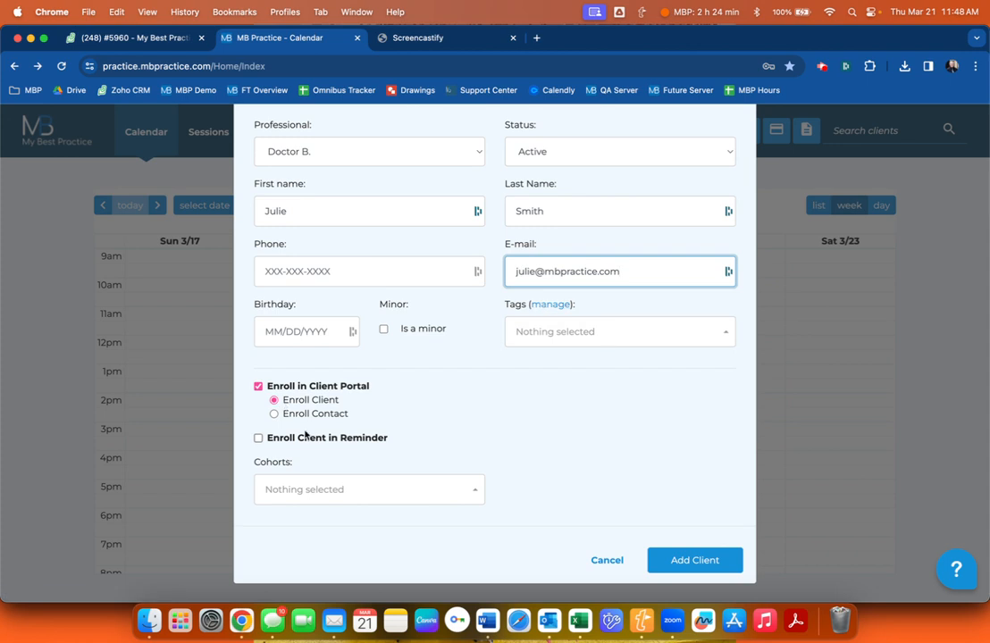
Put the second client in the Adult Intake cohort and save it.
click(275, 485)
click(309, 291)
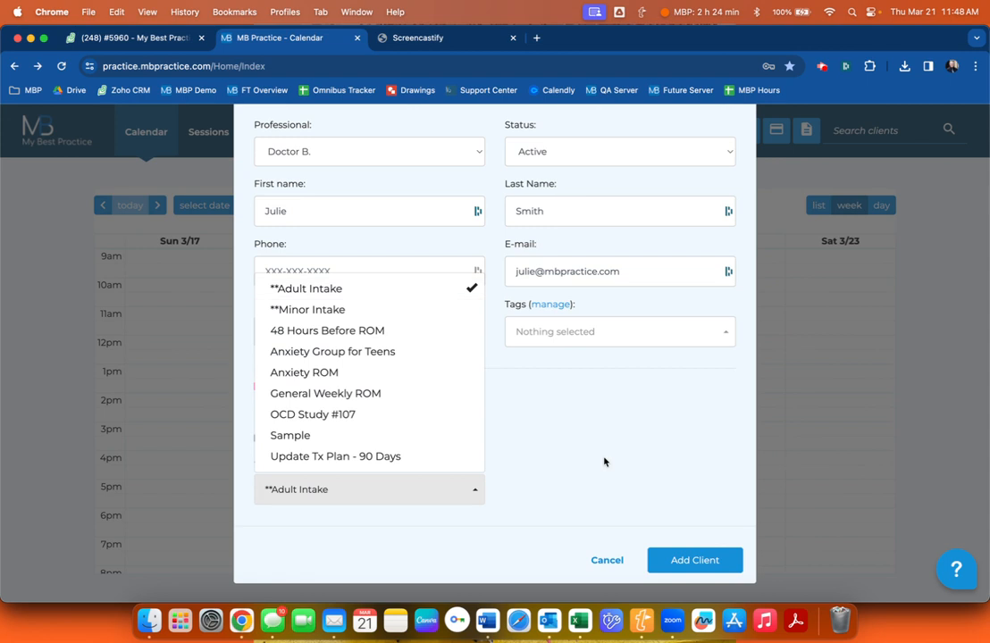
click(616, 480)
scroll(597, 307, up, 1)
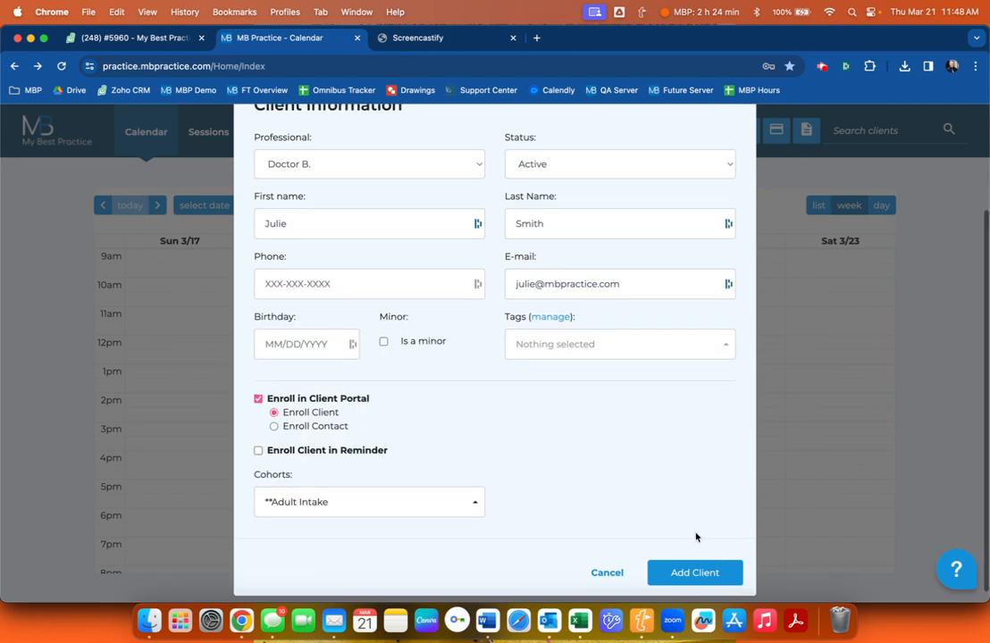
click(690, 577)
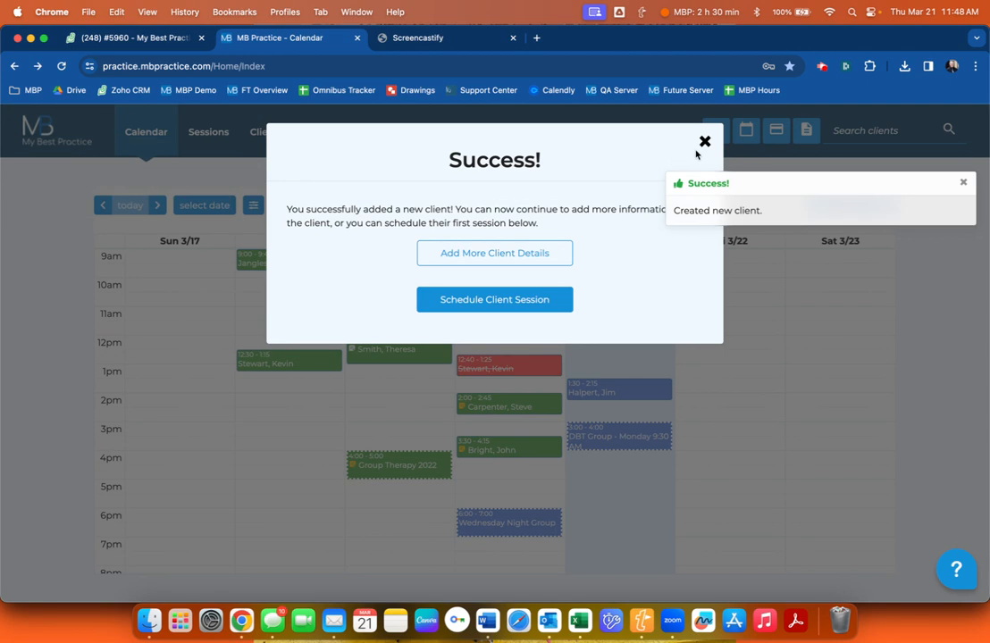
click(704, 141)
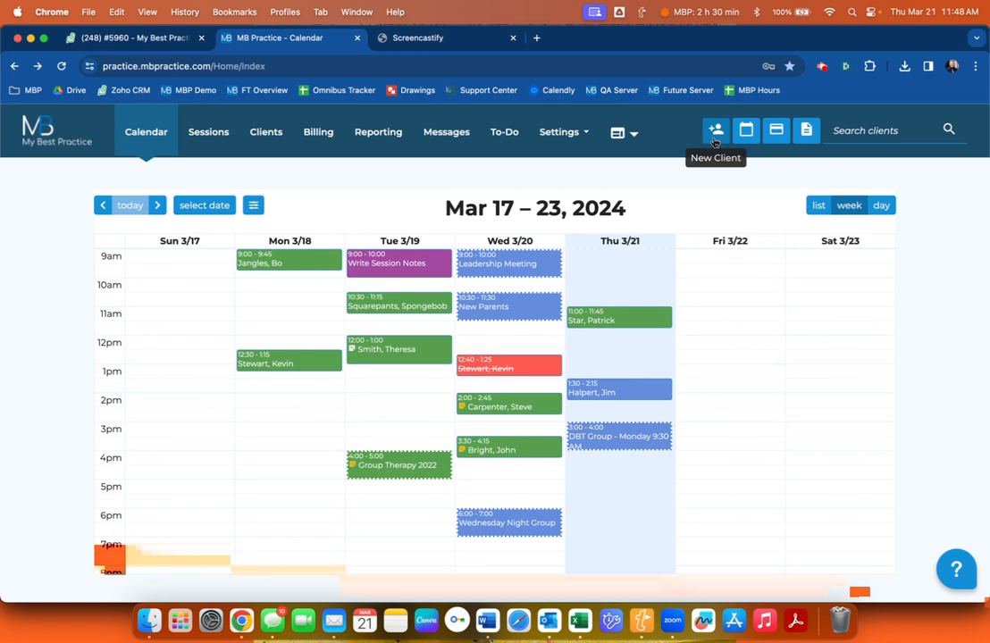
Start a new client and enter the client's first and last name.
click(714, 141)
scroll(366, 338, down, 2)
click(335, 314)
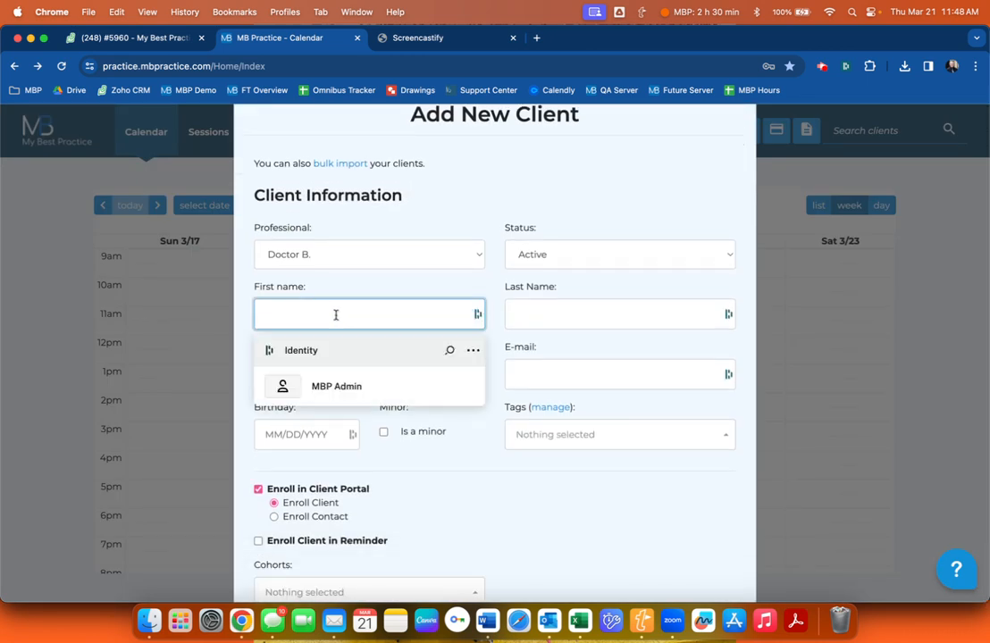
text(Johnny)
key(Tab)
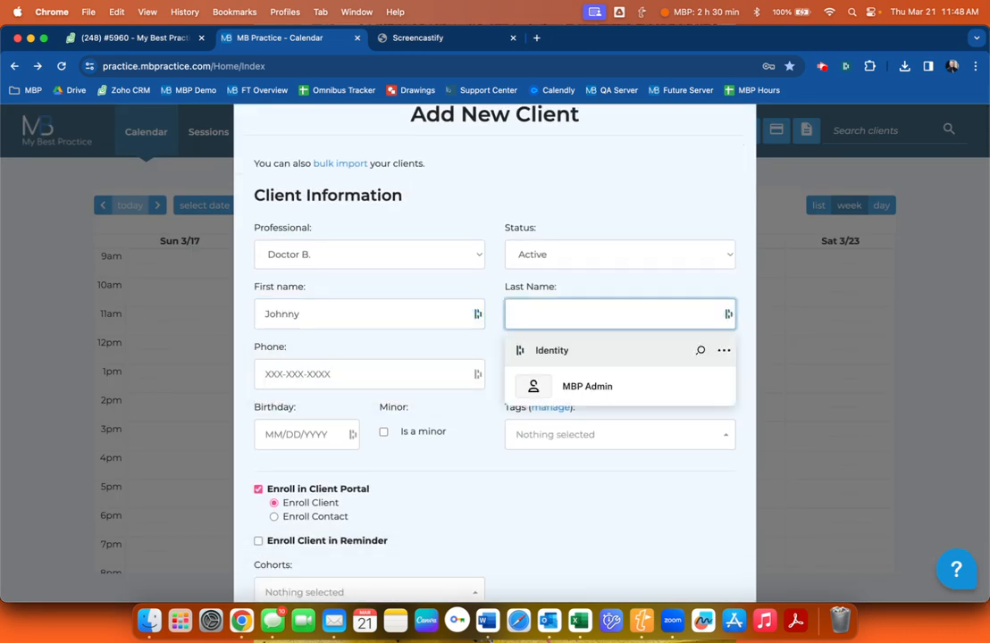
text(Blue)
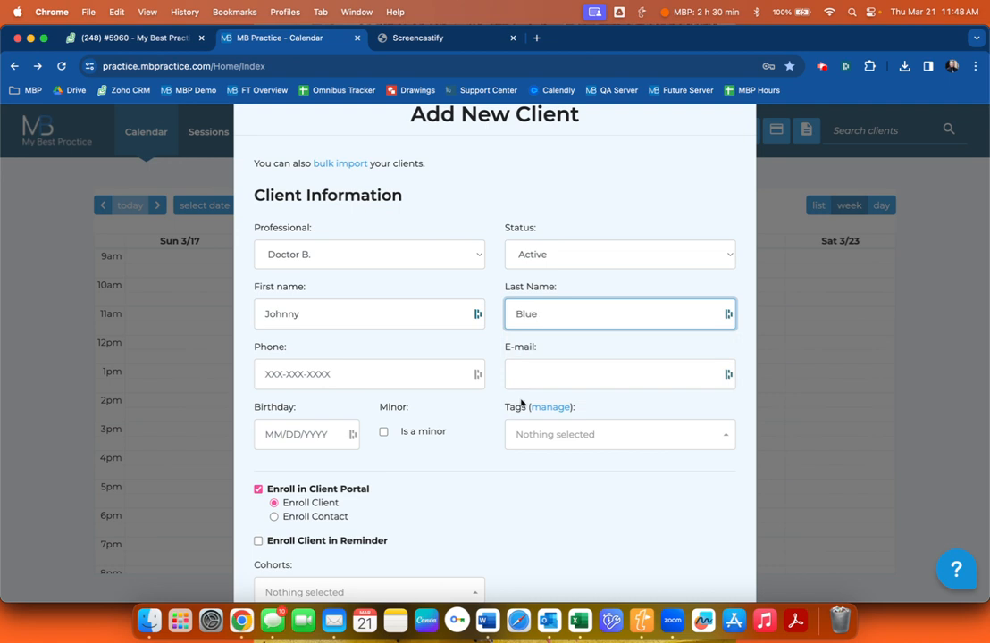
Choose Enroll Contact for the portal and assign the Anxiety Group for Teens cohort.
scroll(533, 382, down, 3)
click(258, 438)
click(274, 413)
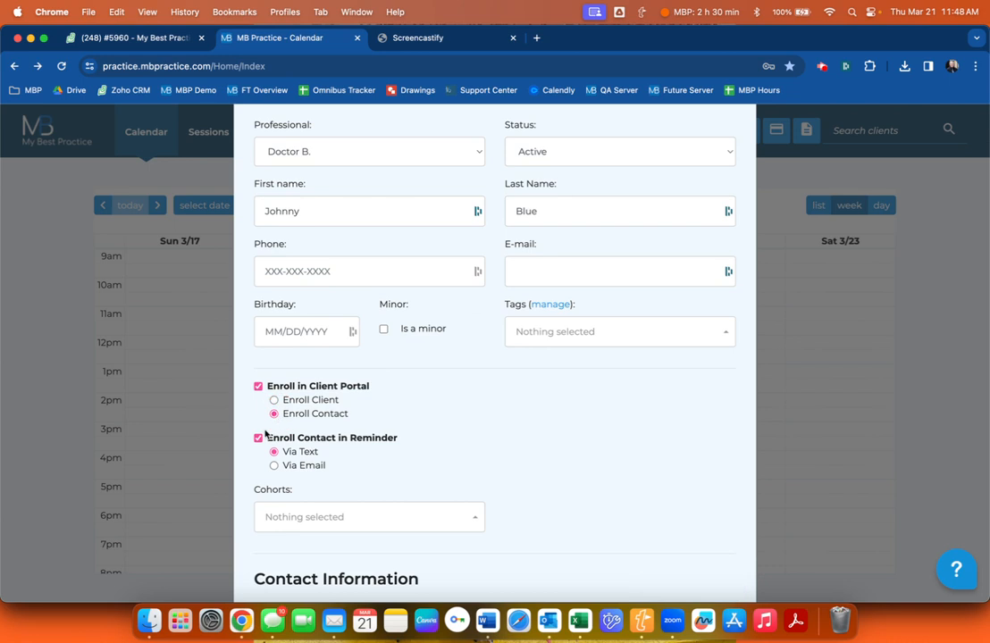
click(258, 438)
scroll(358, 402, down, 3)
click(351, 366)
scroll(366, 375, down, 2)
click(327, 358)
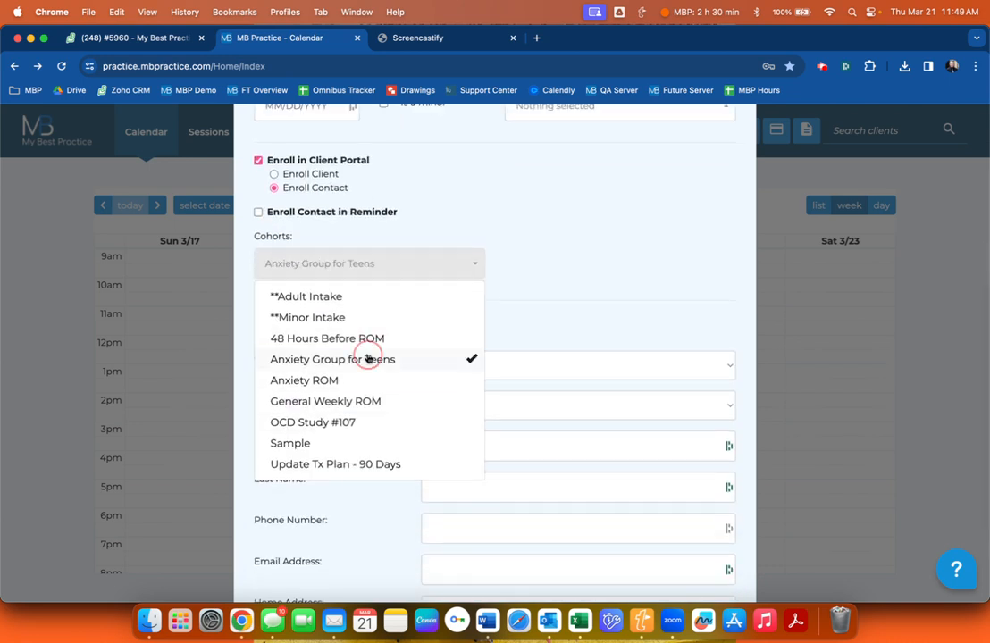
click(561, 322)
Add the contact as Mother with her name and e-mail, then save the client.
click(485, 407)
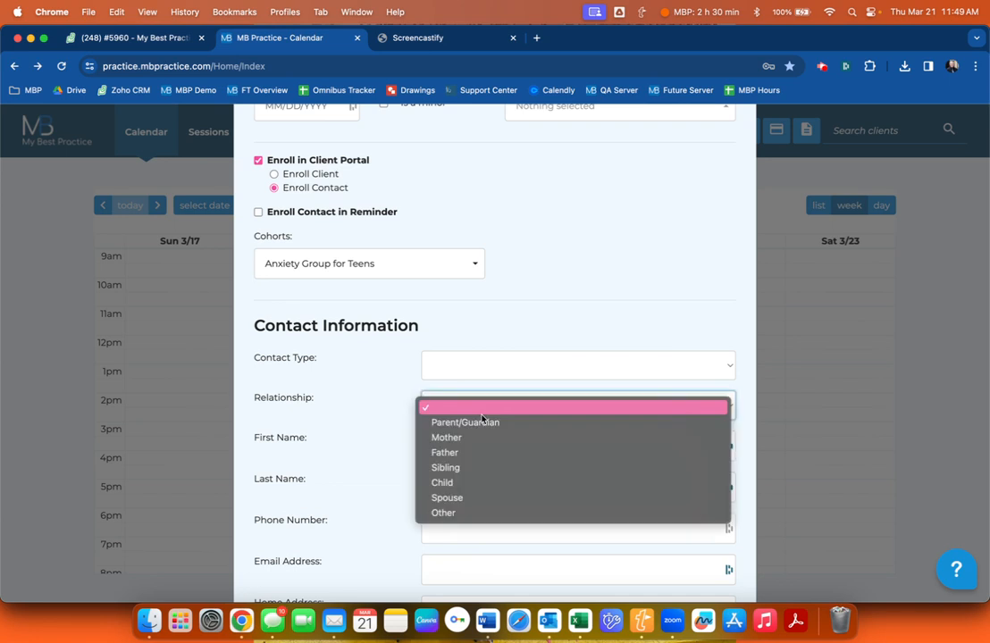
click(482, 439)
click(465, 439)
text(J)
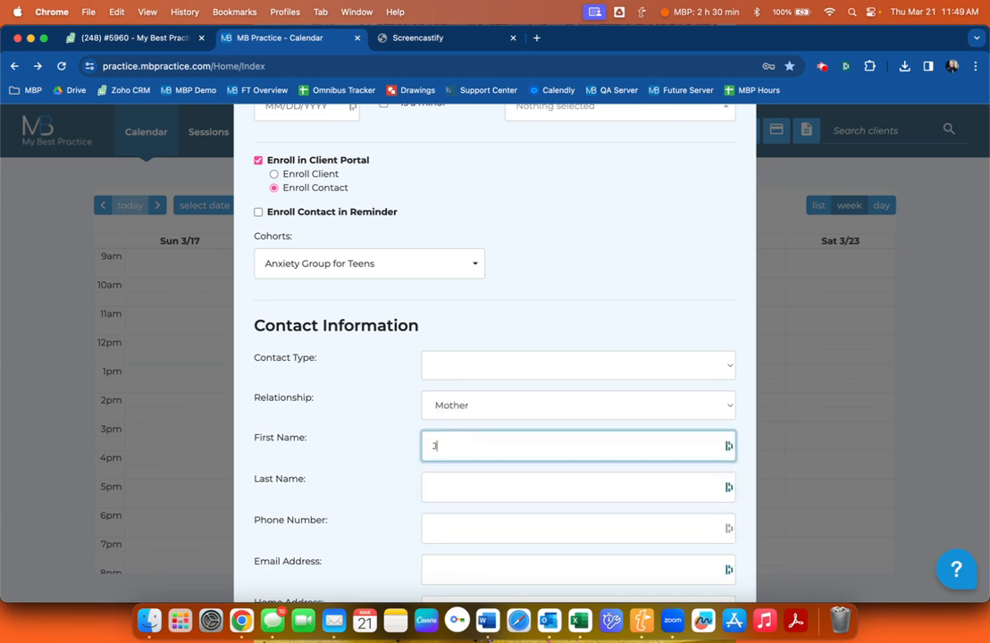
text(ina)
key(Tab)
text(B)
key(Tab)
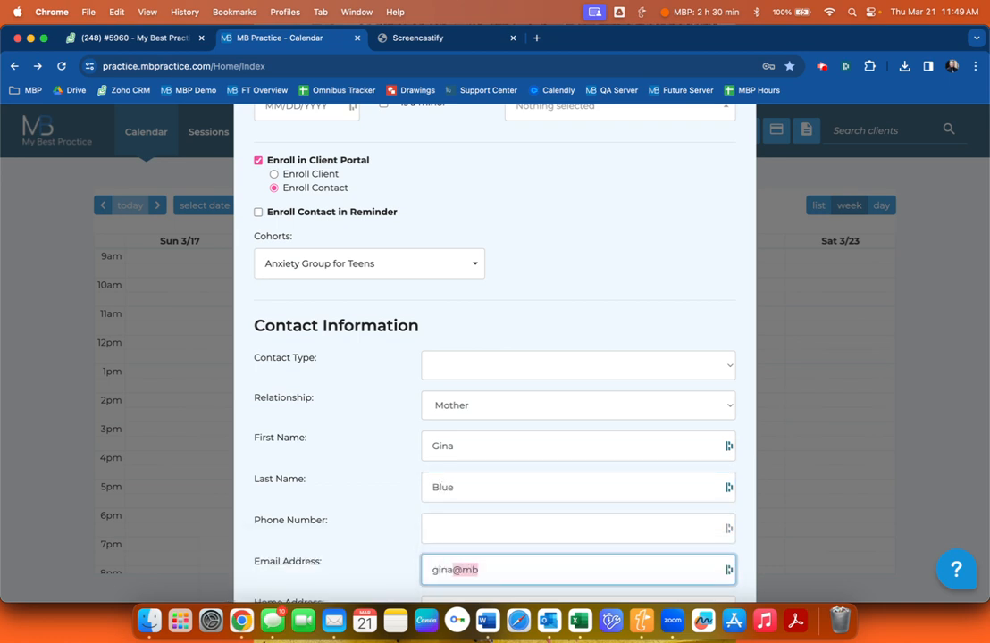
scroll(503, 373, down, 2)
click(699, 563)
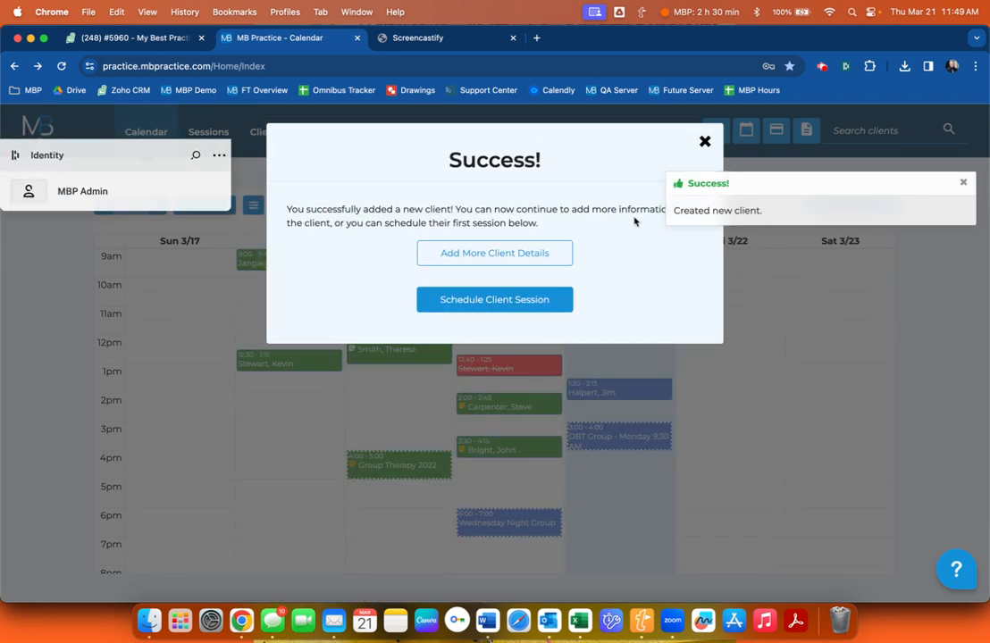
Begin a new session, pick a client, then cancel the session form.
click(494, 299)
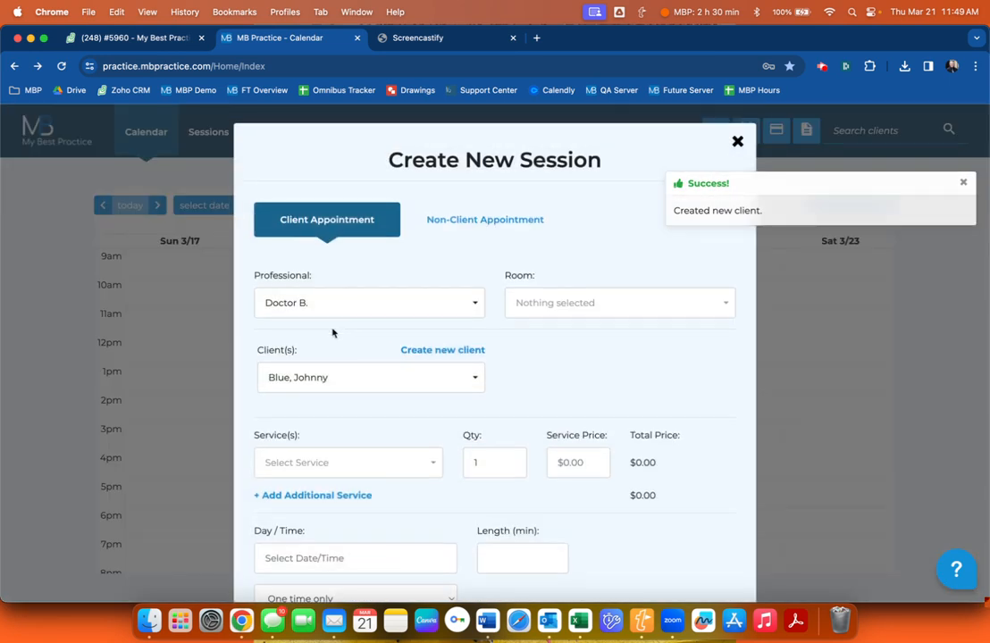
click(329, 379)
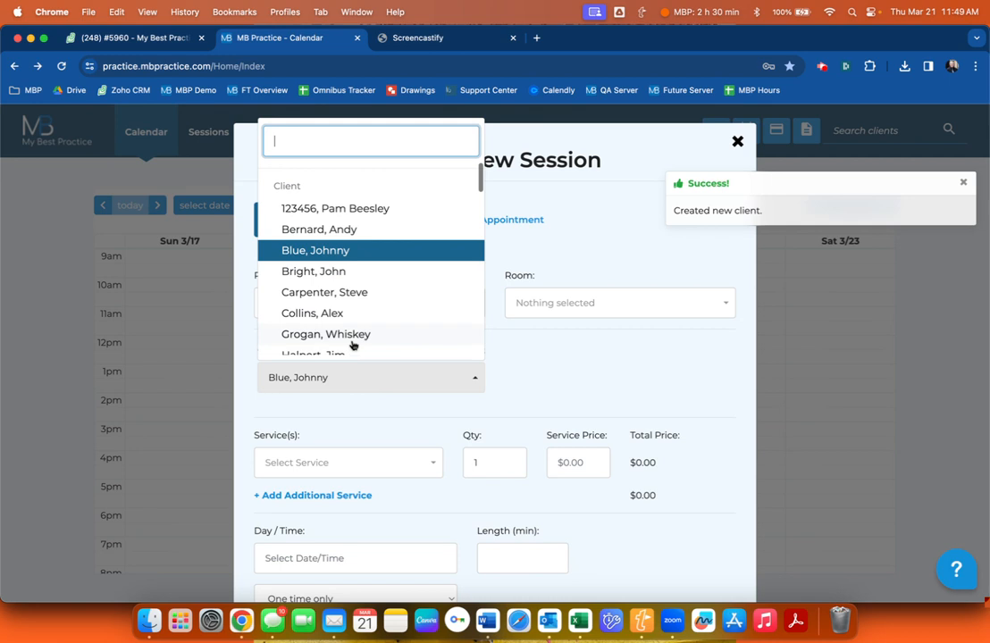
click(666, 376)
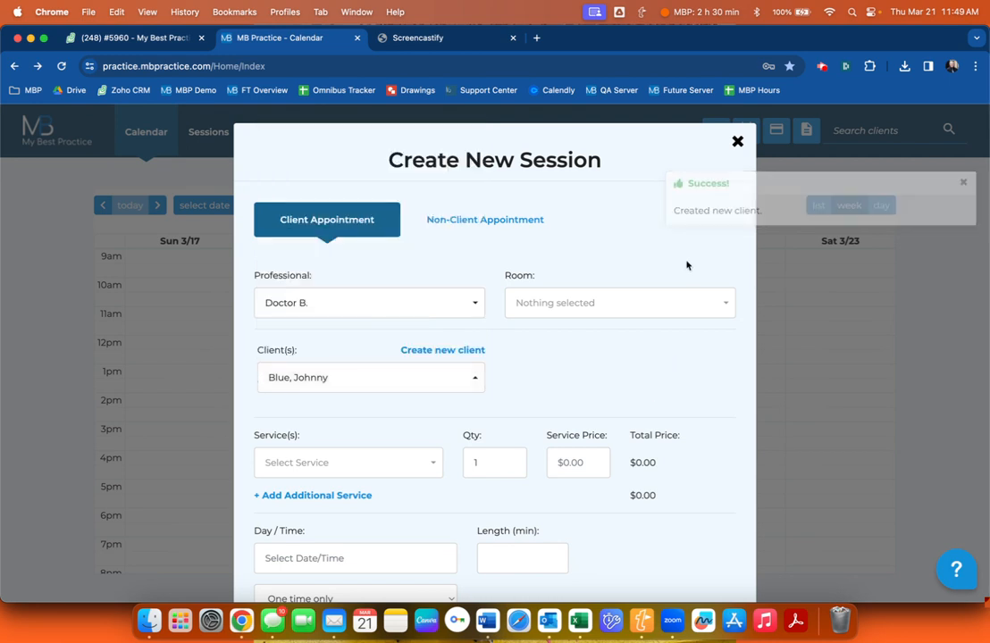
click(735, 143)
Start a new client and enter the client's first name, last name and e-mail.
click(715, 130)
click(301, 362)
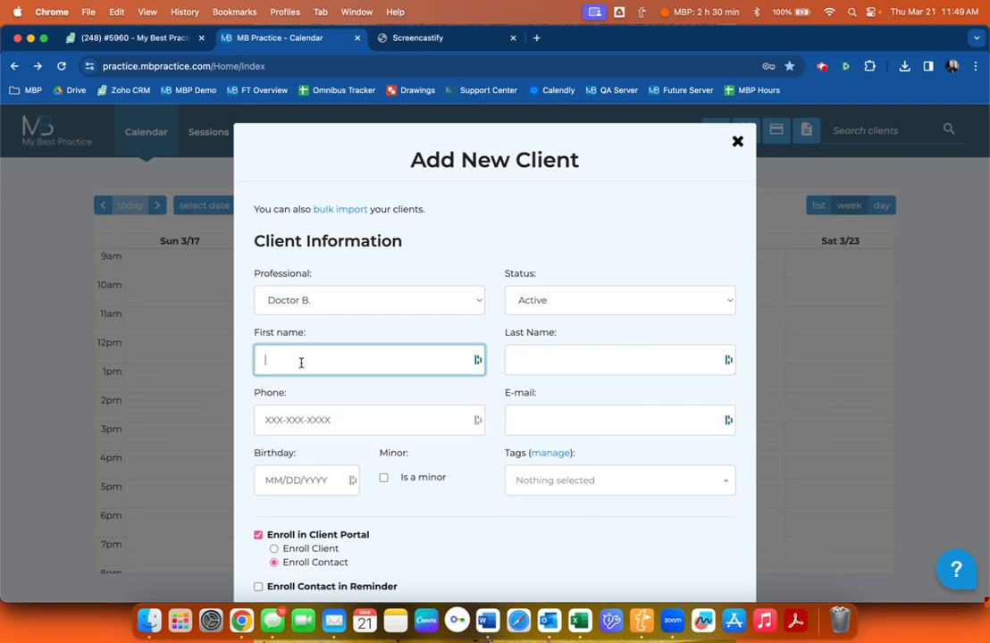
text(Molly)
key(Tab)
text(Yellow)
key(Tab)
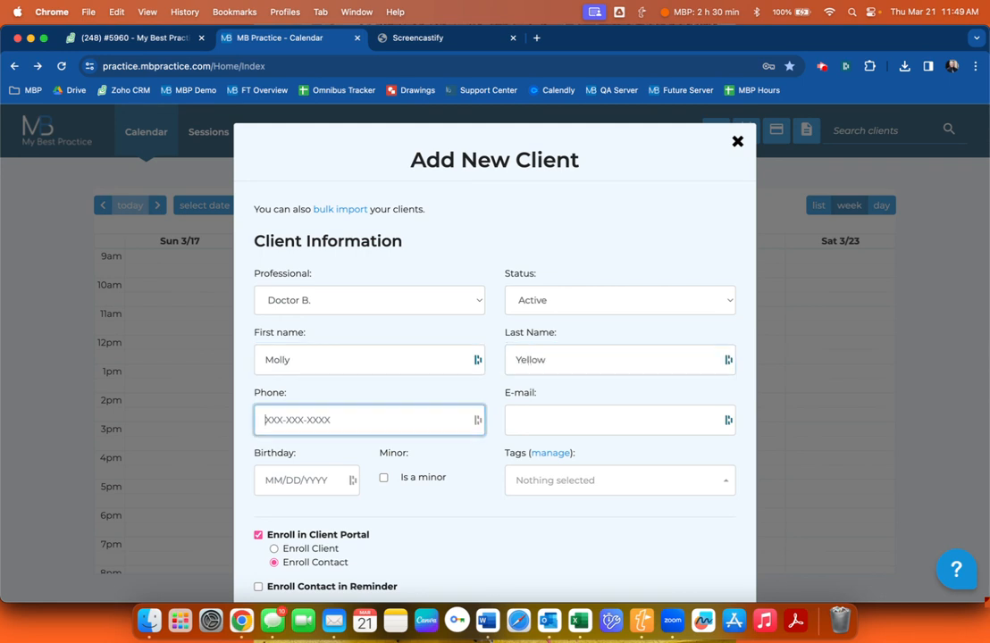
key(Tab)
scroll(169, 394, down, 3)
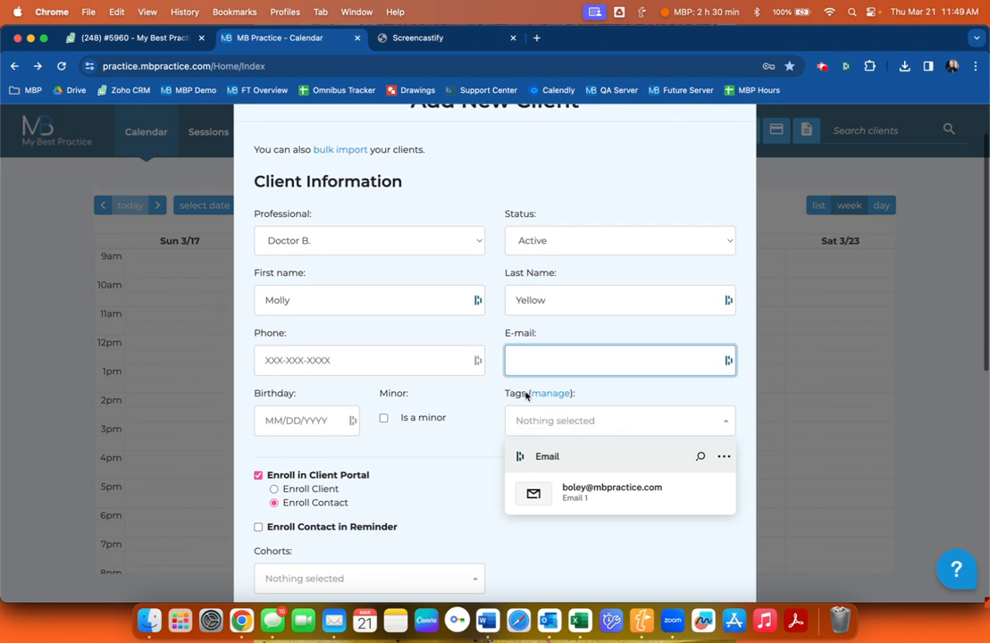
scroll(437, 426, down, 1)
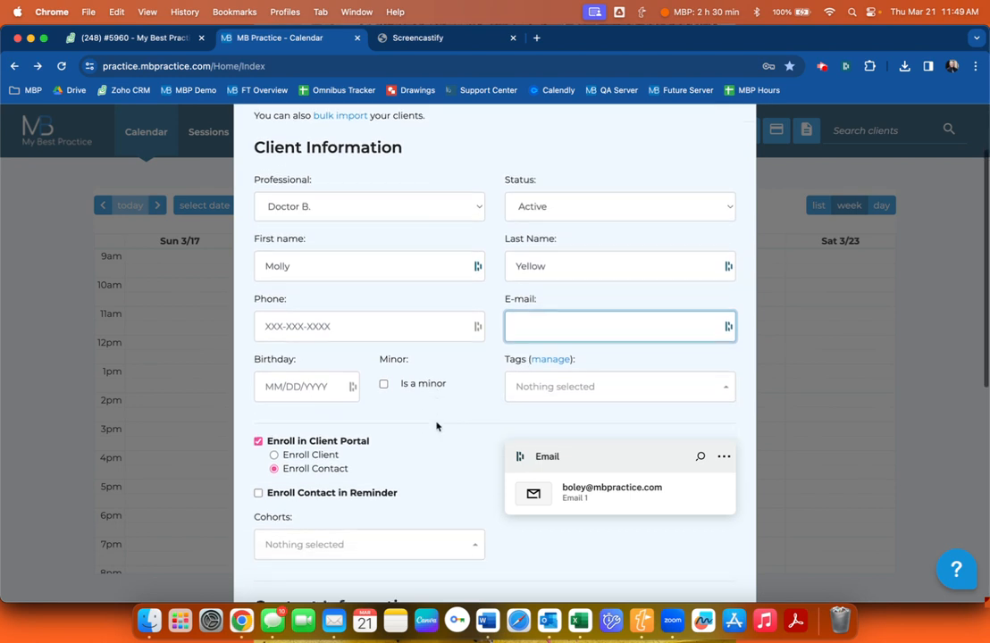
Put the client in Anxiety Group for Teens, choose Enroll Client, and save.
scroll(324, 510, down, 3)
click(317, 487)
click(329, 343)
click(586, 476)
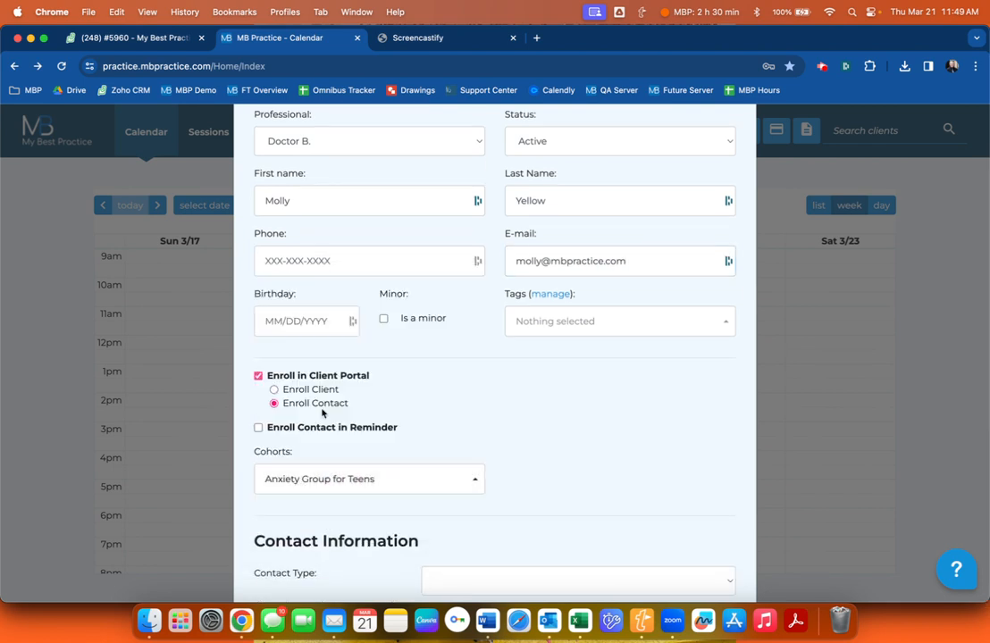
click(275, 391)
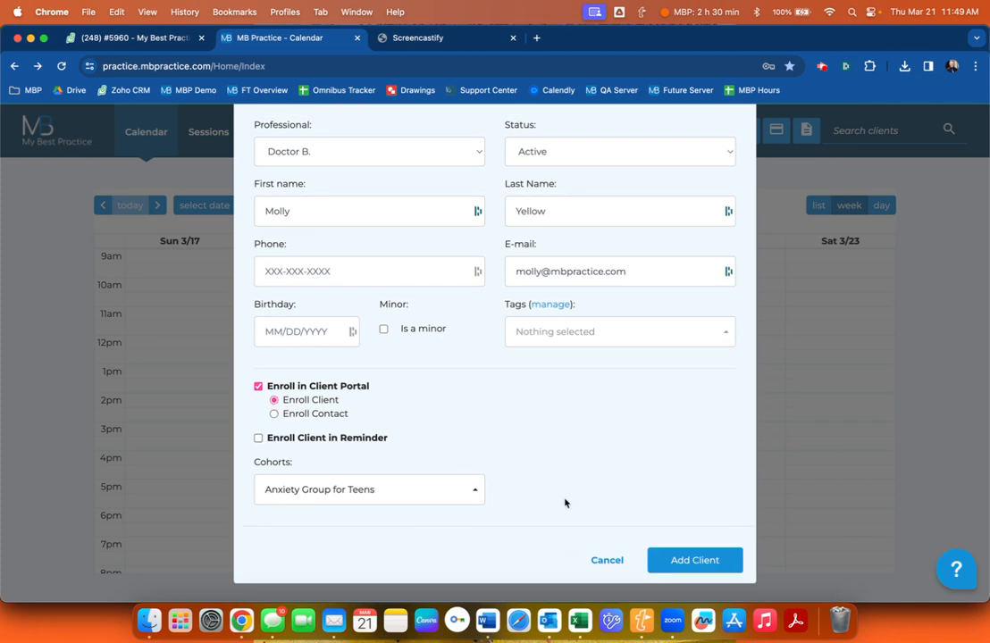
click(693, 561)
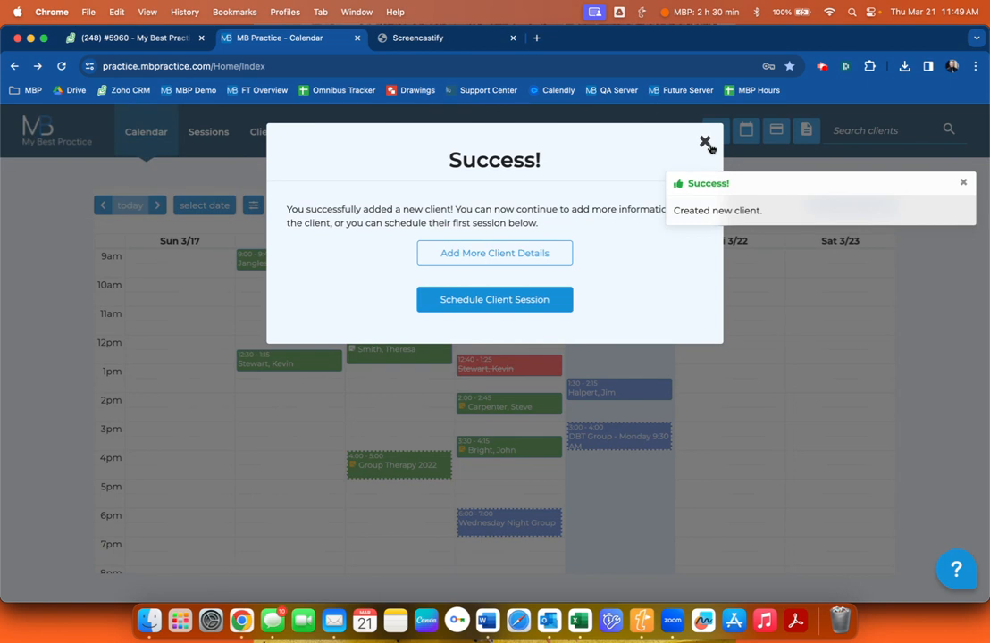
click(705, 141)
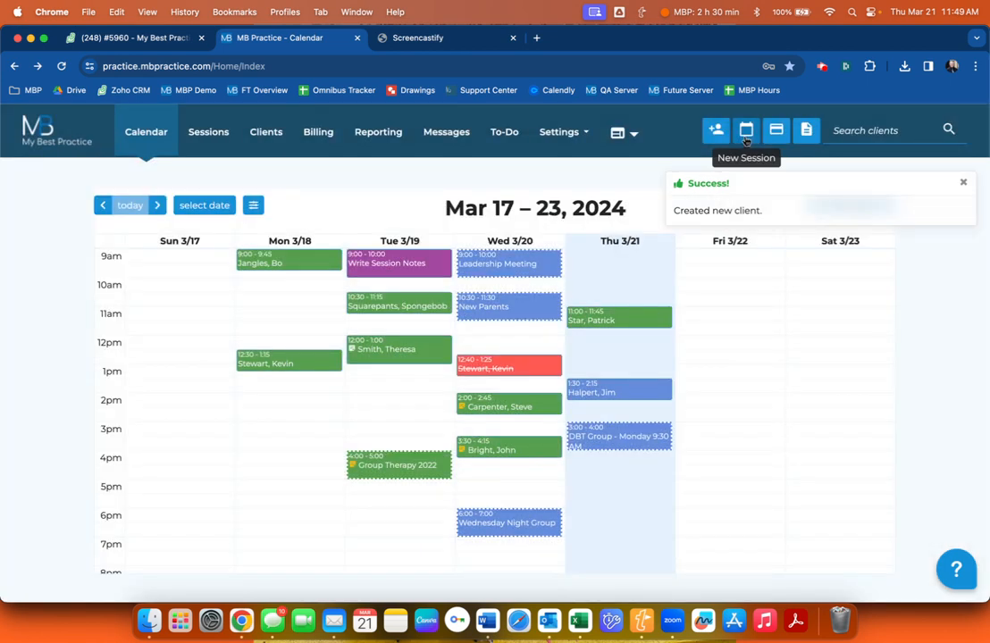
Start another new client and enter the client's first name, last name and e-mail.
click(716, 131)
click(341, 357)
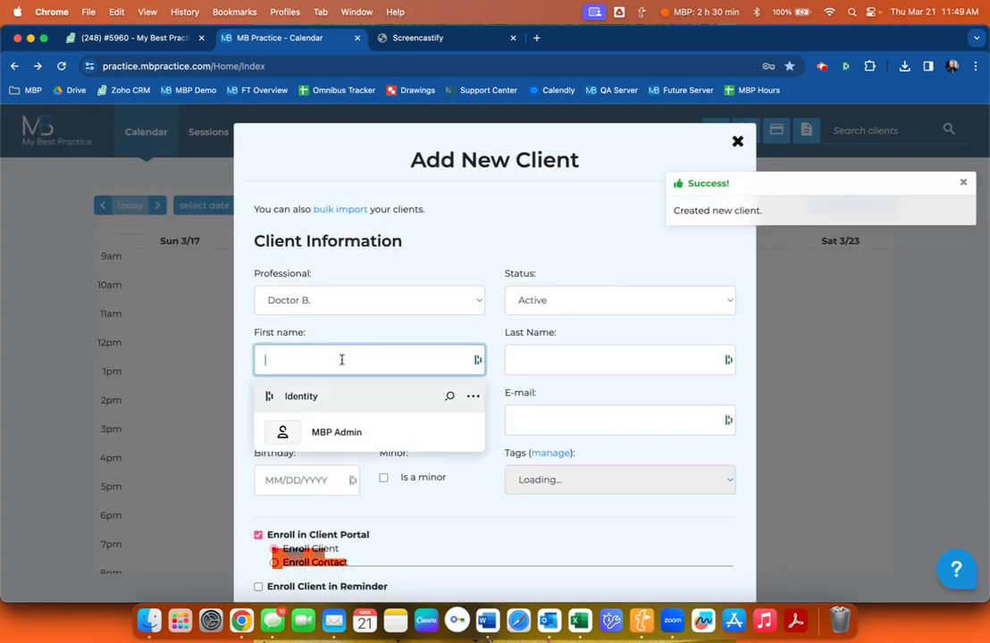
text(Teresa)
key(Tab)
text(Orange)
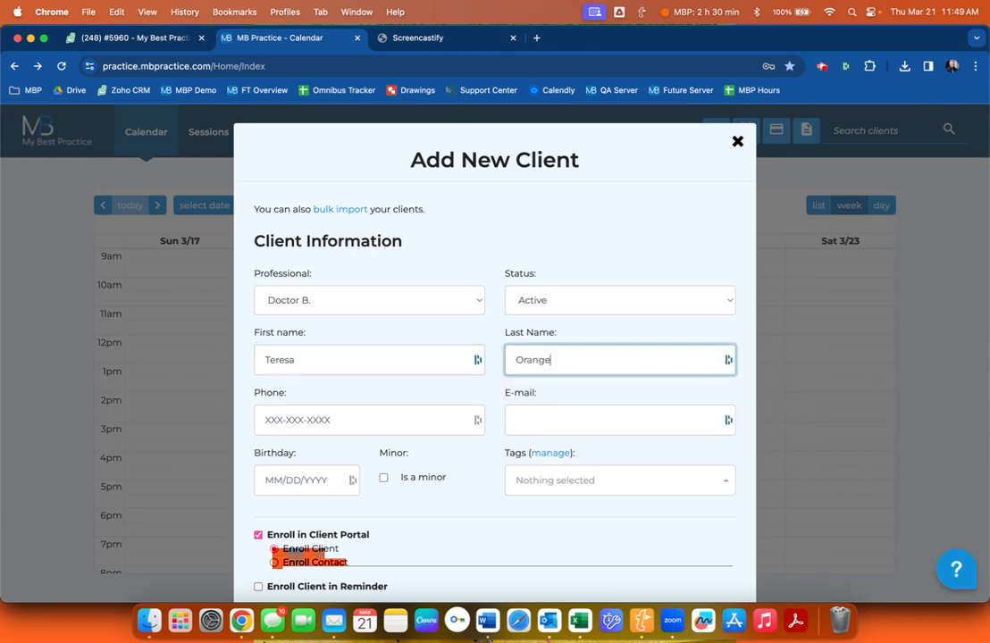
click(538, 424)
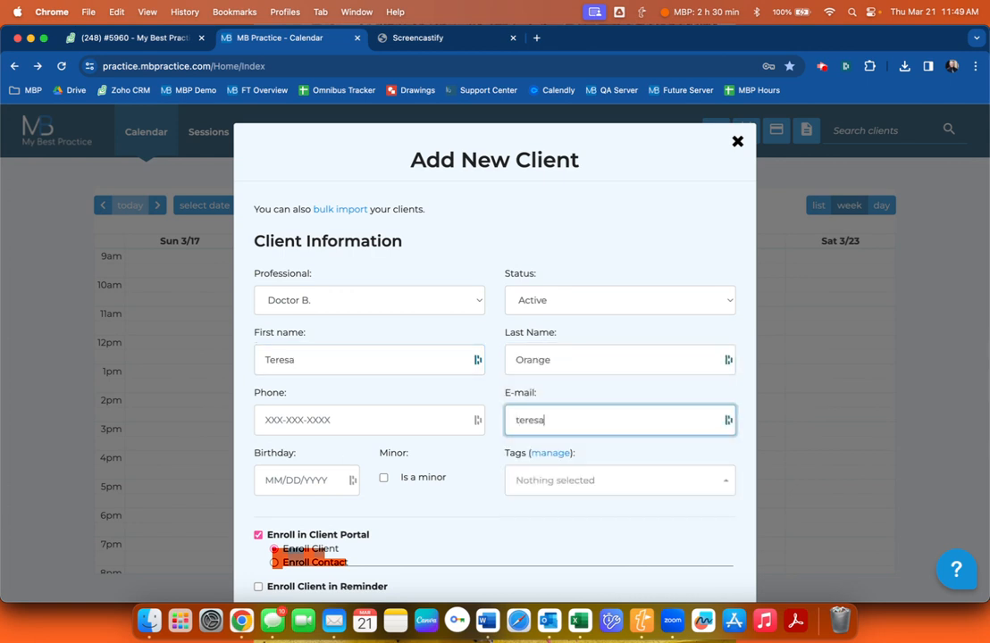
Assign the Anxiety Group for Teens cohort and save the client.
scroll(405, 396, down, 3)
click(347, 482)
click(342, 351)
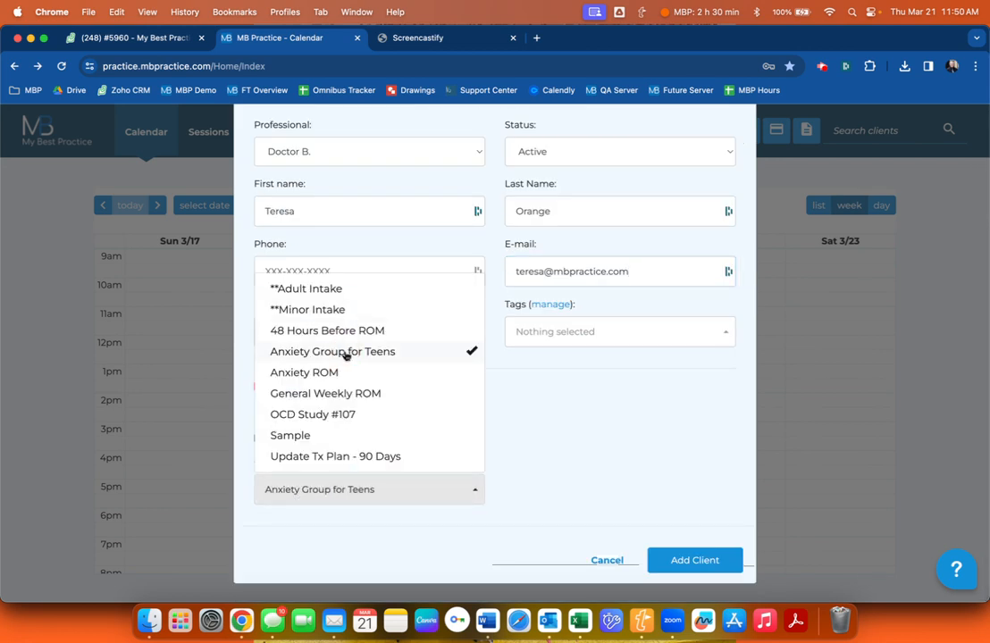
click(648, 493)
click(701, 562)
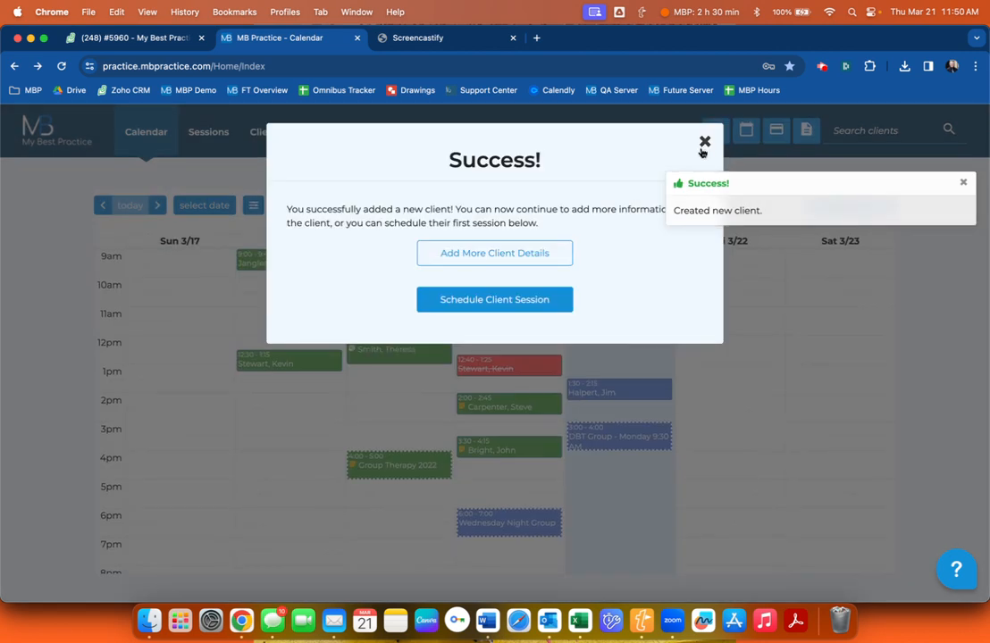
click(701, 150)
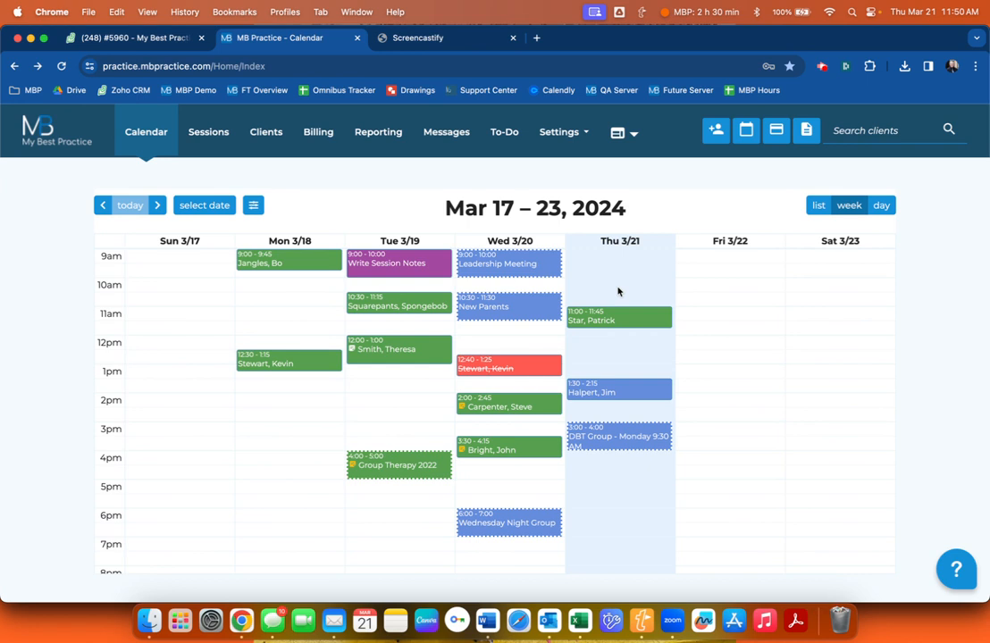
Go to Account Settings from the Settings menu.
click(568, 139)
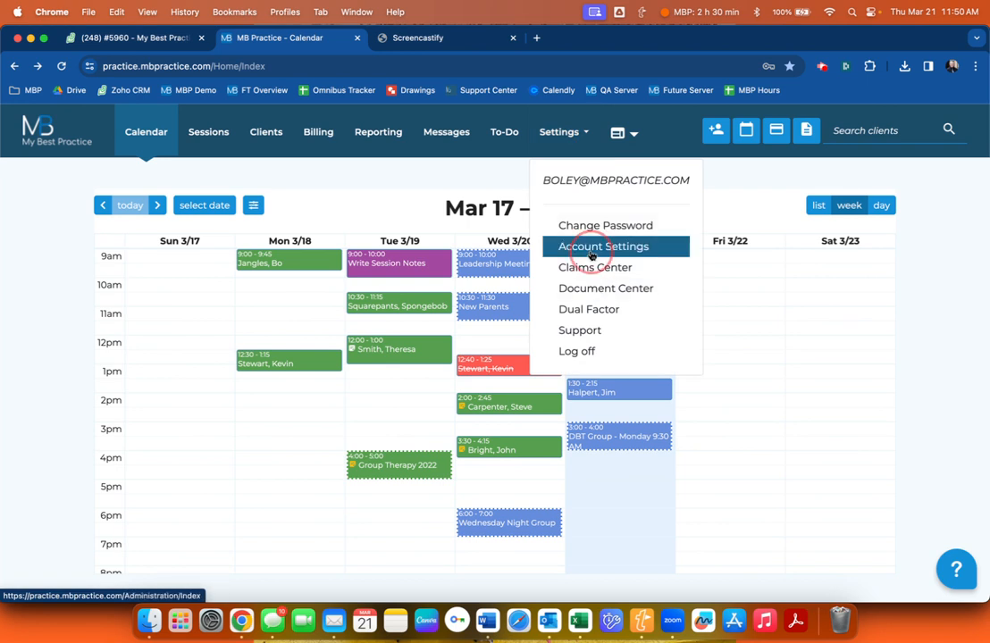
click(601, 247)
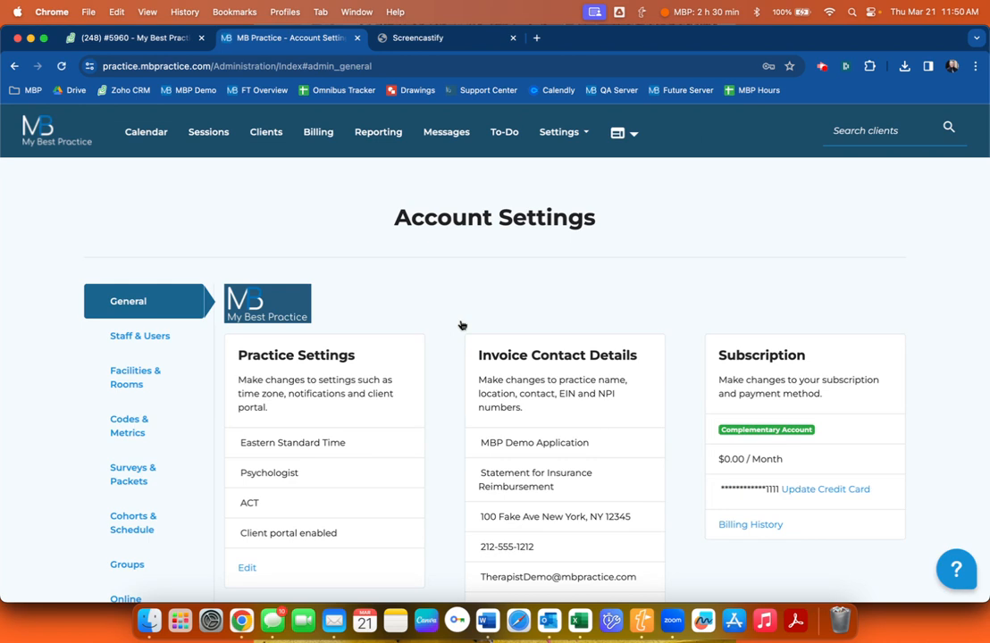
Show the Groups section of Account Settings and look over the group list.
scroll(69, 416, down, 2)
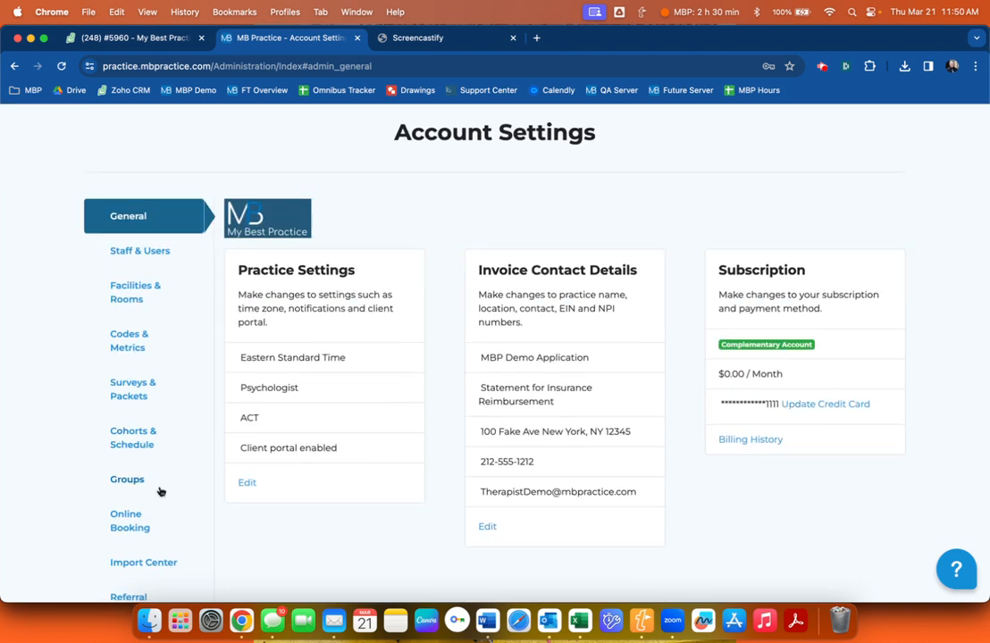
click(161, 491)
scroll(388, 307, up, 1)
scroll(387, 308, up, 1)
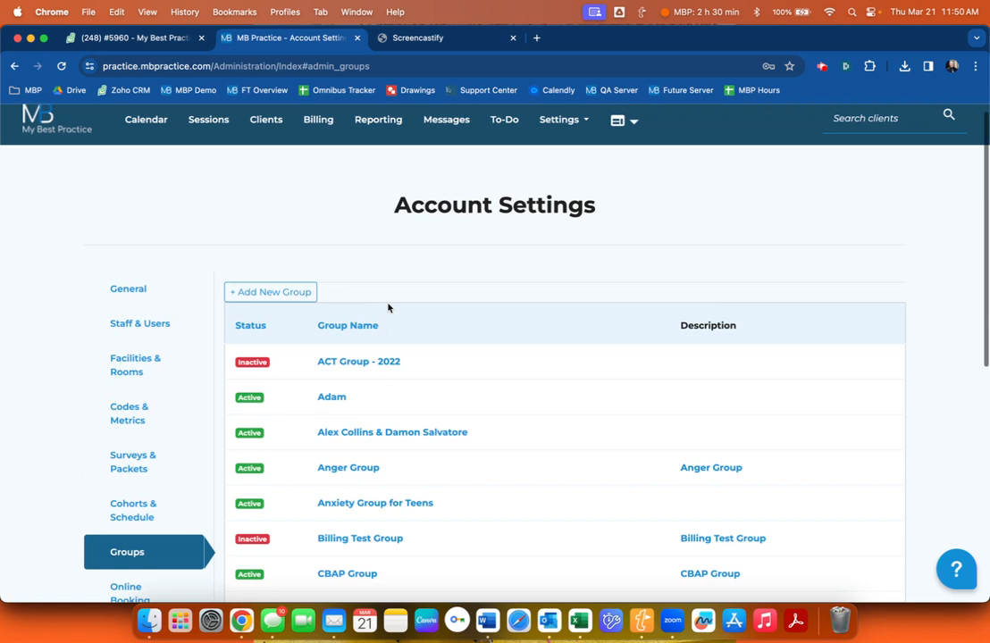
scroll(389, 308, down, 1)
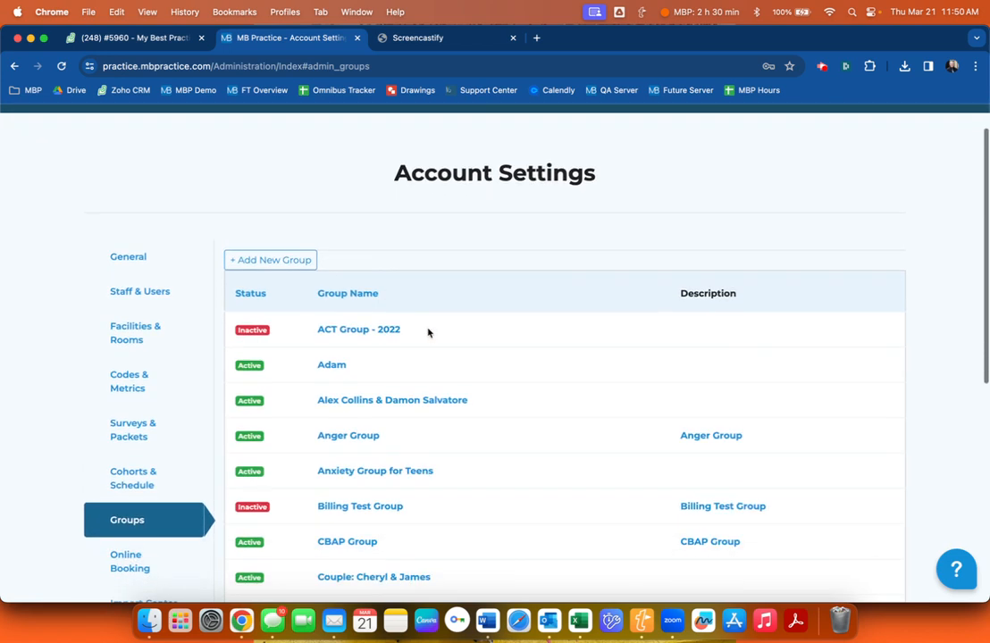
scroll(428, 333, down, 10)
scroll(428, 332, up, 10)
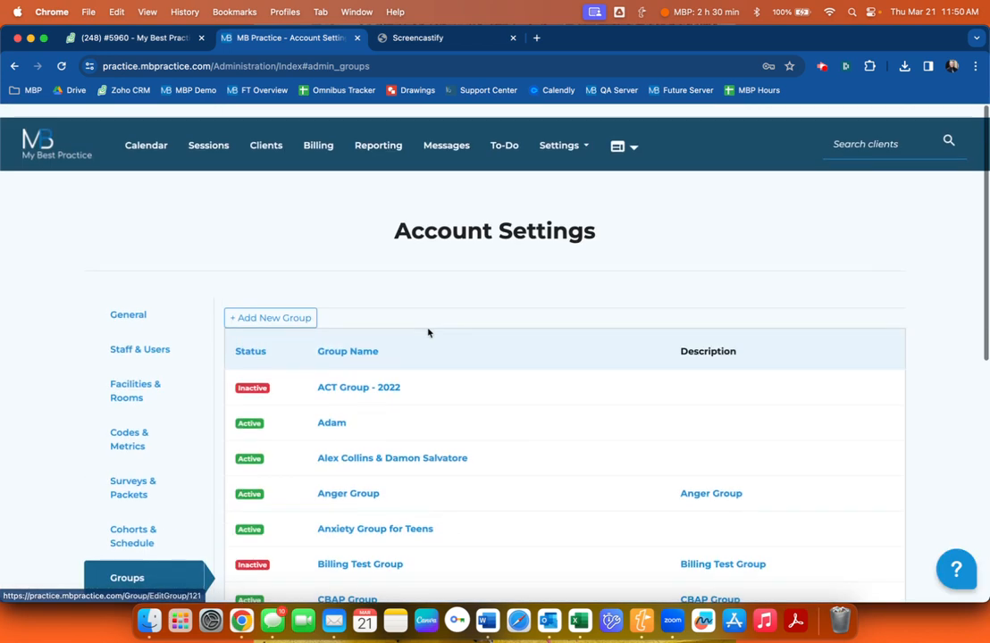
scroll(428, 333, down, 3)
scroll(428, 332, up, 1)
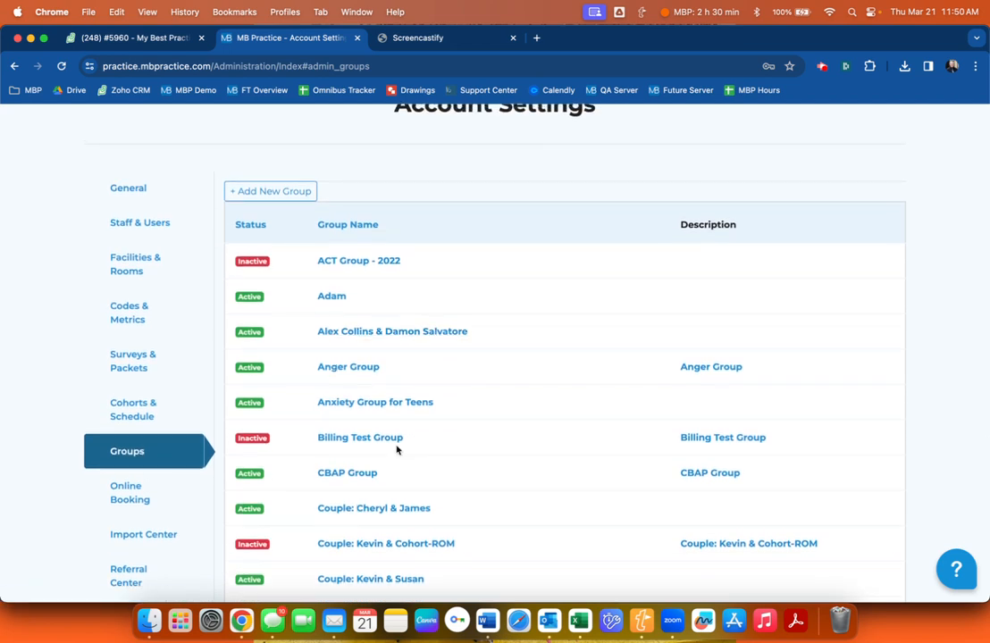
scroll(397, 449, down, 2)
scroll(396, 450, up, 3)
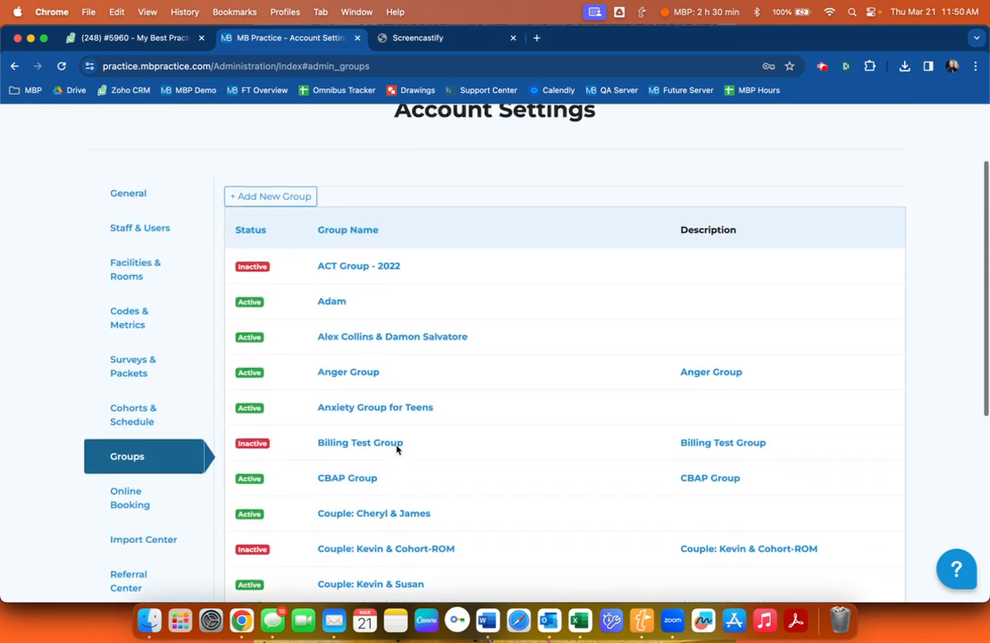
scroll(397, 449, down, 2)
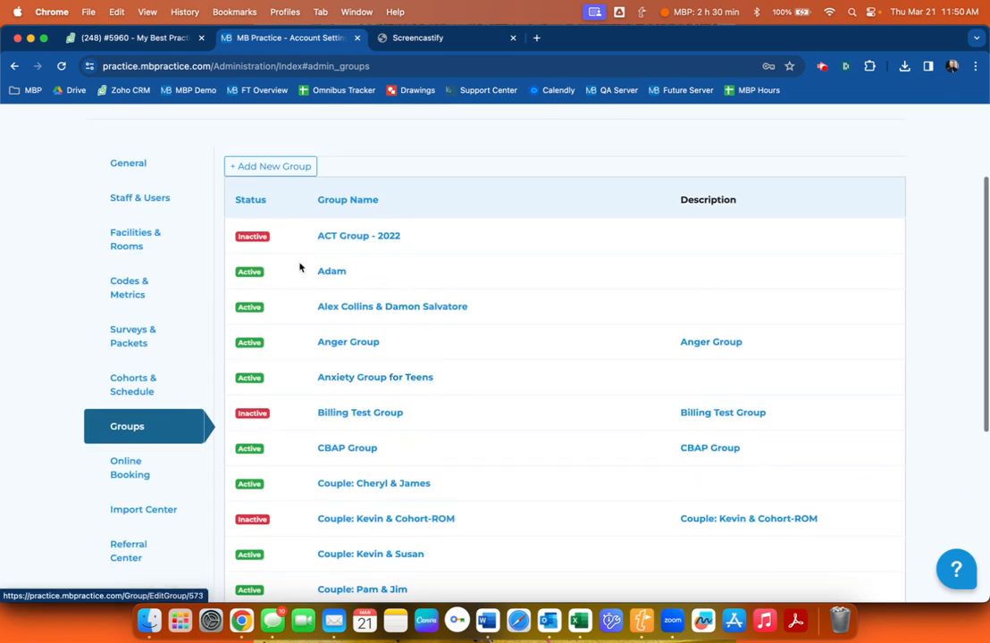
scroll(390, 310, up, 1)
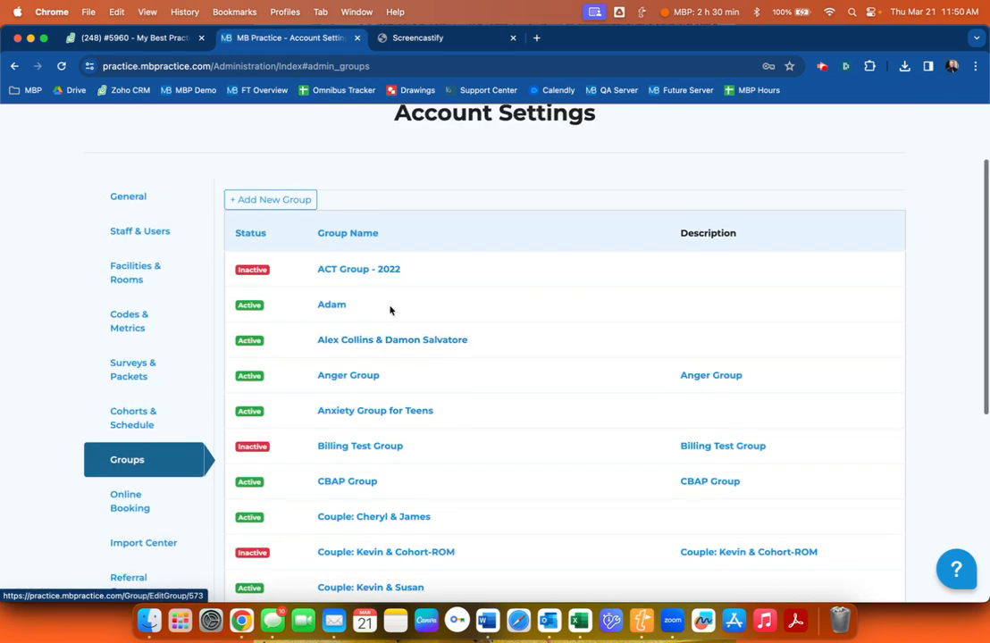
scroll(390, 310, up, 1)
Start a new group and try out several wordings for its name.
click(283, 229)
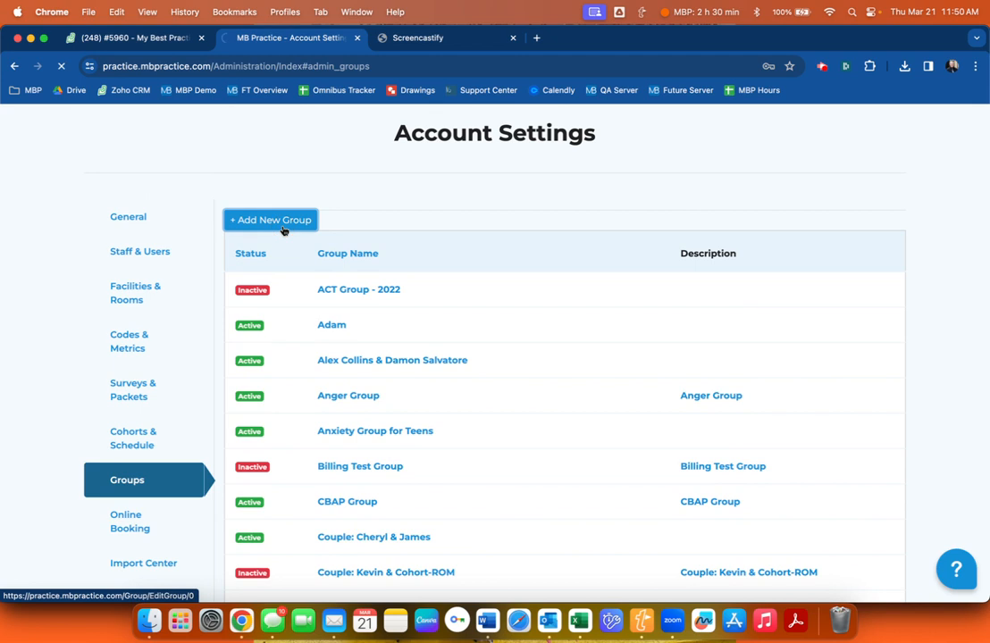
scroll(304, 336, down, 2)
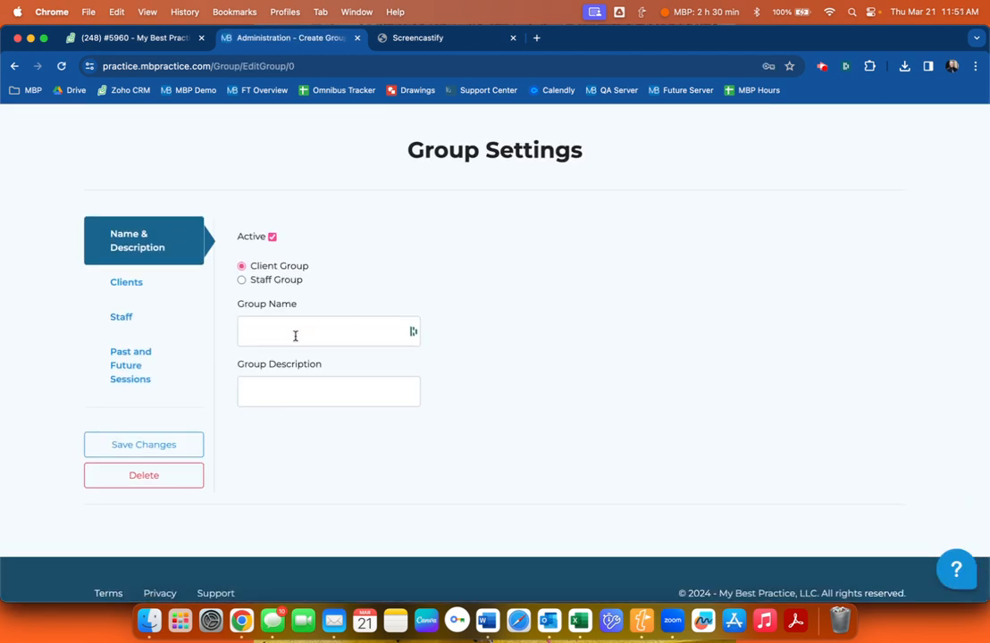
click(296, 331)
text(Jane & Julie Smith)
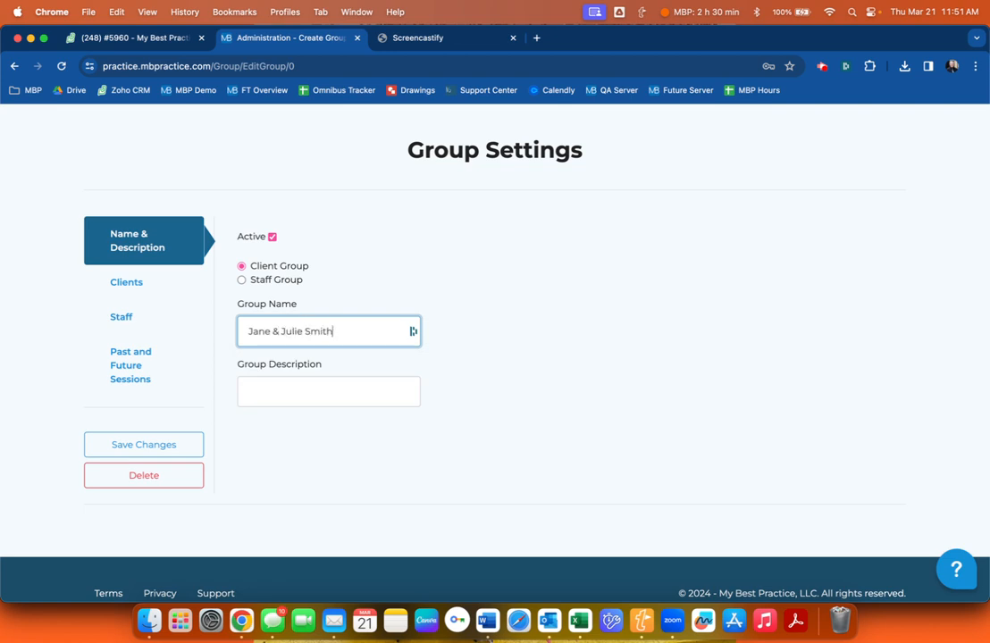
triple_click(288, 336)
text(Couple: Jane)
double_click(300, 340)
key(BackSpace)
double_click(300, 340)
triple_click(300, 340)
text(The Smith Couple)
Name the group after the couple and give it the description 'Couples Therapy'.
triple_click(297, 325)
key(BackSpace)
text(Jane & Julie Sm)
key(Tab)
text(Copu)
text(les Therapy)
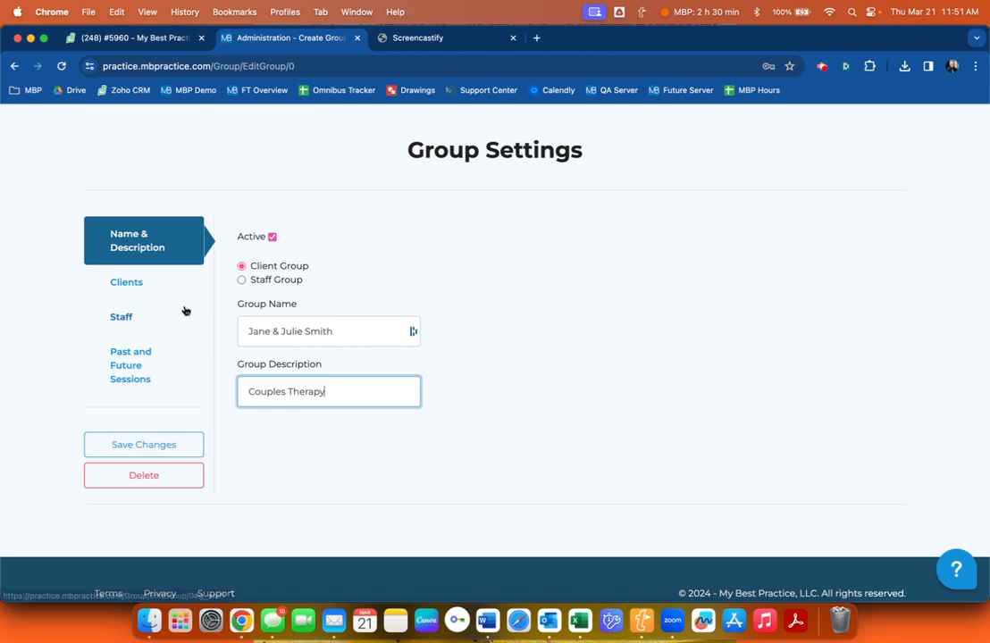
Search for both members of the couple and add them as group clients.
click(137, 286)
click(337, 258)
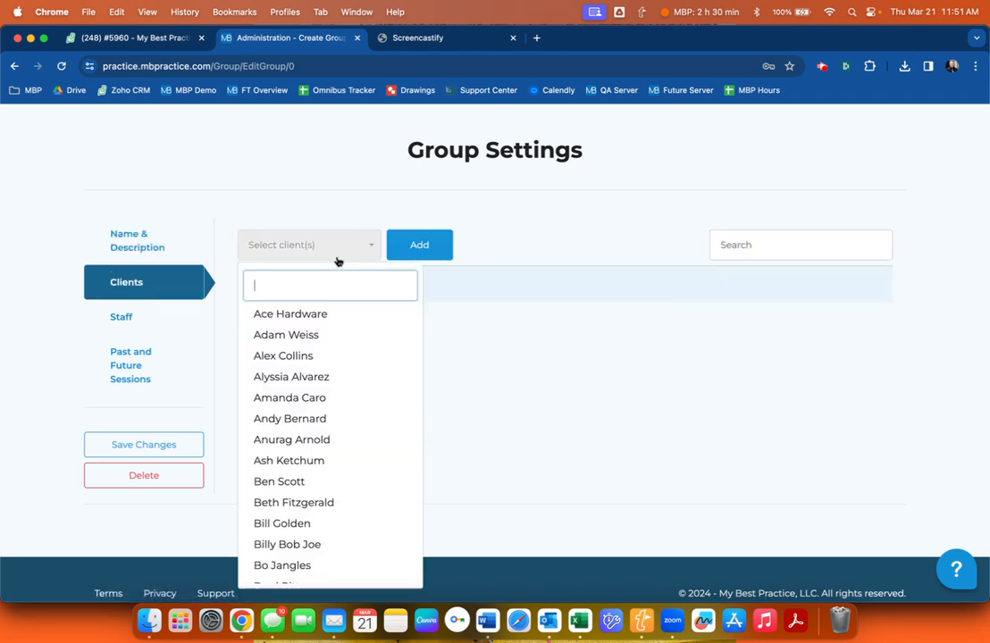
text(jane)
click(335, 313)
key(BackSpace)
key(BackSpace)
key(BackSpace)
key(BackSpace)
text(julie)
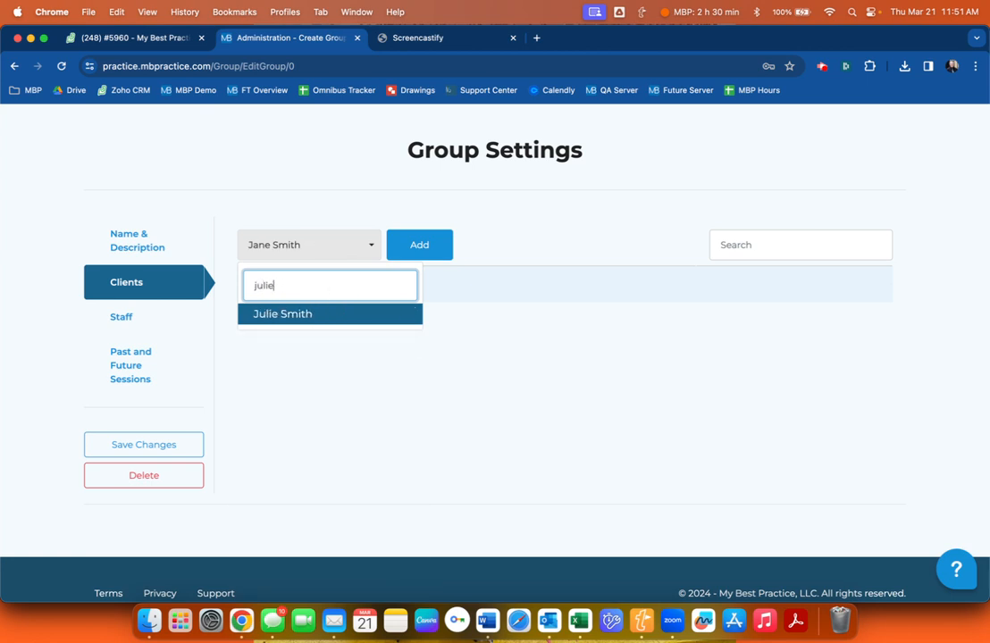
click(338, 315)
click(409, 249)
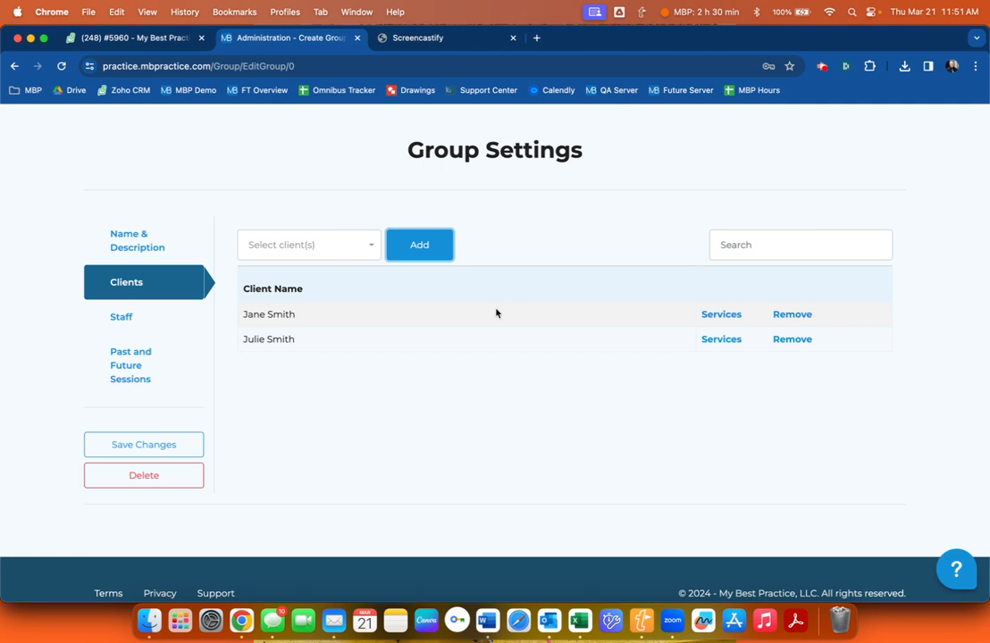
Open Services for the second client and browse the service list.
click(725, 340)
click(359, 239)
scroll(400, 444, down, 5)
scroll(400, 444, down, 3)
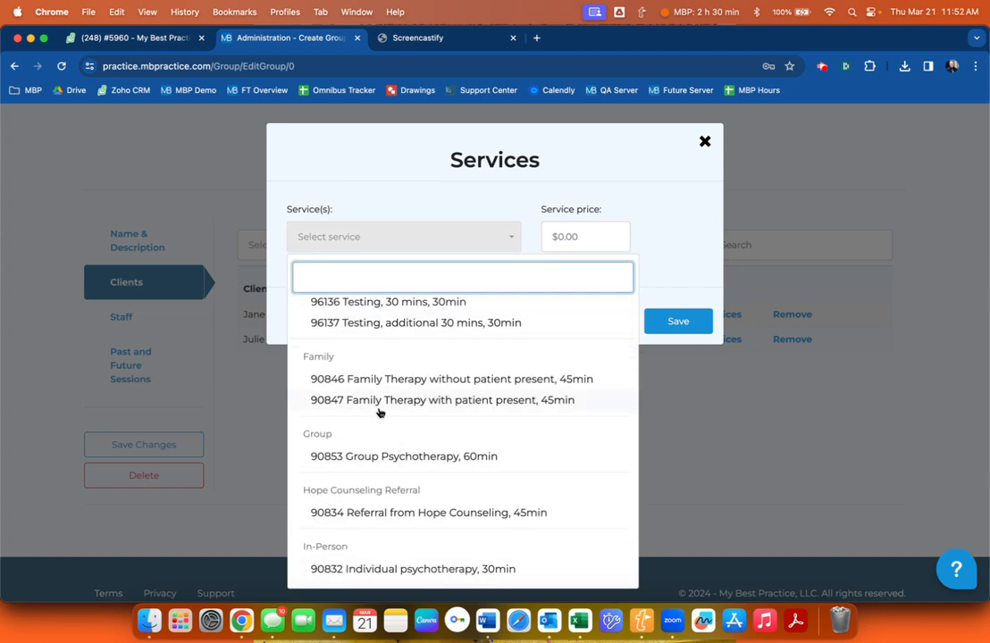
Assign 90847 Family Therapy with patient present at price 0, then save the group with its staff.
click(380, 409)
click(570, 243)
text(0)
click(668, 328)
click(133, 320)
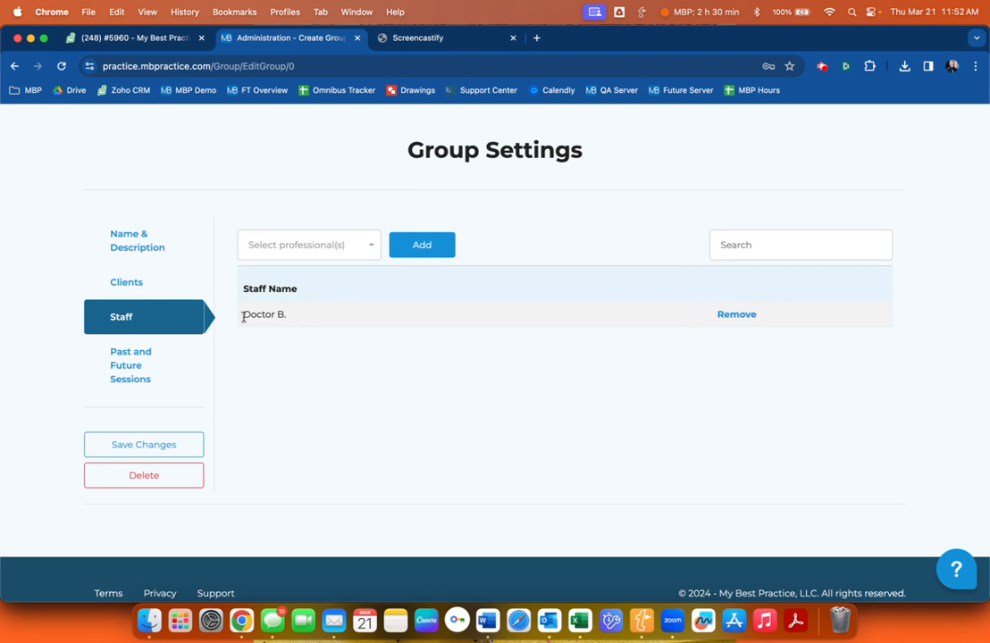
click(179, 445)
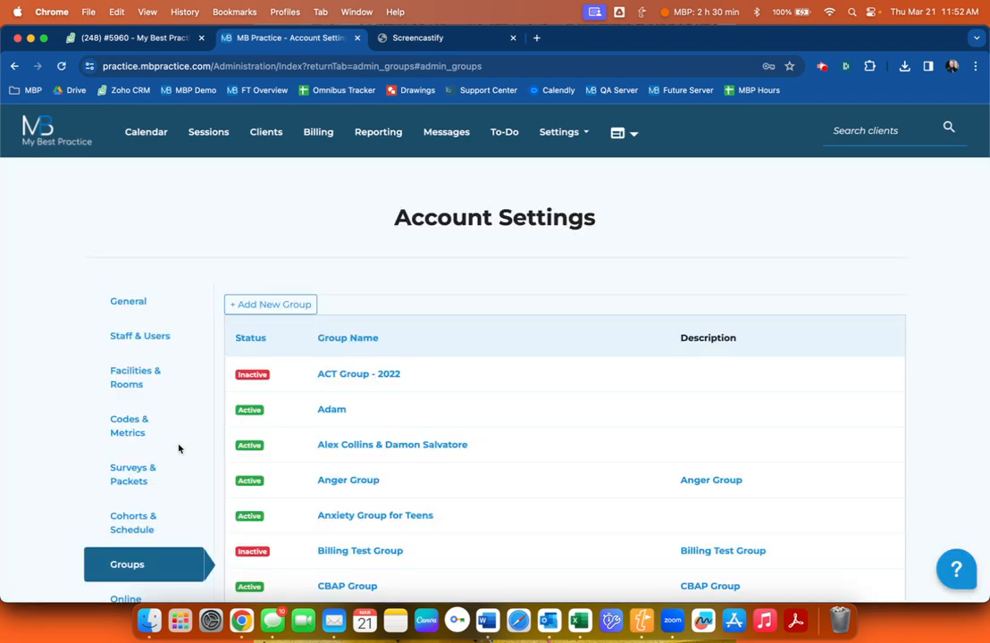
Create a new group named 'Spring Anxiety Teen Group'.
click(268, 304)
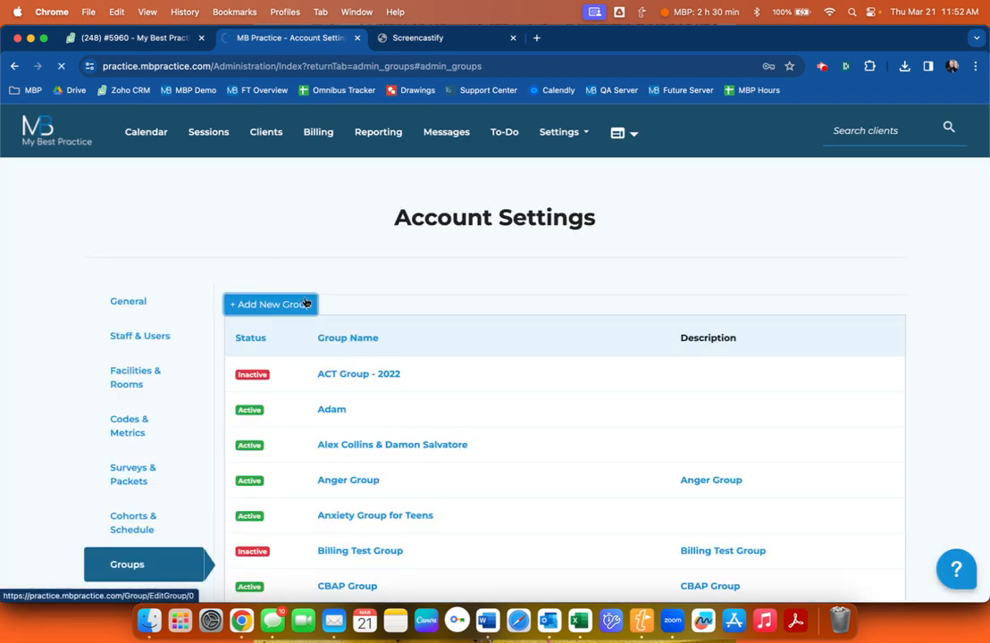
click(298, 381)
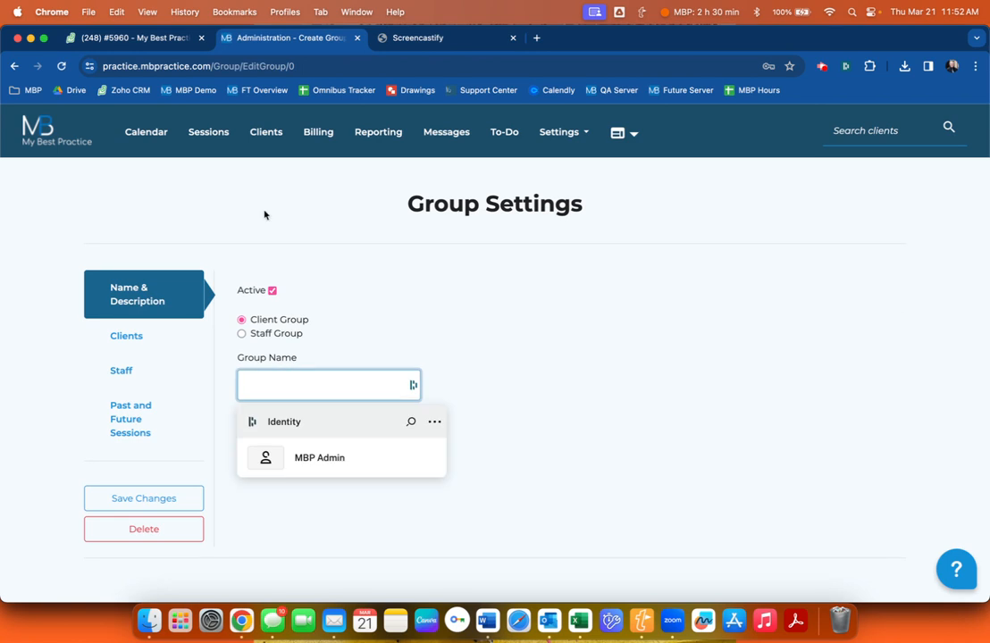
text(Spring Anxiety Teen Group)
Search for and check three clients in the Clients list, then add them to the group.
click(159, 347)
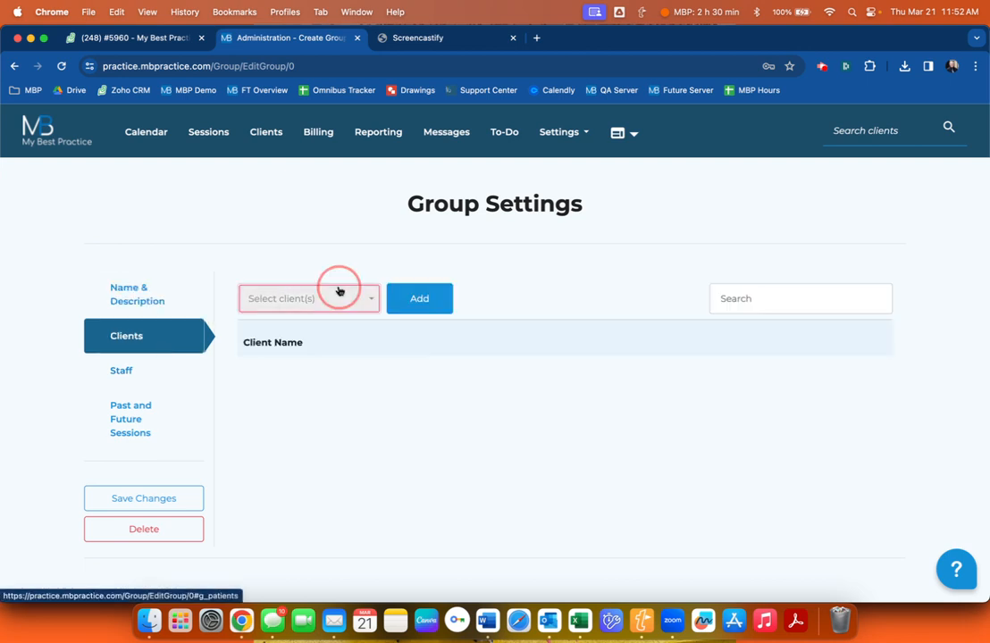
click(339, 291)
text(yello)
key(Return)
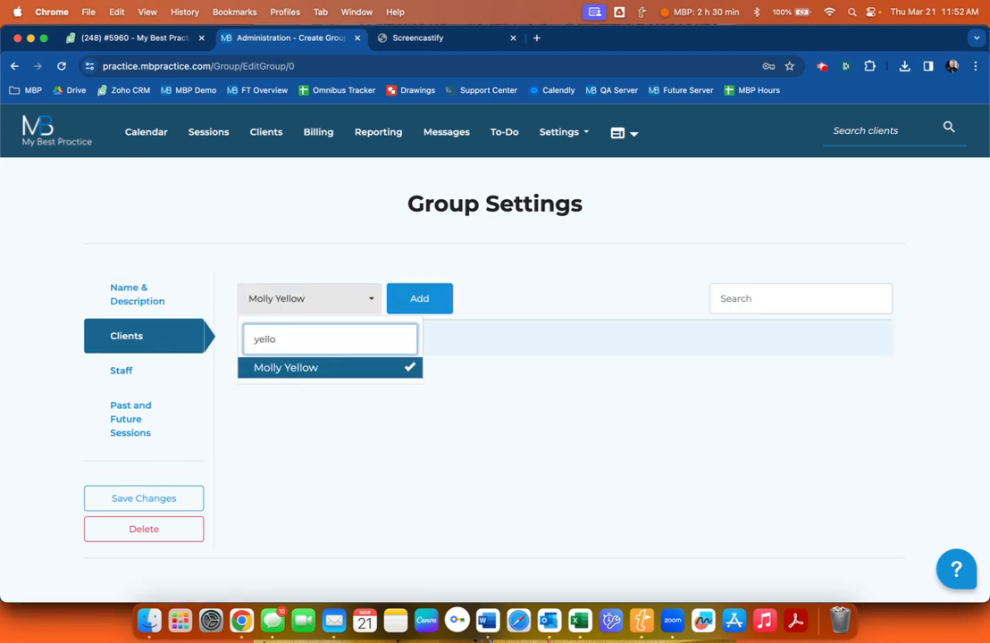
key(BackSpace)
key(BackSpace)
key(BackSpace)
key(BackSpace)
key(BackSpace)
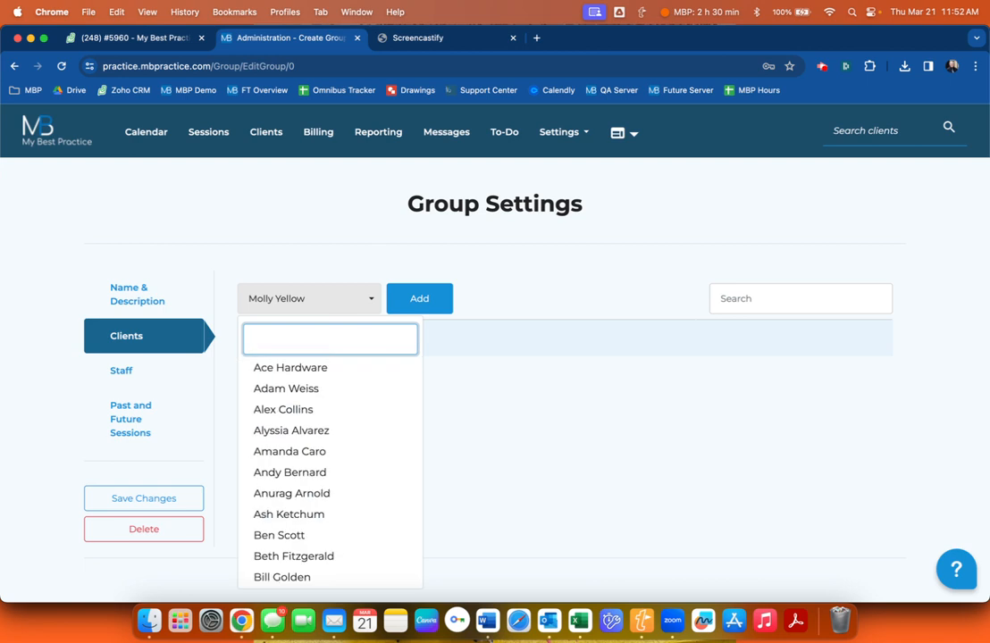
text(blue)
key(Return)
key(BackSpace)
key(BackSpace)
key(BackSpace)
key(BackSpace)
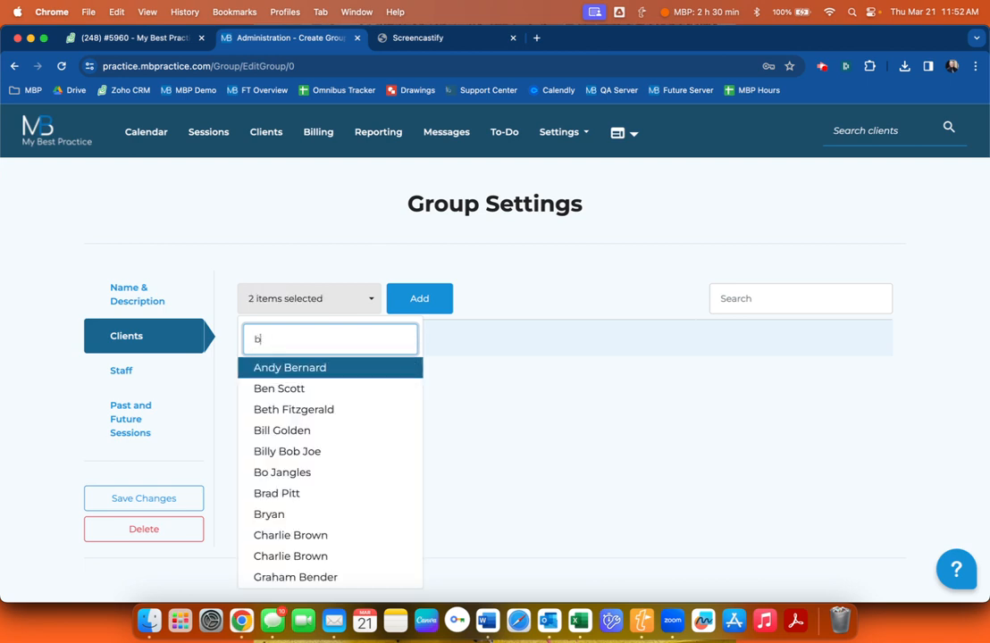
text(orange)
click(428, 301)
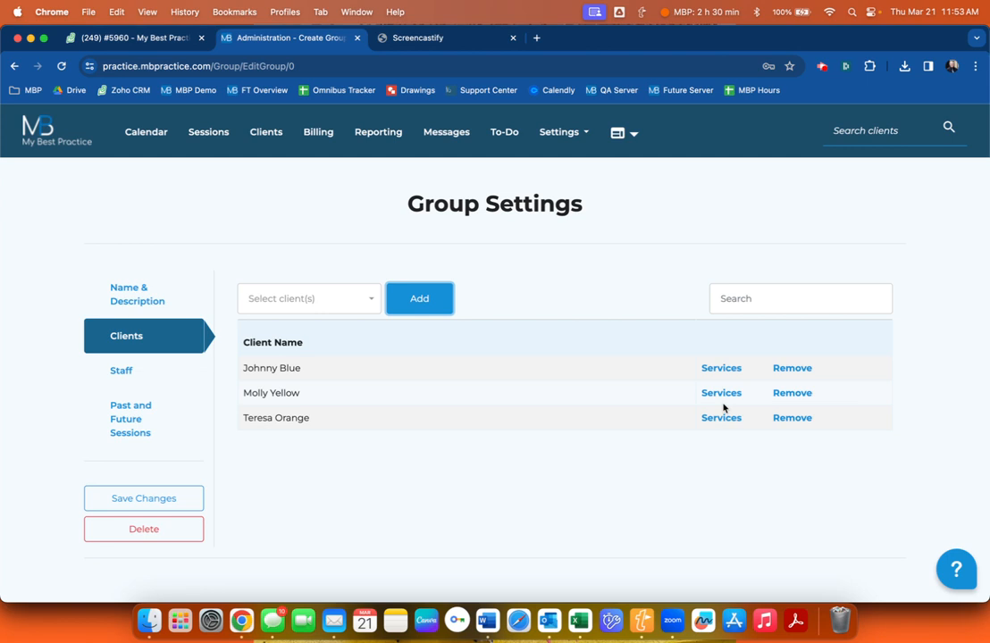
Give one member the 90853 Group Psychotherapy service priced $10, and save the new group.
click(731, 394)
click(465, 242)
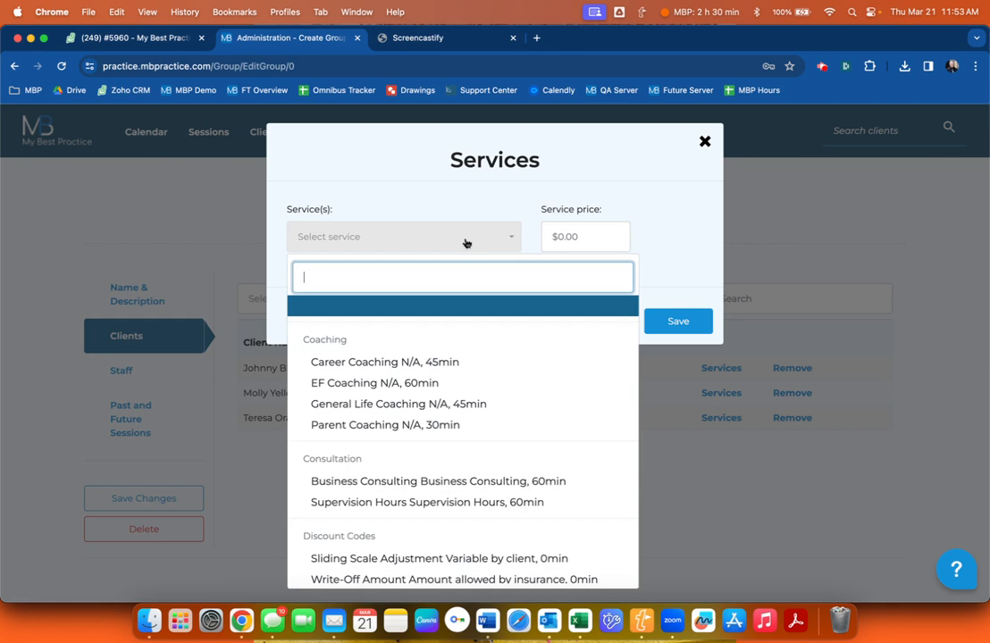
scroll(435, 420, down, 6)
scroll(432, 431, down, 1)
click(424, 502)
click(571, 239)
text(10)
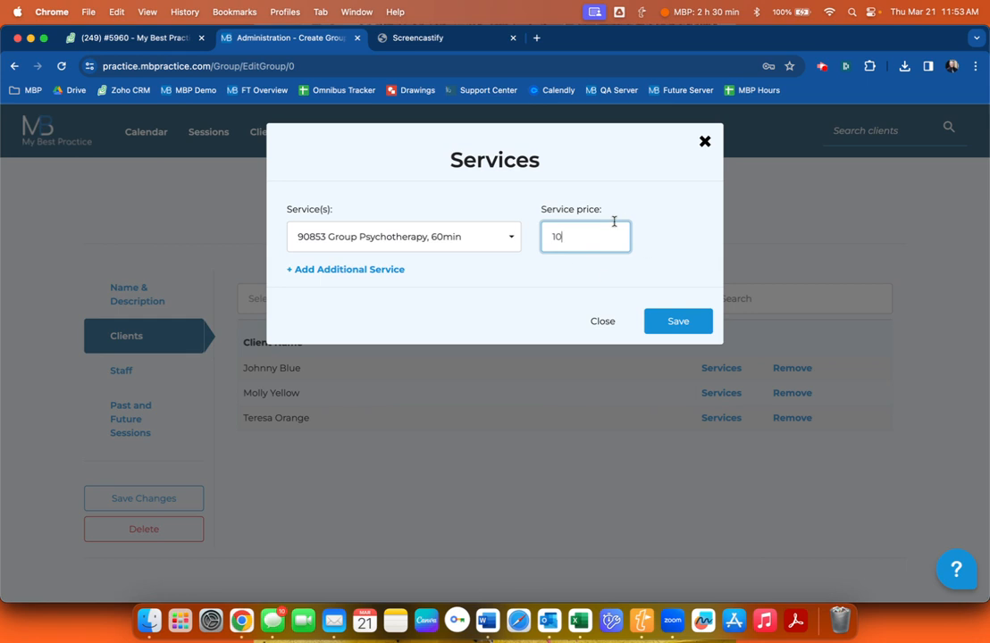
click(676, 321)
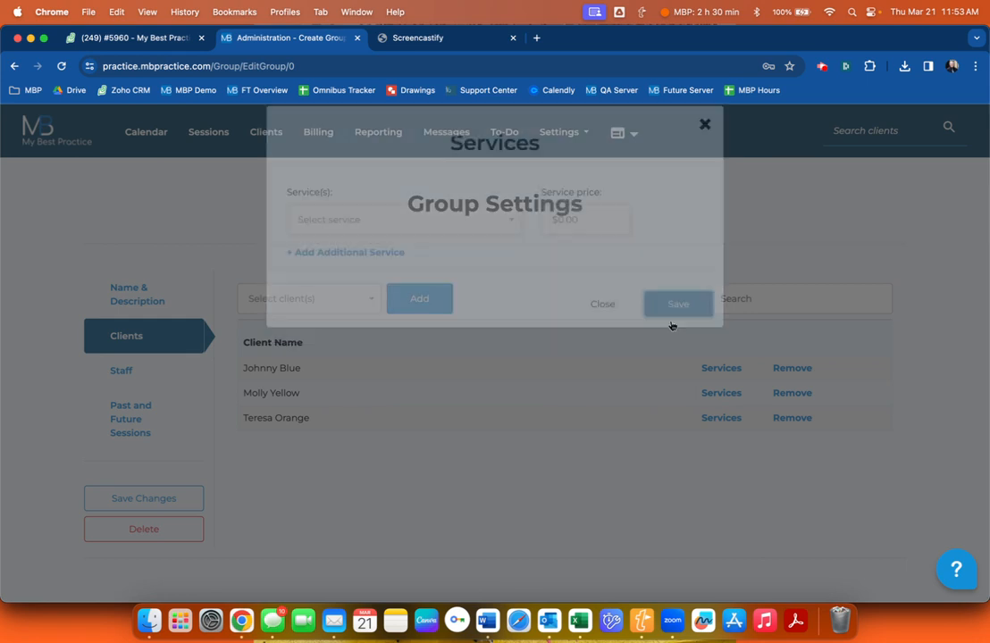
click(142, 497)
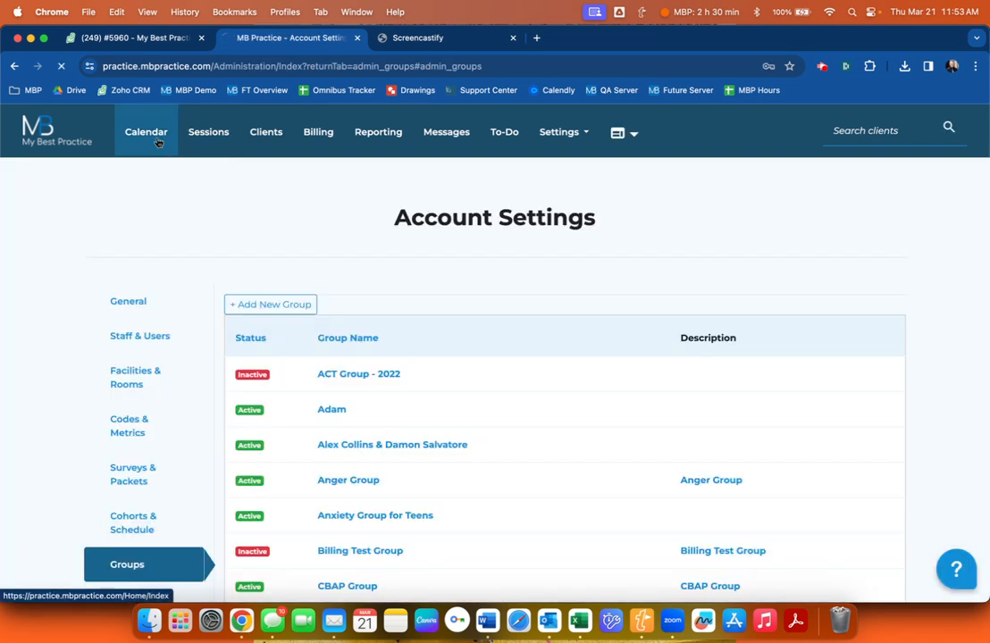
click(146, 131)
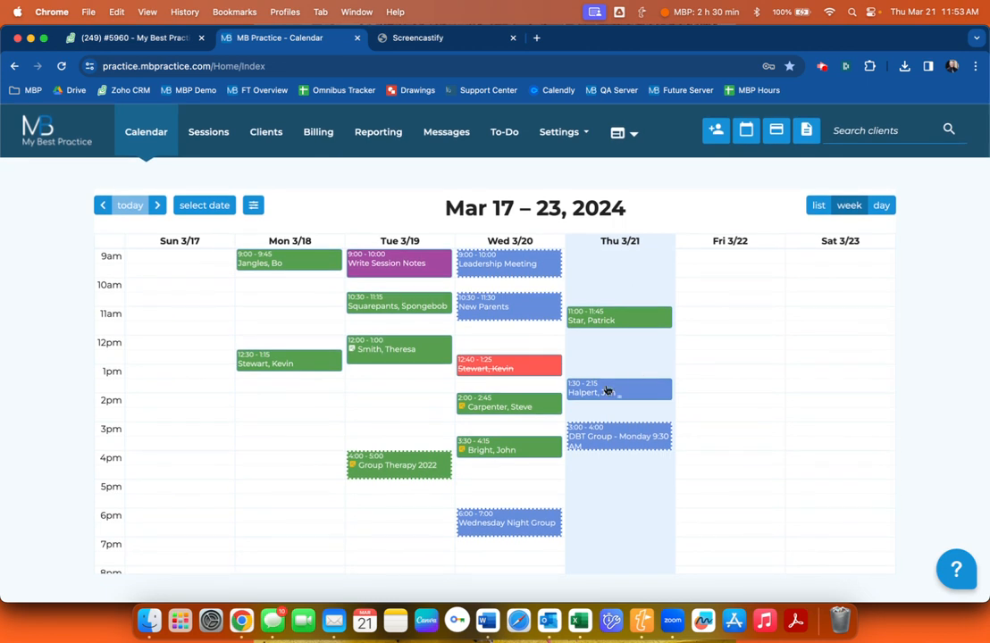
Create a Thursday 3/21 12:00 session slot in the Psychological Clinic room.
drag(603, 347, 603, 359)
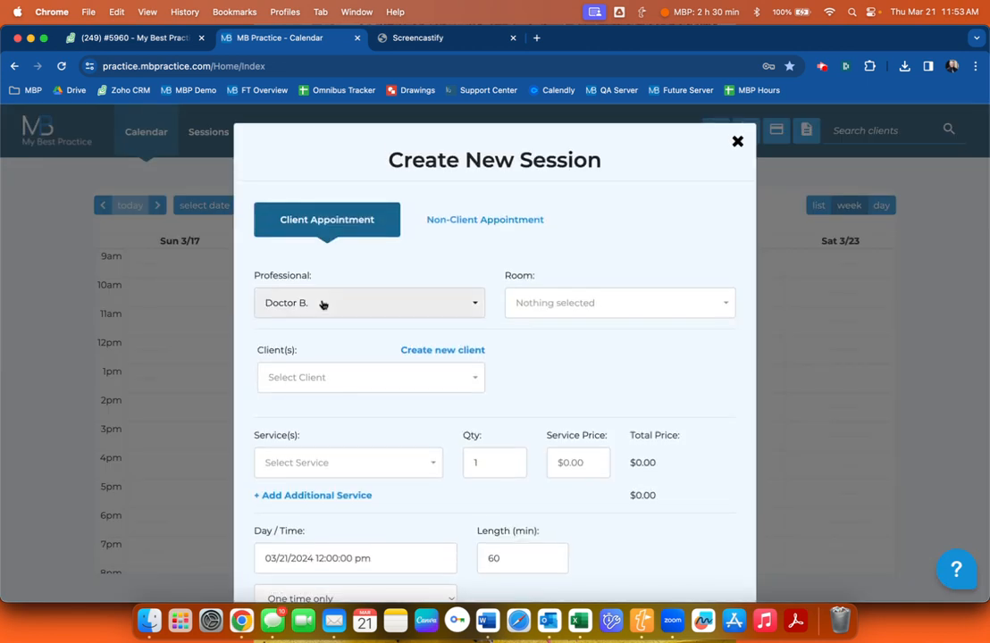
scroll(509, 278, down, 1)
click(522, 277)
scroll(561, 349, down, 1)
click(565, 437)
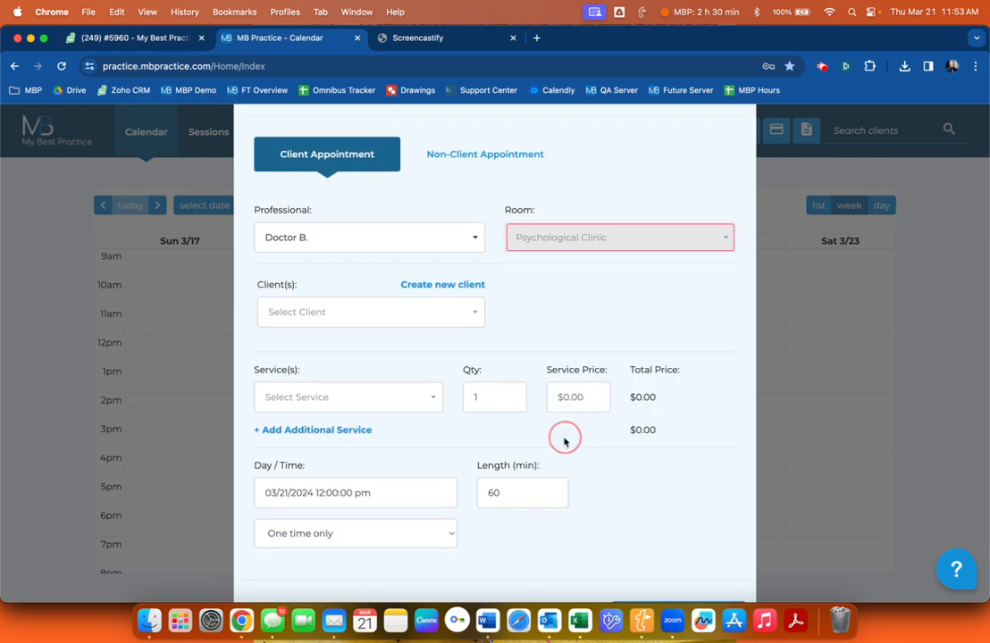
Choose the couple's client group for the session.
click(356, 312)
scroll(342, 382, down, 10)
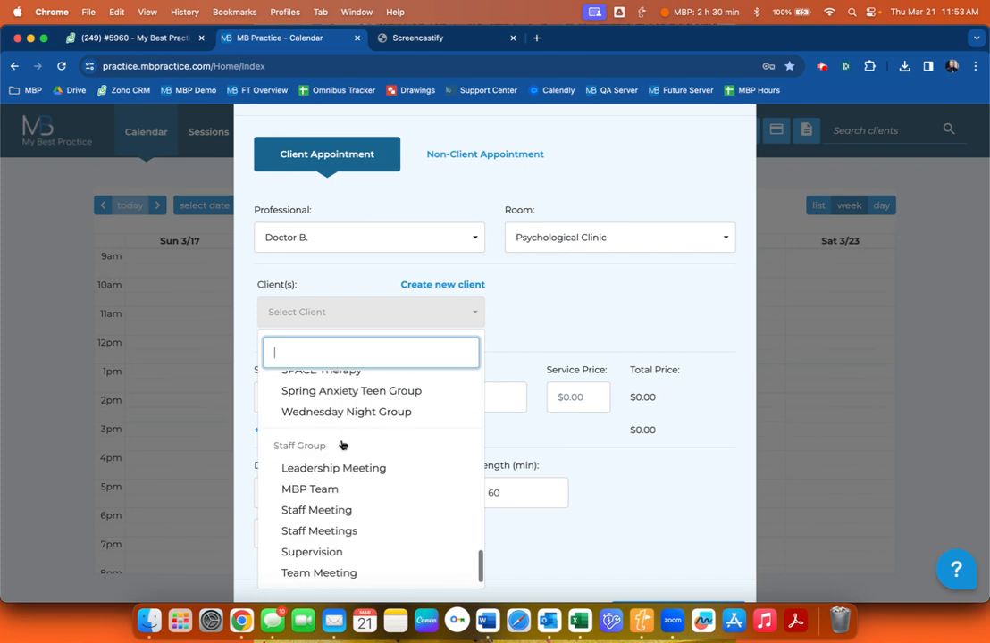
scroll(336, 471, up, 2)
scroll(336, 474, up, 6)
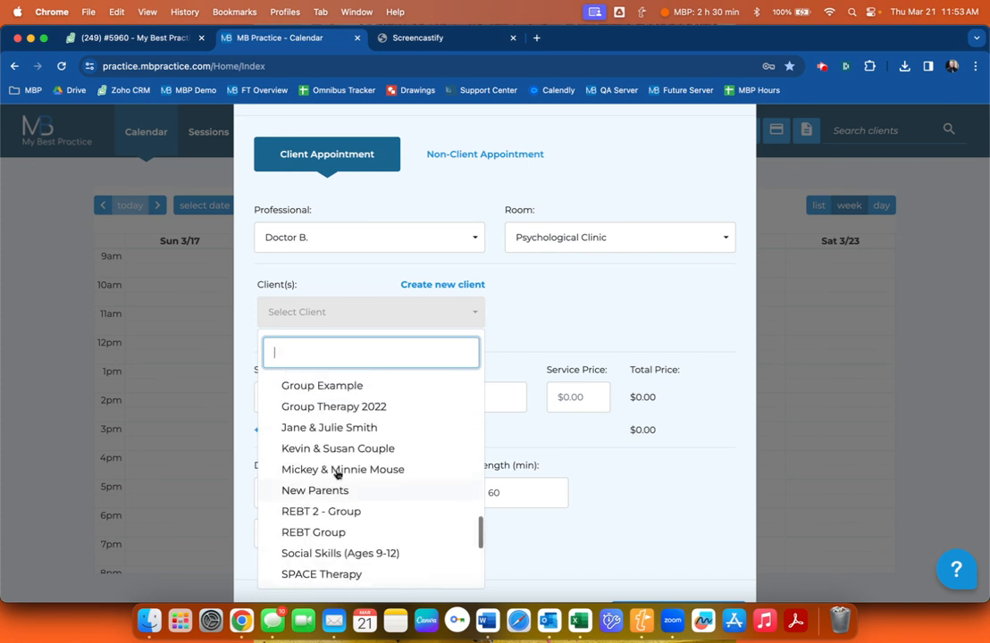
scroll(336, 420, up, 1)
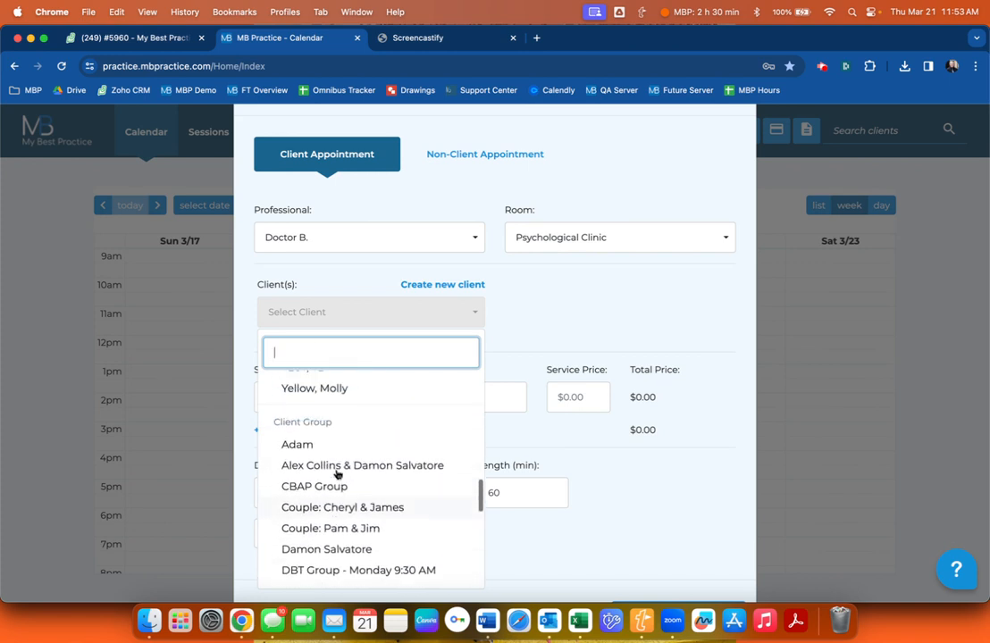
scroll(399, 465, down, 4)
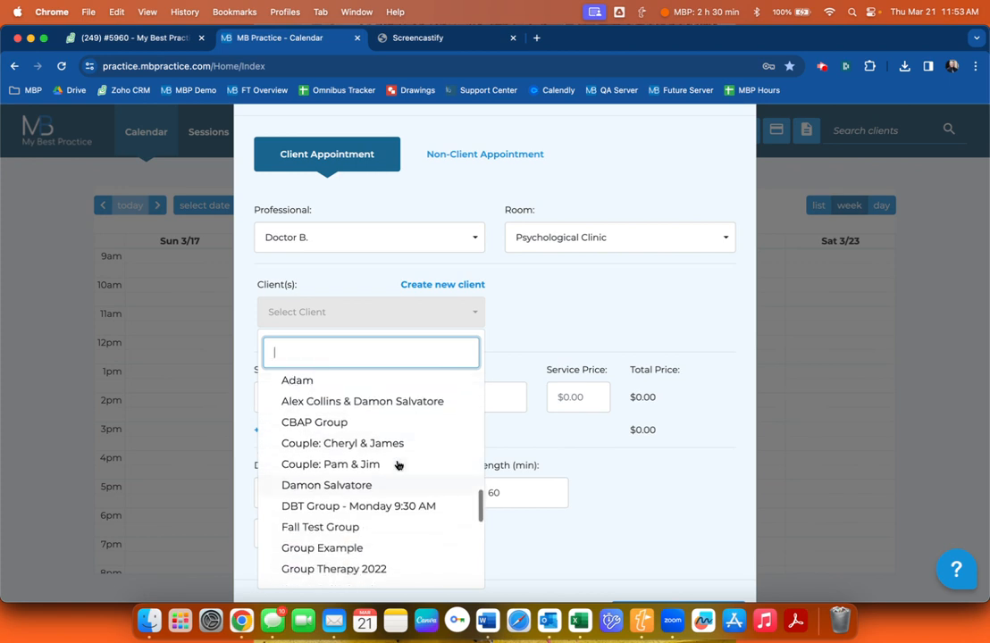
scroll(398, 465, up, 2)
scroll(377, 444, down, 2)
scroll(378, 444, down, 4)
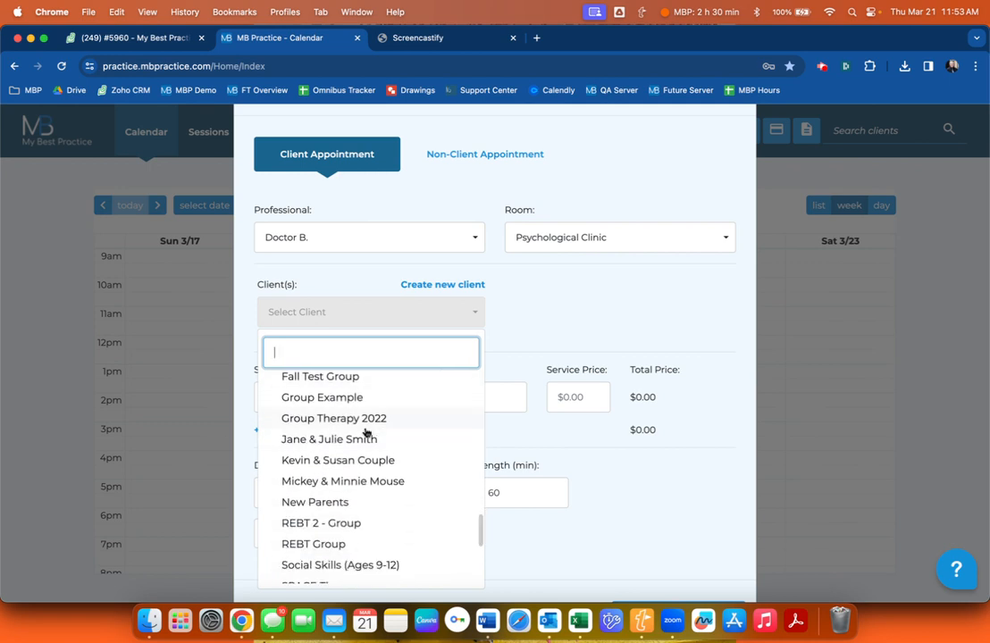
click(322, 439)
Set the service to 90847 Family Therapy at $250 and add the appointment.
click(337, 399)
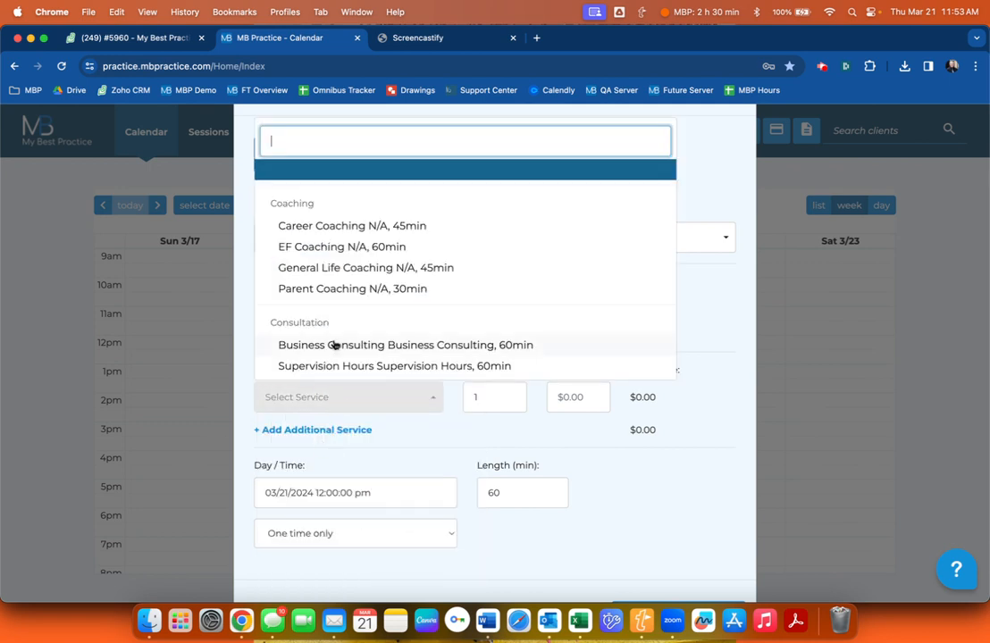
scroll(373, 276, down, 5)
scroll(373, 276, down, 3)
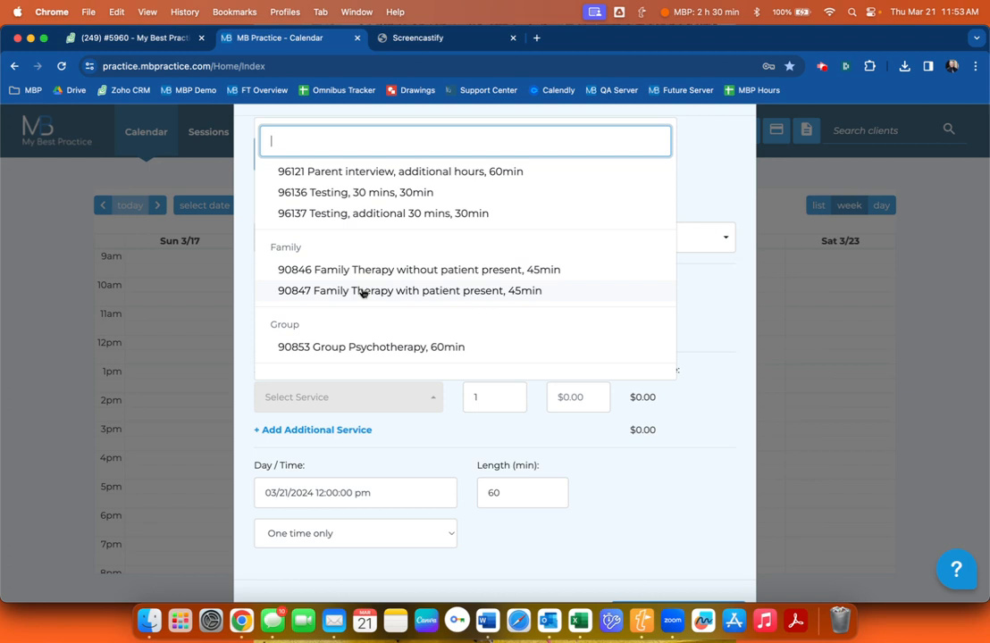
click(362, 293)
click(592, 400)
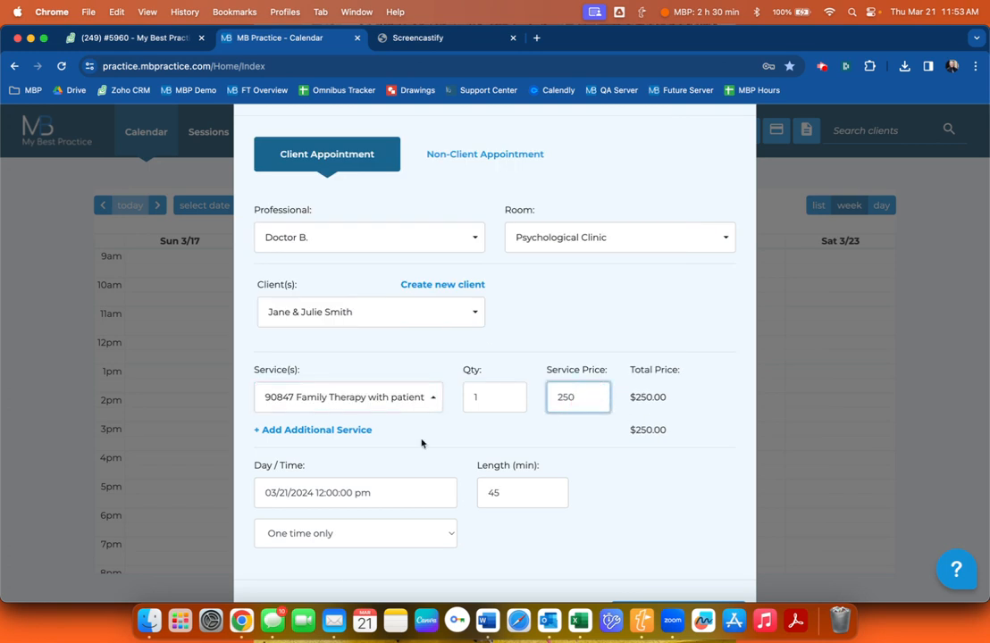
scroll(422, 443, down, 1)
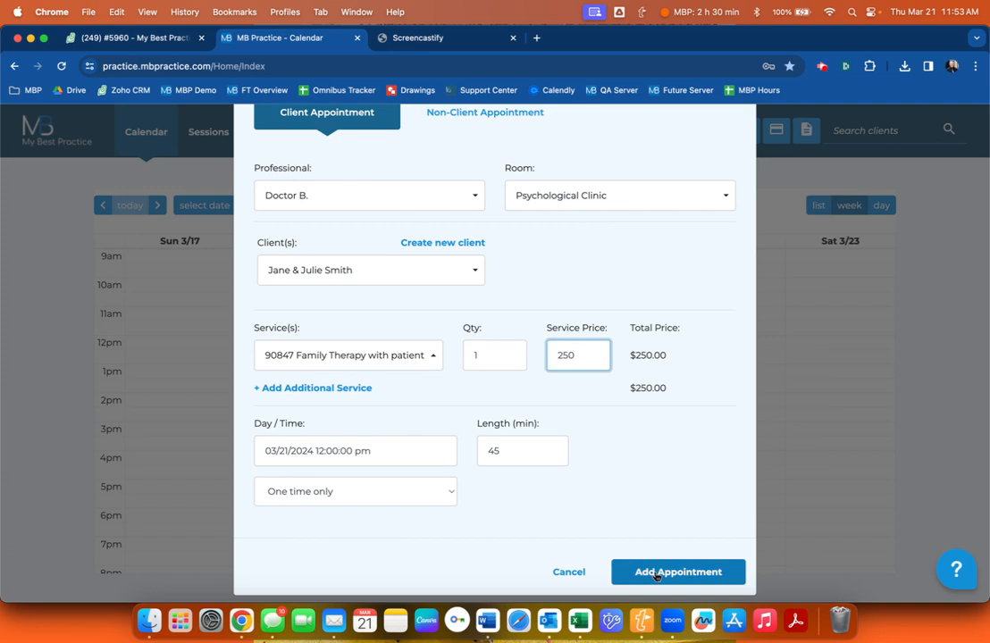
click(656, 574)
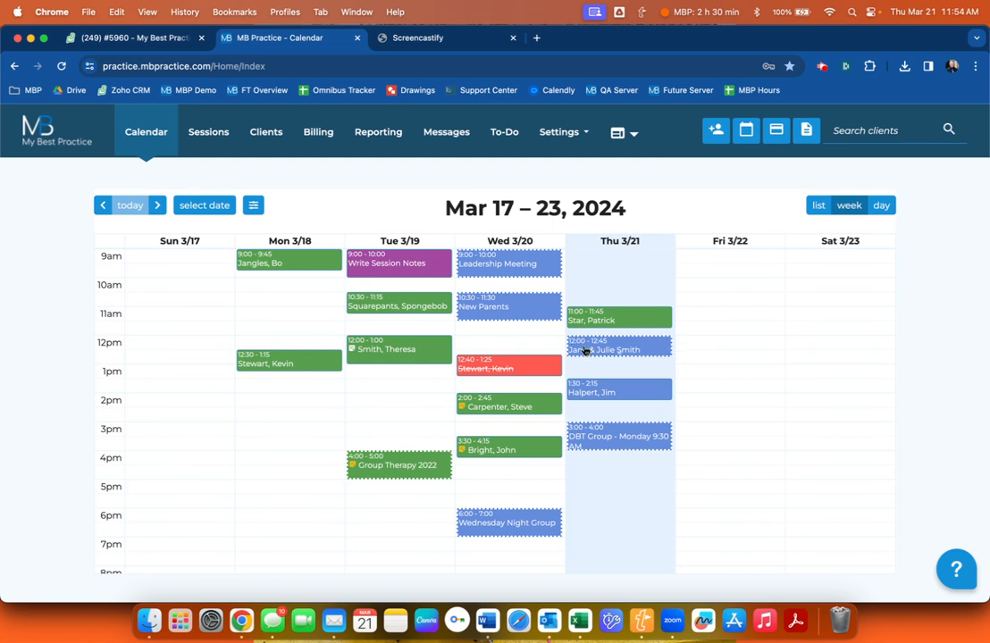
Start a note for the Thursday noon appointment, mark both clients present, and view the Group Note.
click(585, 350)
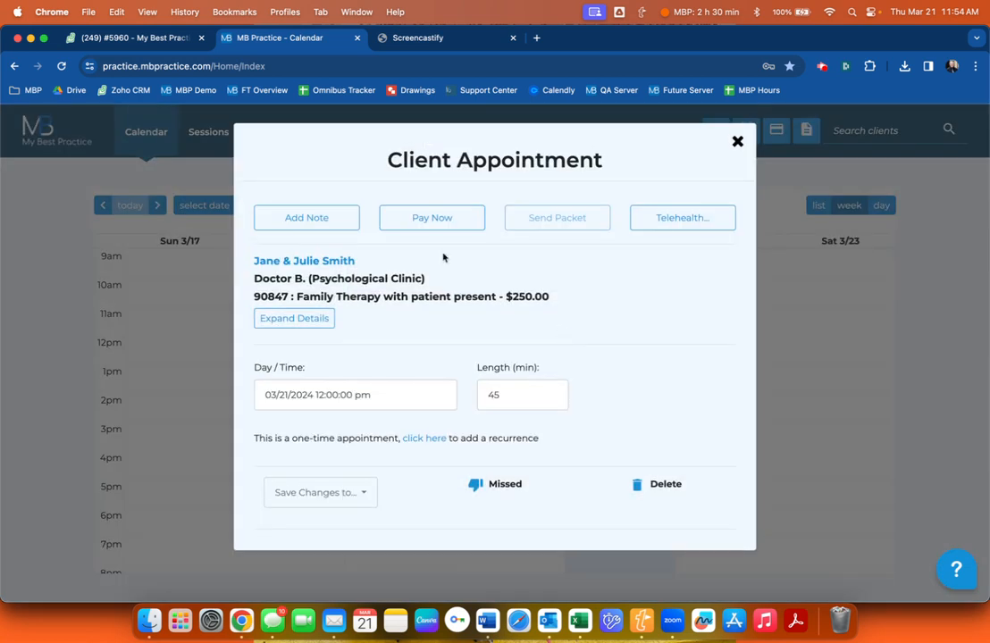
click(324, 228)
scroll(342, 297, down, 1)
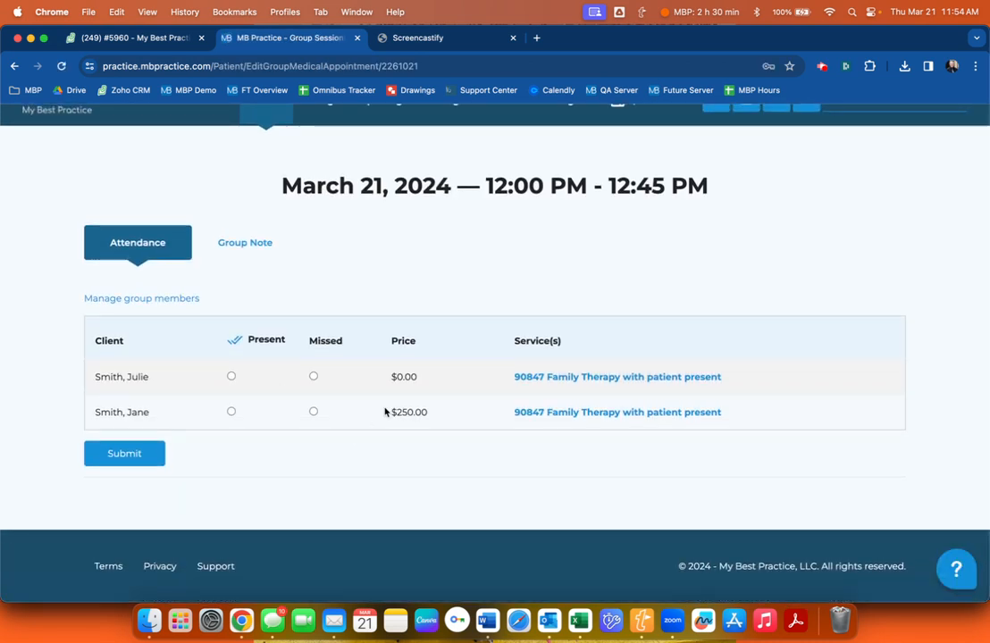
drag(391, 414, 417, 376)
click(447, 413)
click(417, 410)
click(416, 376)
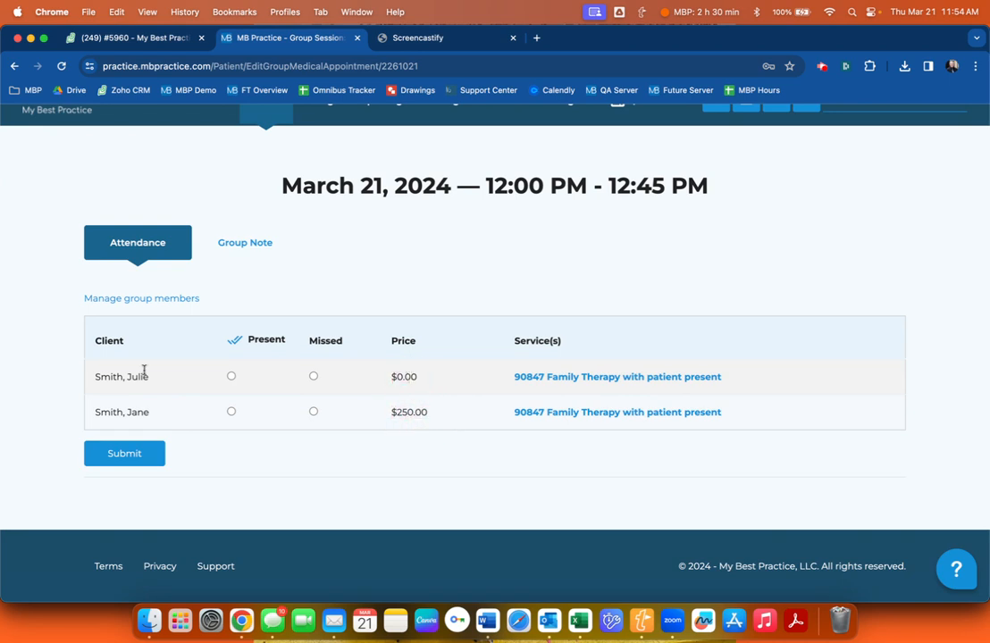
click(234, 340)
click(263, 246)
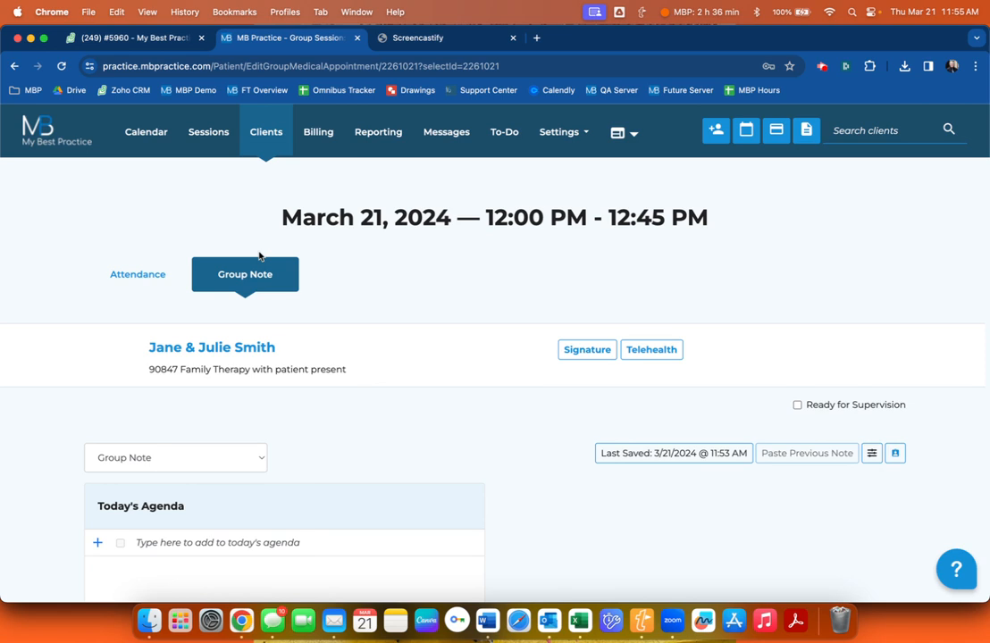
Open the DBT note templates from the group note editor.
scroll(259, 257, down, 6)
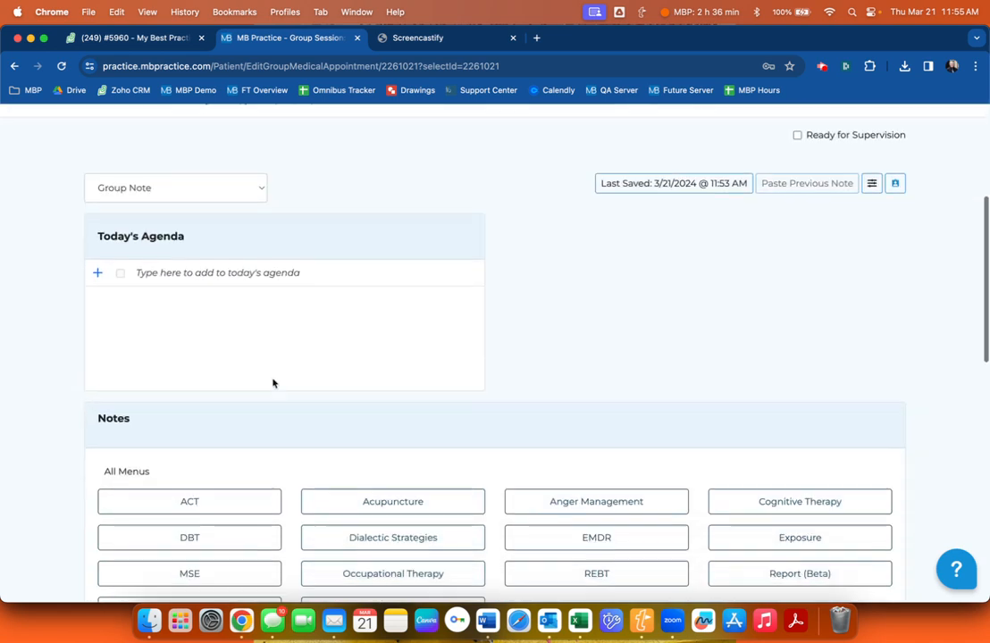
scroll(273, 383, up, 2)
scroll(273, 383, down, 6)
scroll(285, 447, down, 2)
click(249, 481)
click(592, 325)
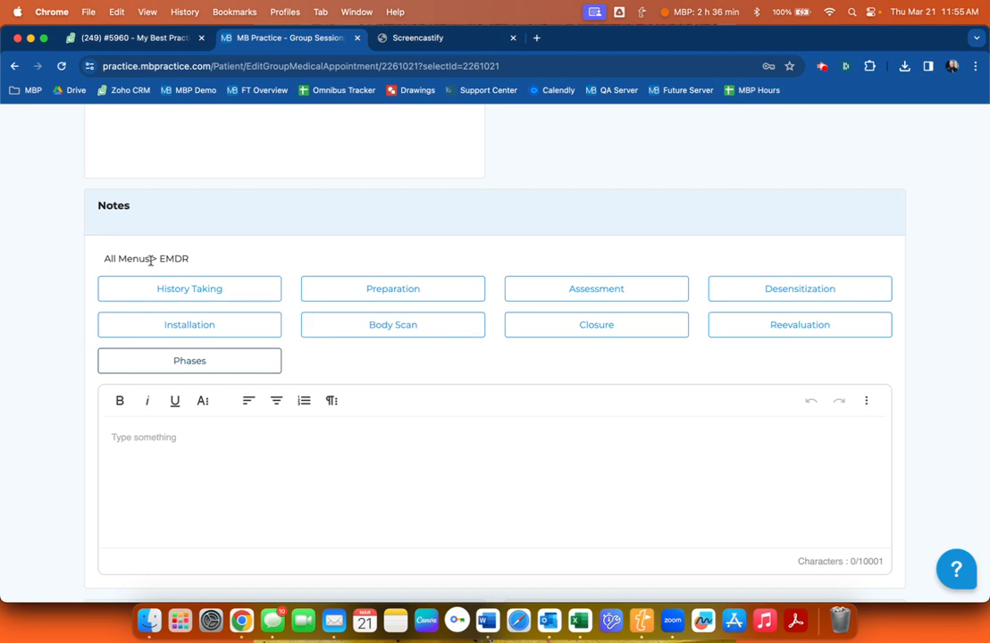
click(136, 259)
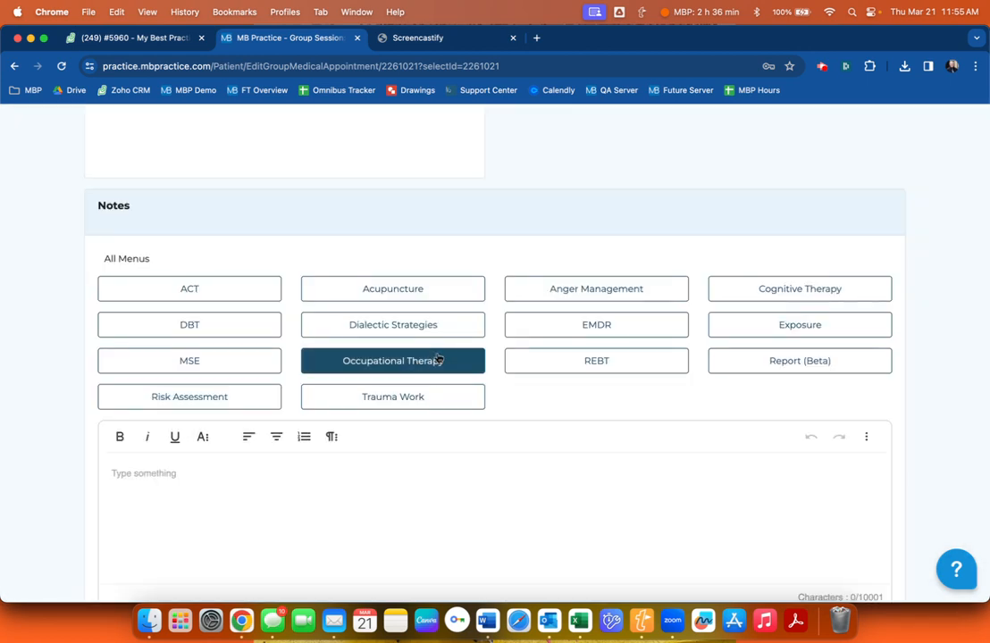
click(201, 329)
scroll(447, 364, down, 1)
Insert 'Therapist conducted consultation to the environment.' from DBT General Techniques and save the note.
click(402, 308)
click(403, 254)
click(407, 343)
click(488, 194)
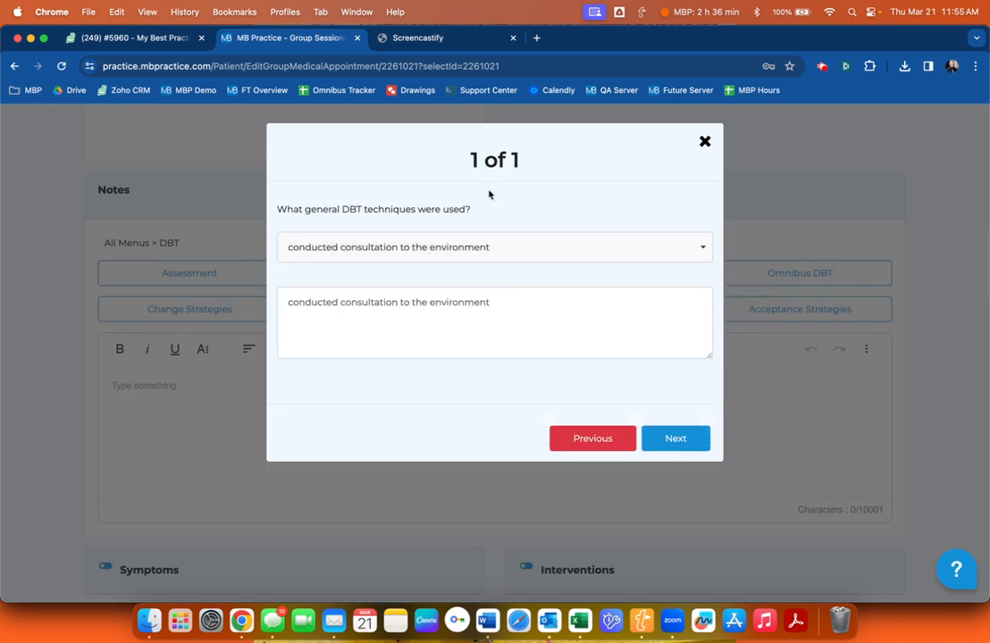
click(659, 438)
drag(150, 383, 341, 384)
click(339, 383)
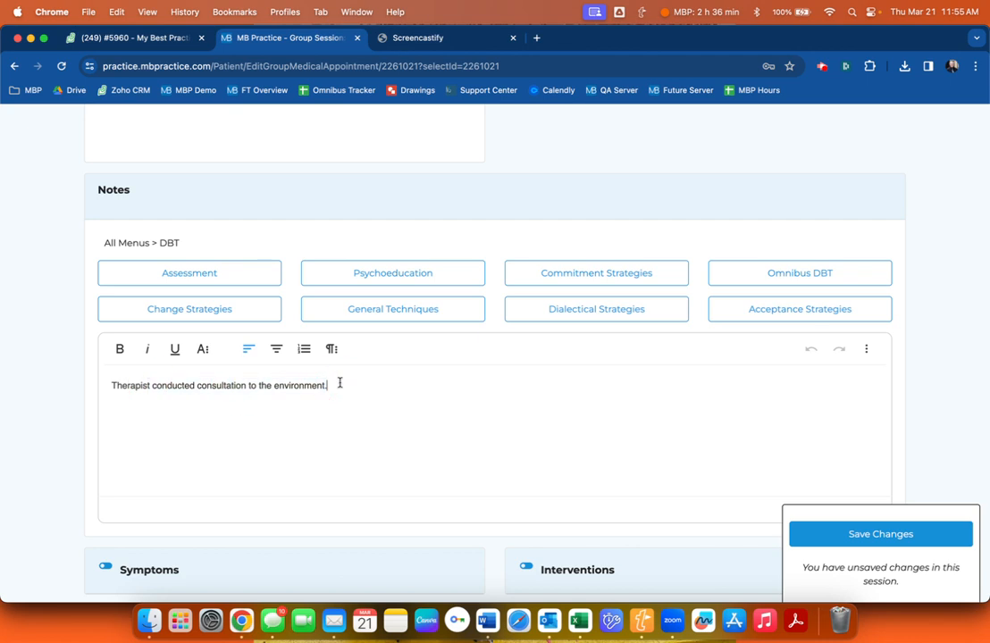
click(831, 533)
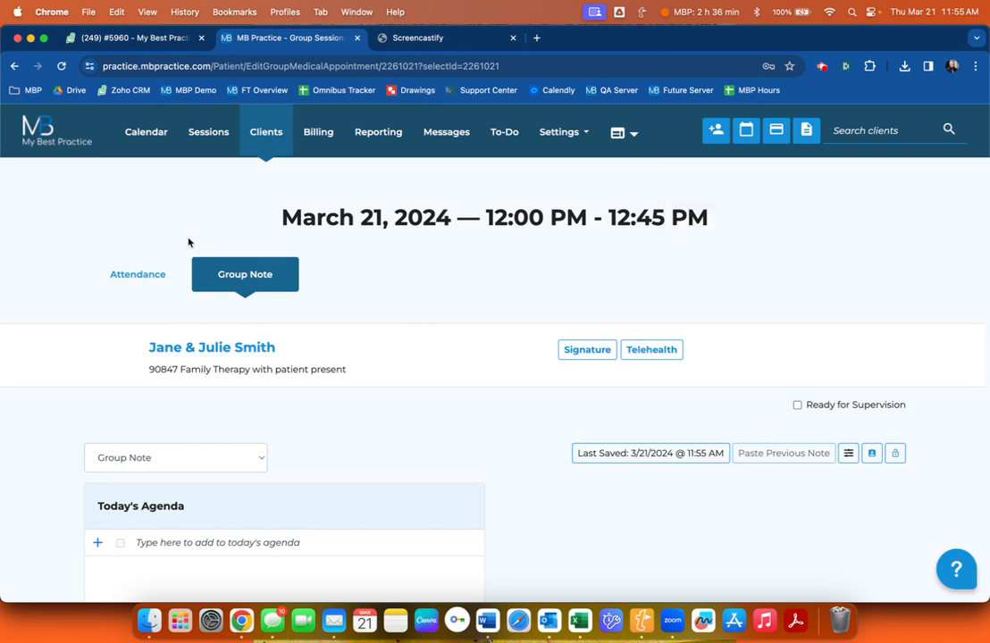
Submit attendance with both clients present, then open the first client's individual note.
click(137, 271)
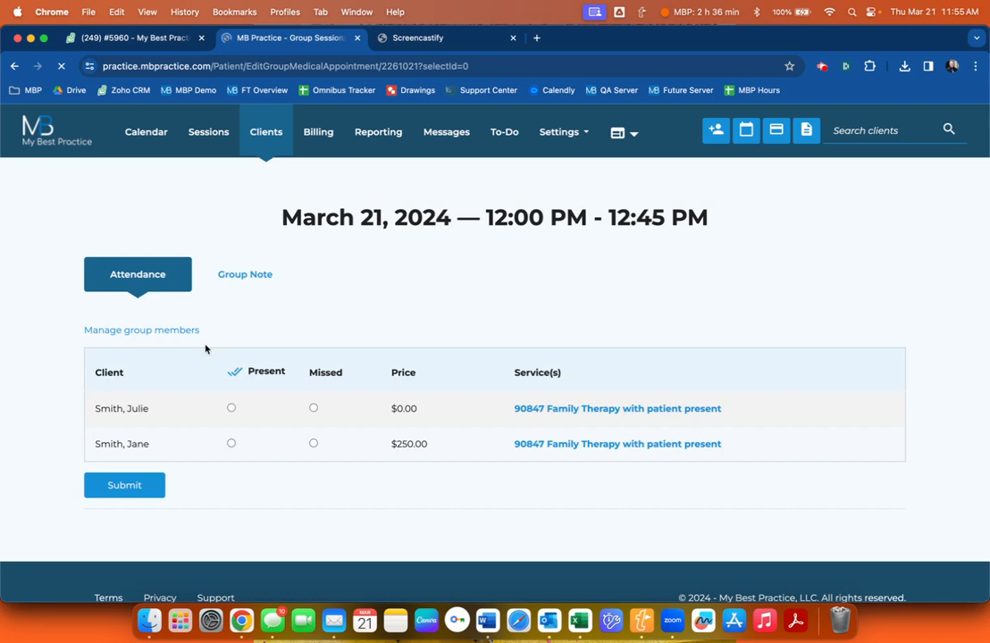
scroll(205, 346, down, 1)
click(233, 343)
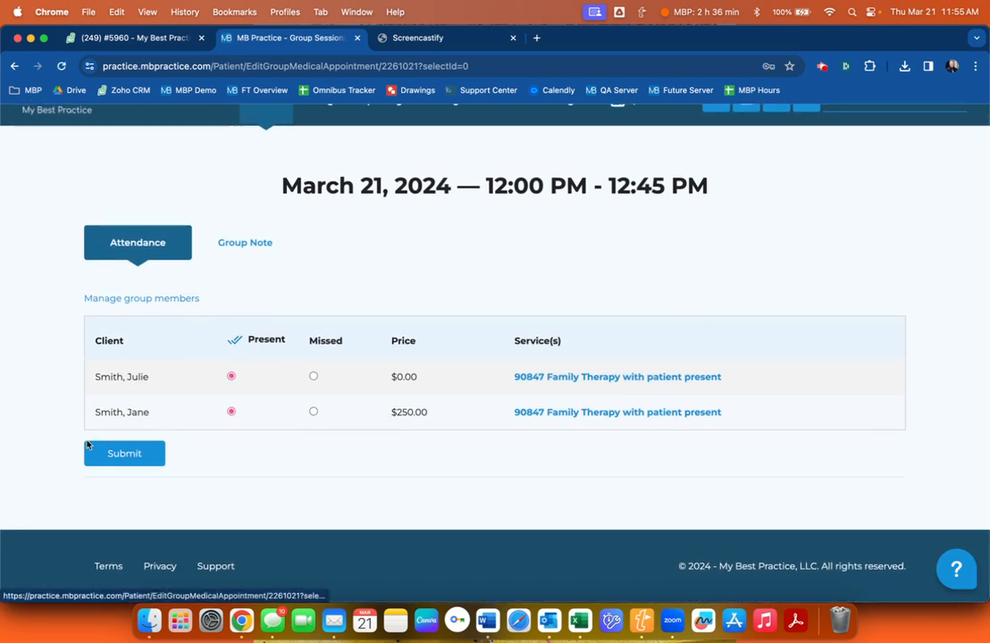
click(125, 461)
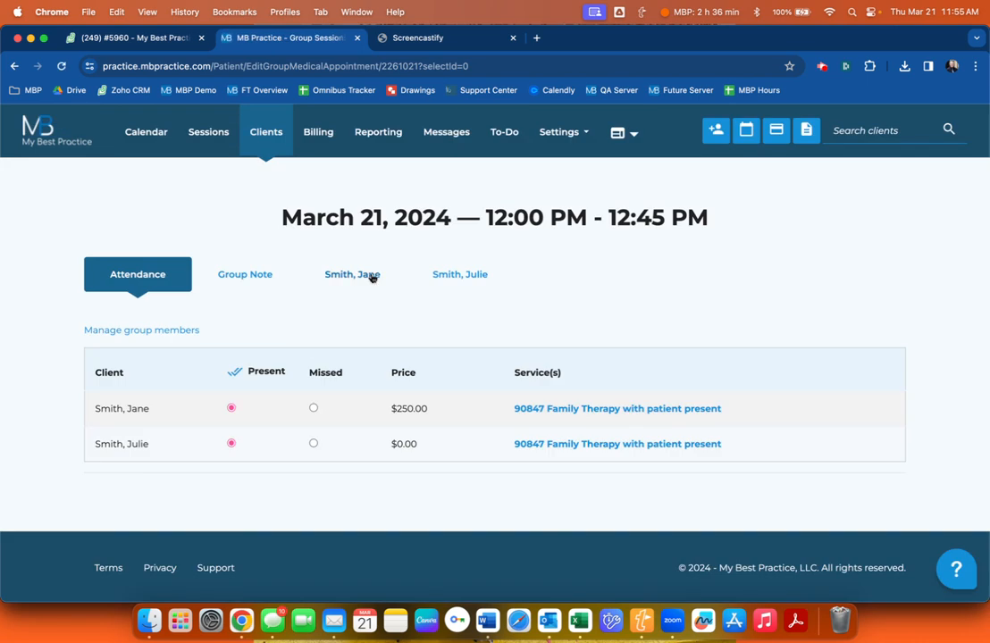
click(239, 276)
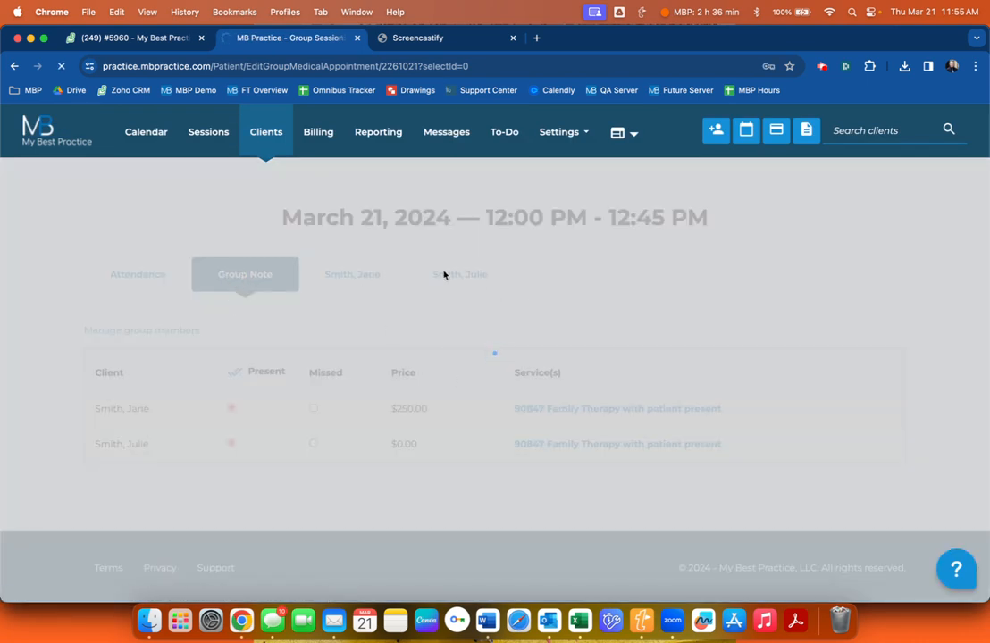
scroll(347, 264, down, 10)
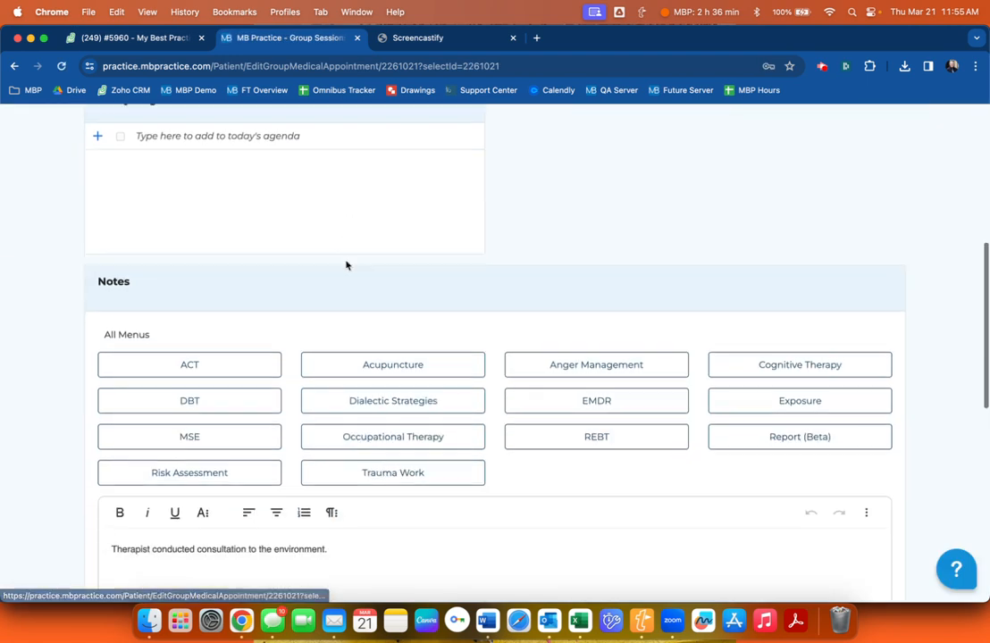
scroll(347, 263, up, 10)
click(349, 276)
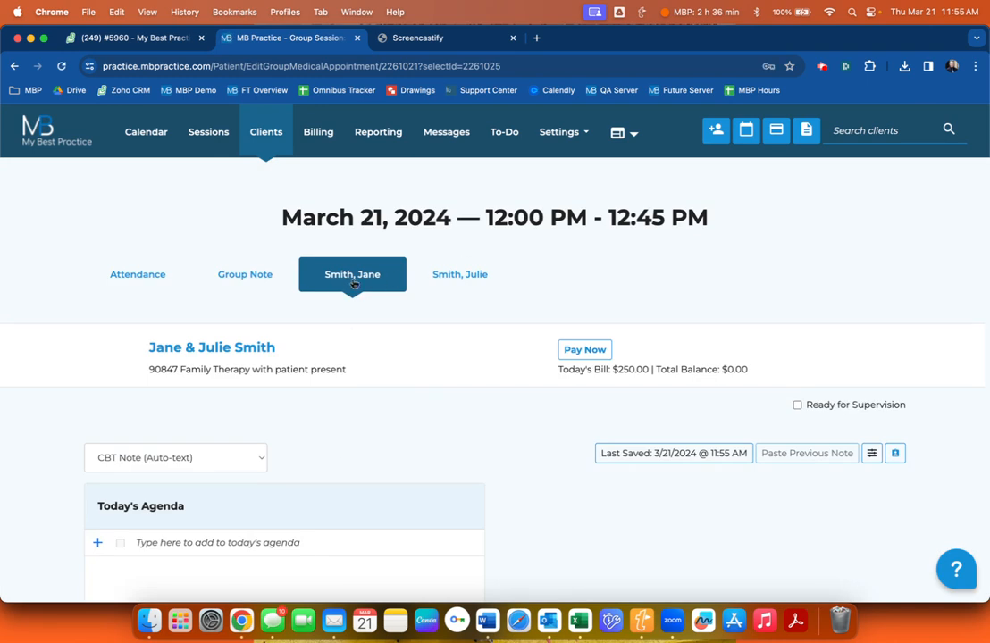
Insert the MSE Normal Limits paragraph into the first client's note and save it.
scroll(354, 282, down, 3)
scroll(376, 177, down, 2)
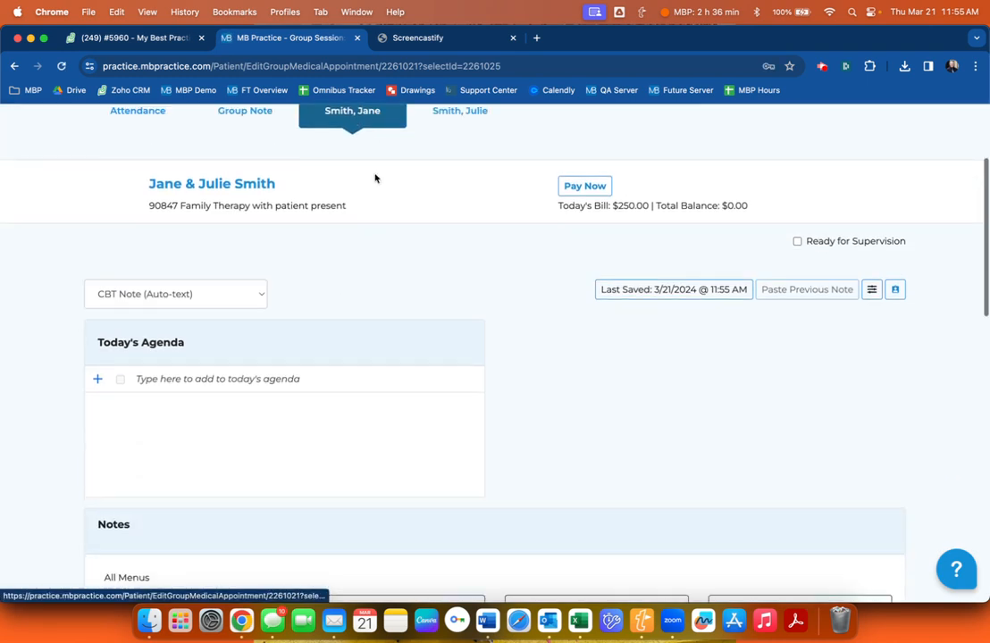
scroll(377, 176, up, 1)
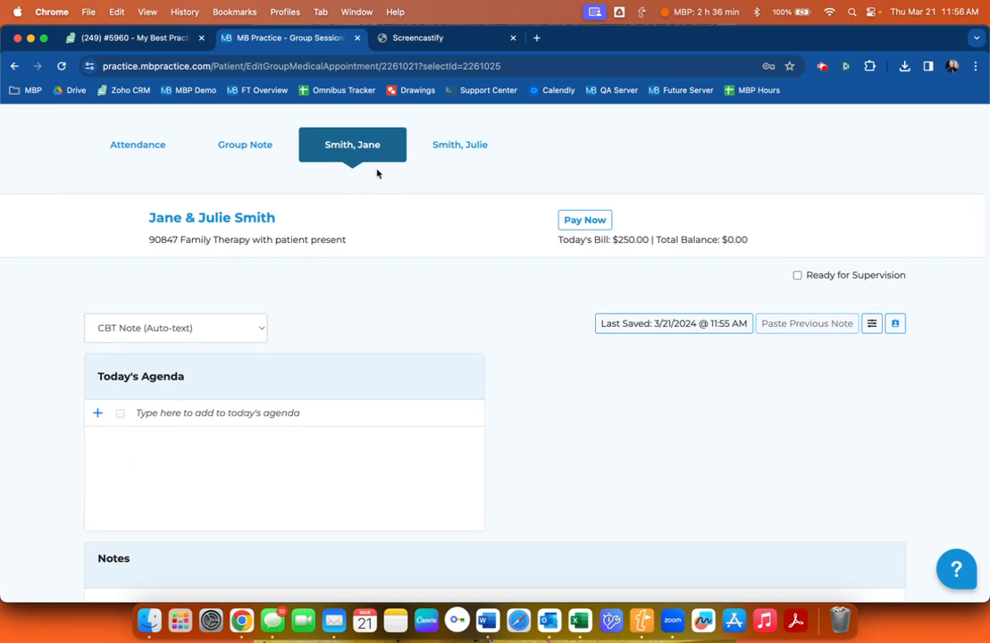
scroll(377, 175, down, 10)
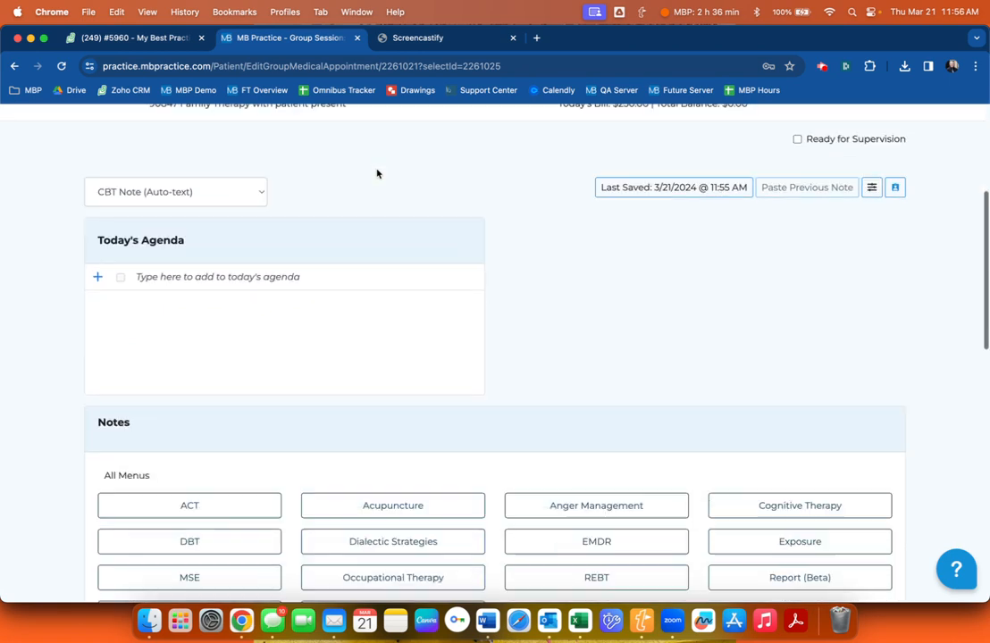
scroll(268, 295, up, 12)
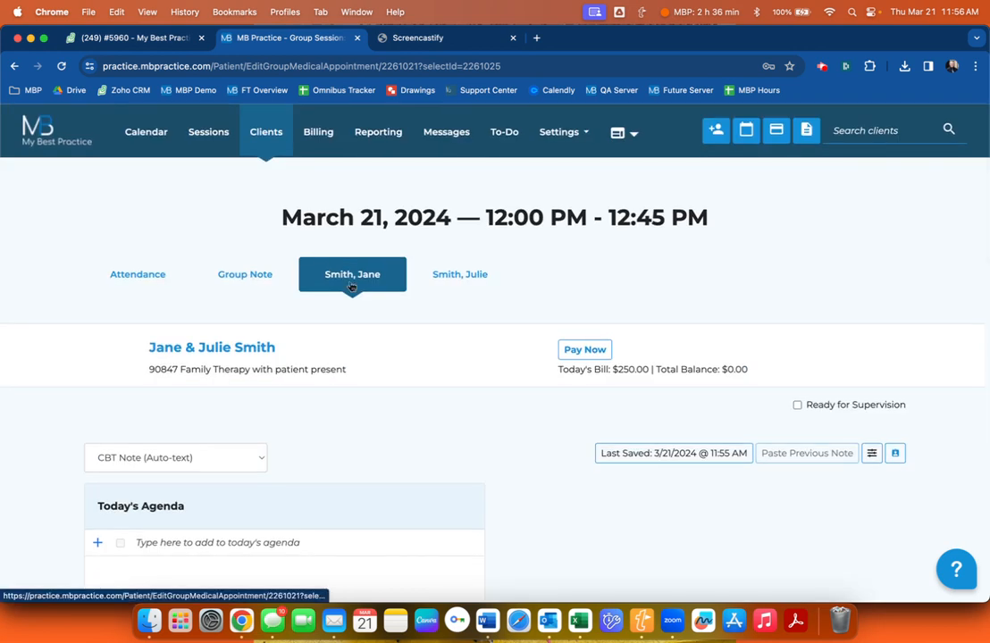
scroll(351, 286, down, 12)
click(179, 434)
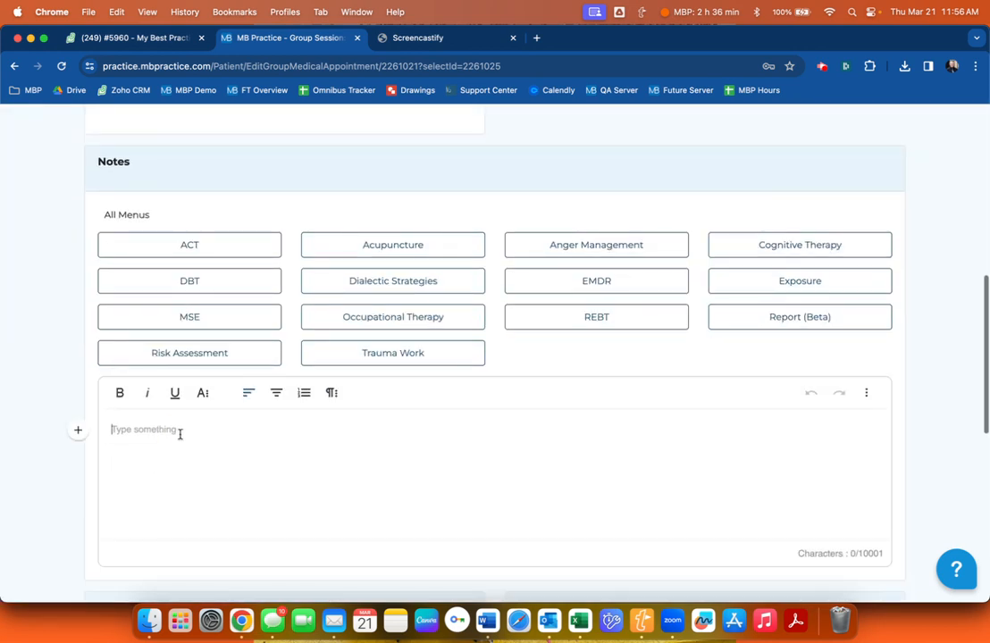
click(214, 317)
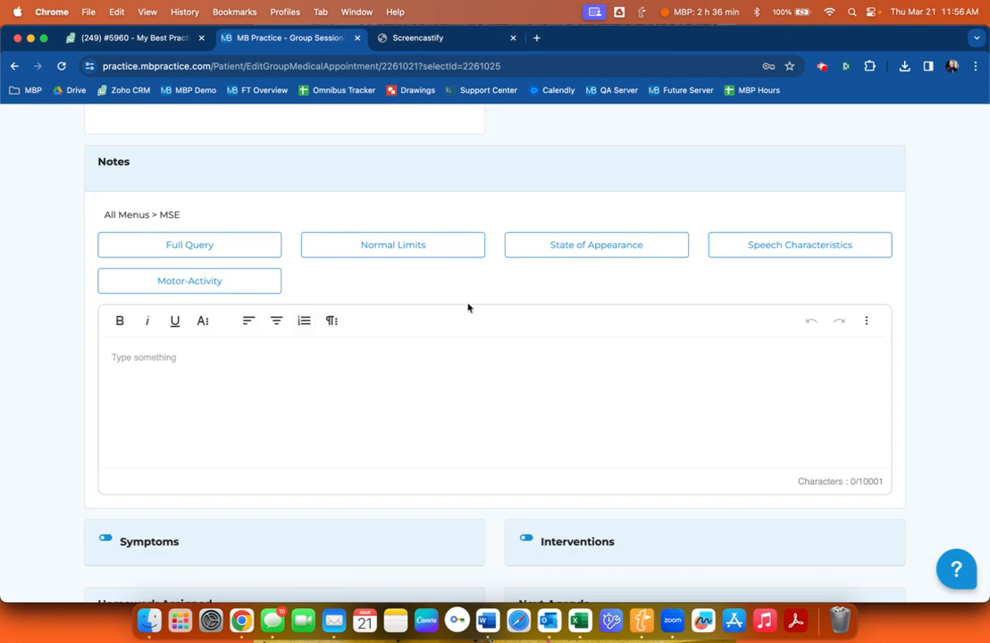
click(331, 246)
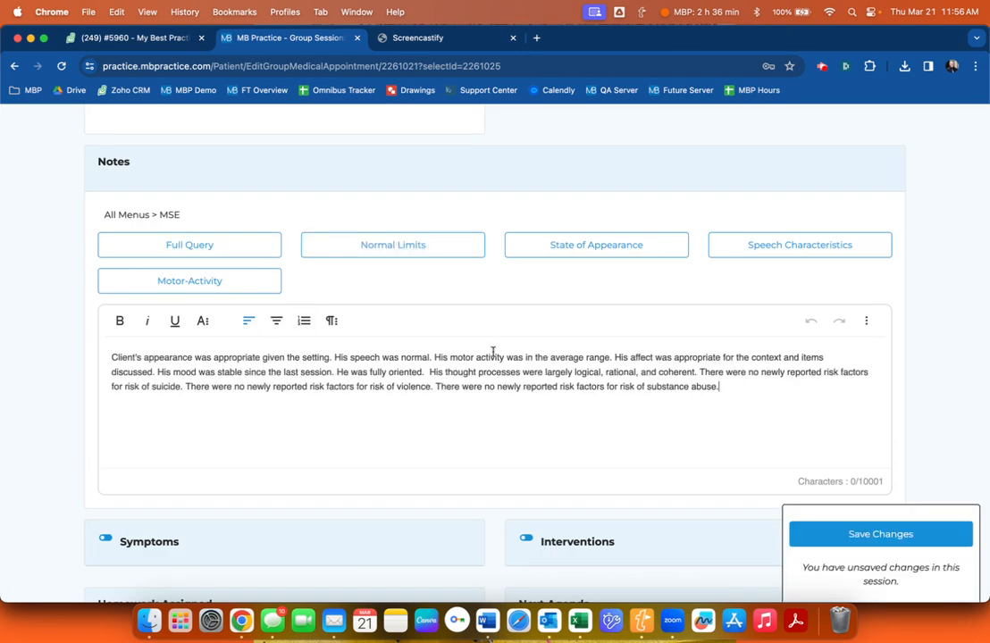
click(844, 527)
Open the second client's individual note.
scroll(641, 399, up, 1)
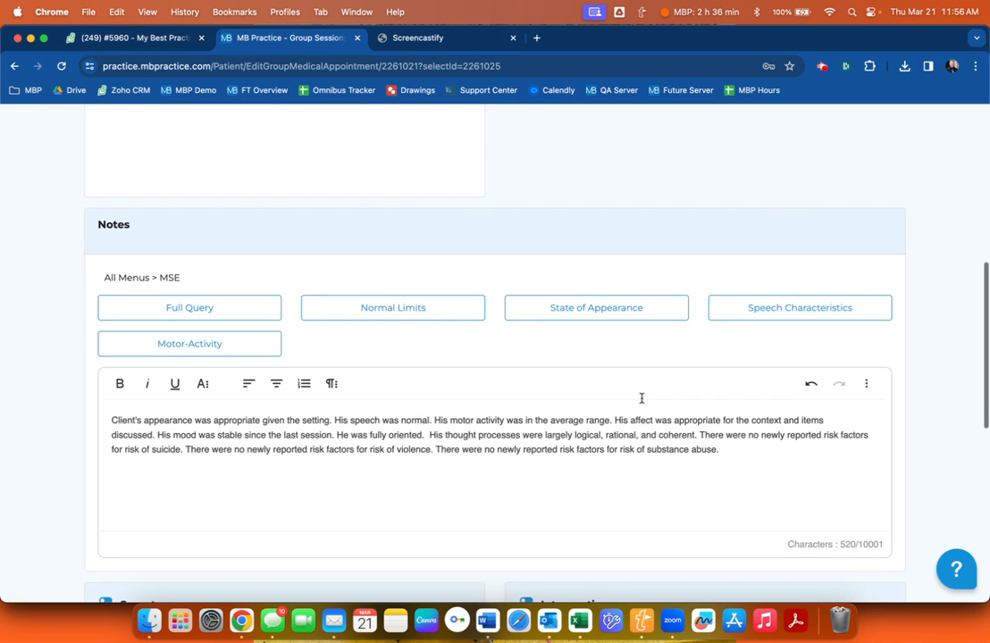
scroll(640, 397, up, 10)
click(477, 274)
Insert the MSE Normal Limits paragraph into the second client's note and save it.
scroll(438, 293, down, 6)
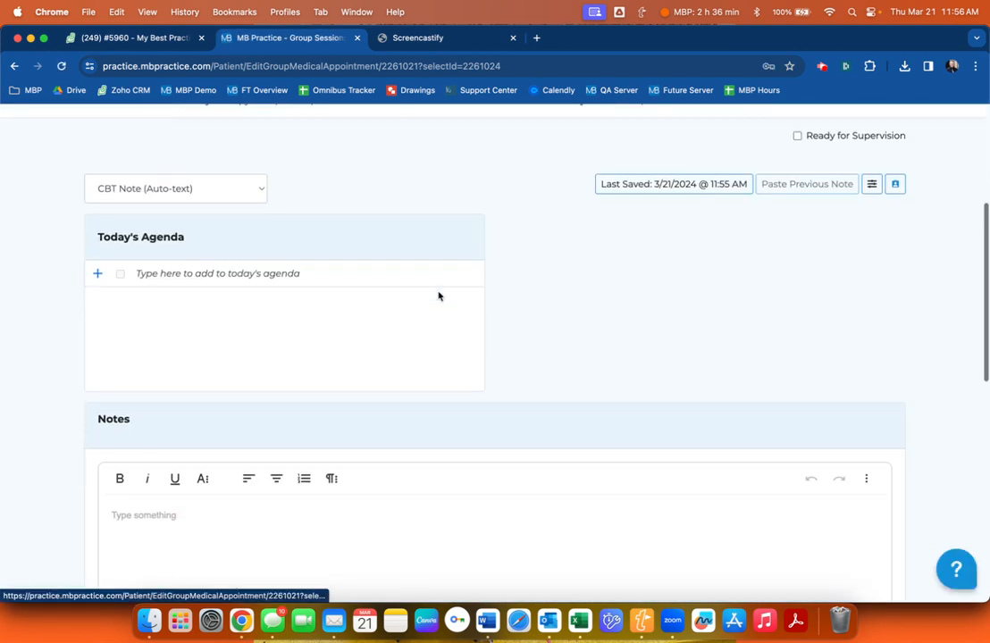
click(204, 480)
click(217, 365)
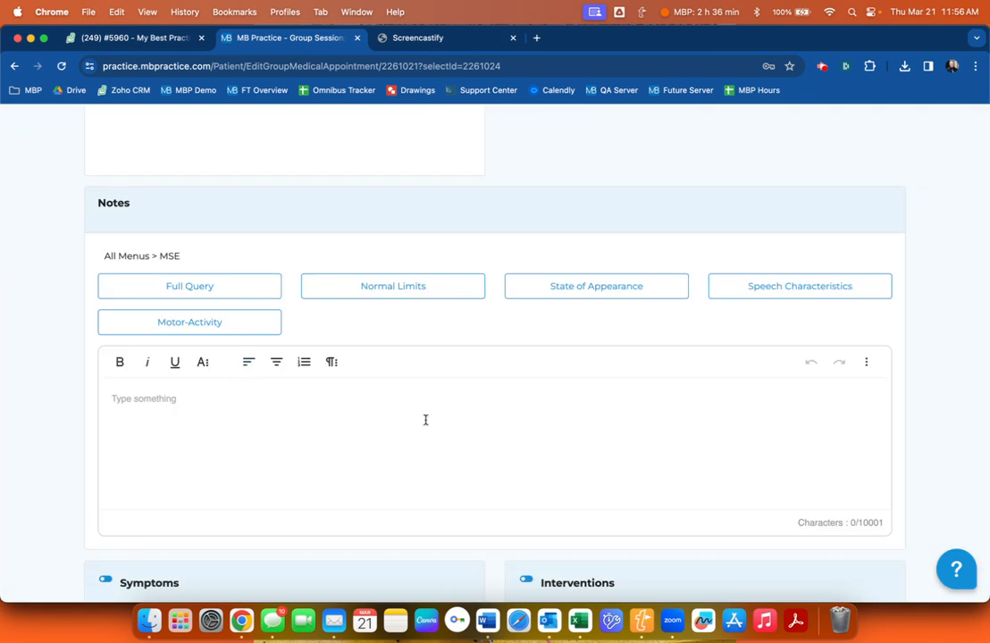
click(464, 289)
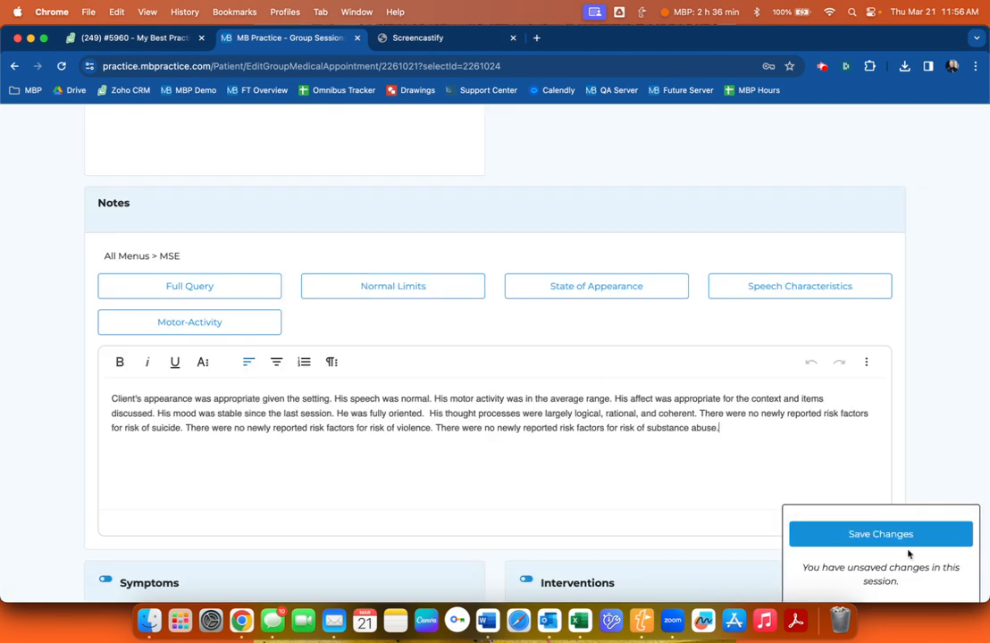
click(880, 534)
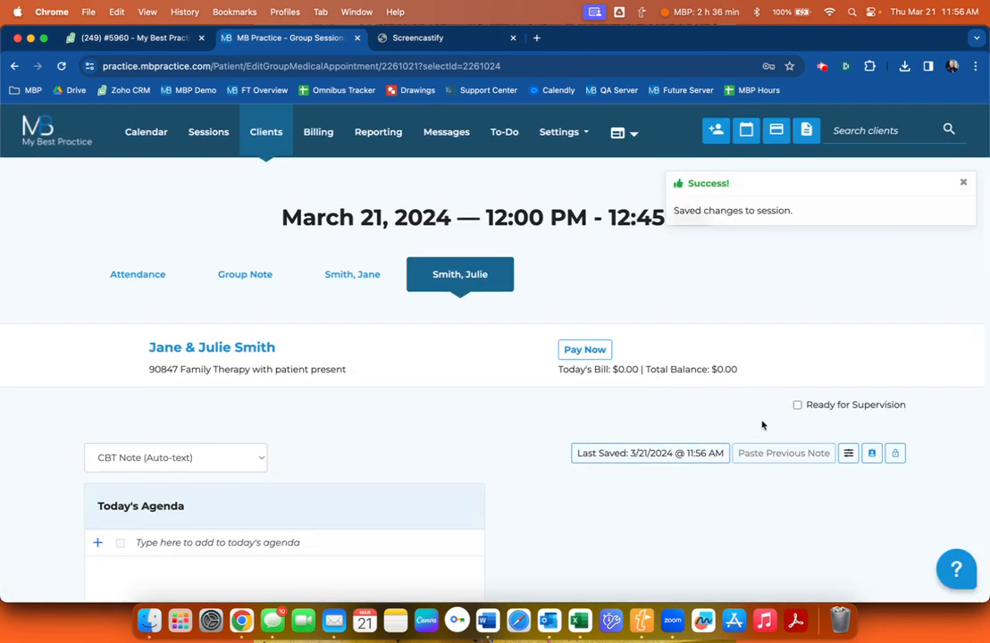
Export the session as PDF without Diagram, Symptoms or Homework, and open the download.
click(872, 453)
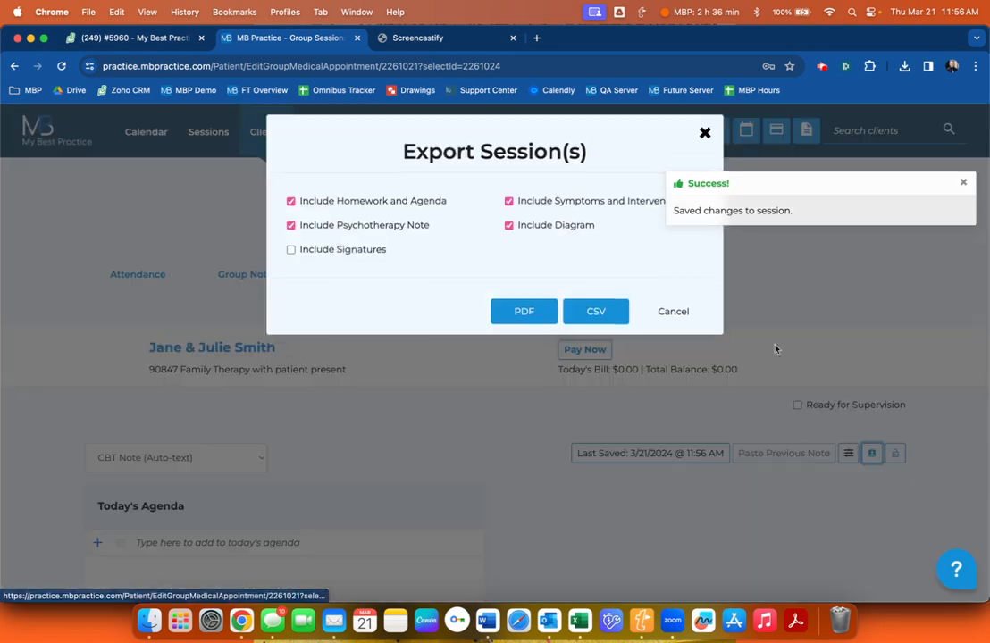
click(508, 232)
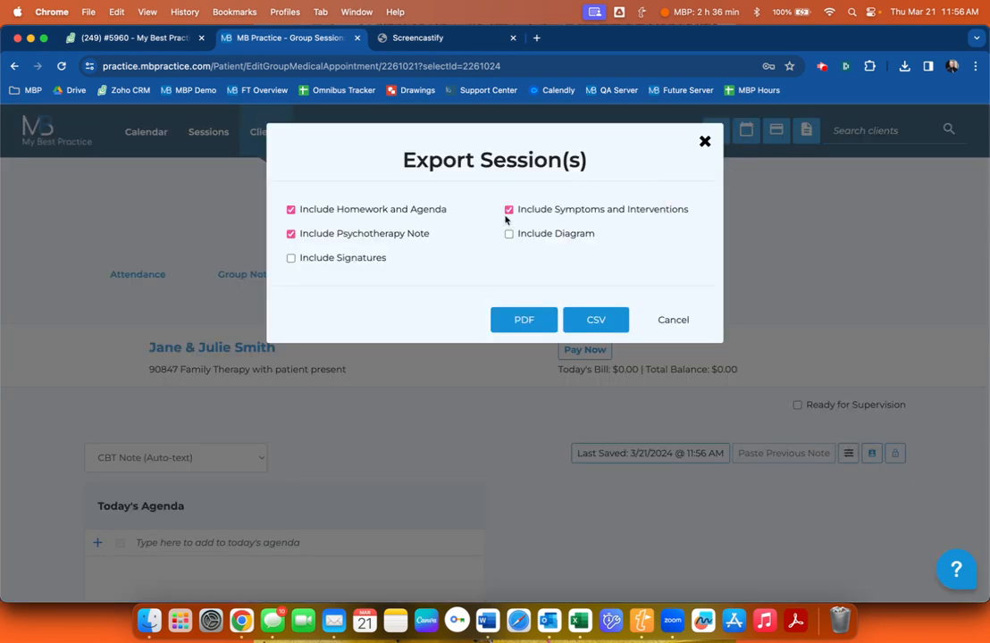
click(509, 209)
click(291, 209)
click(529, 315)
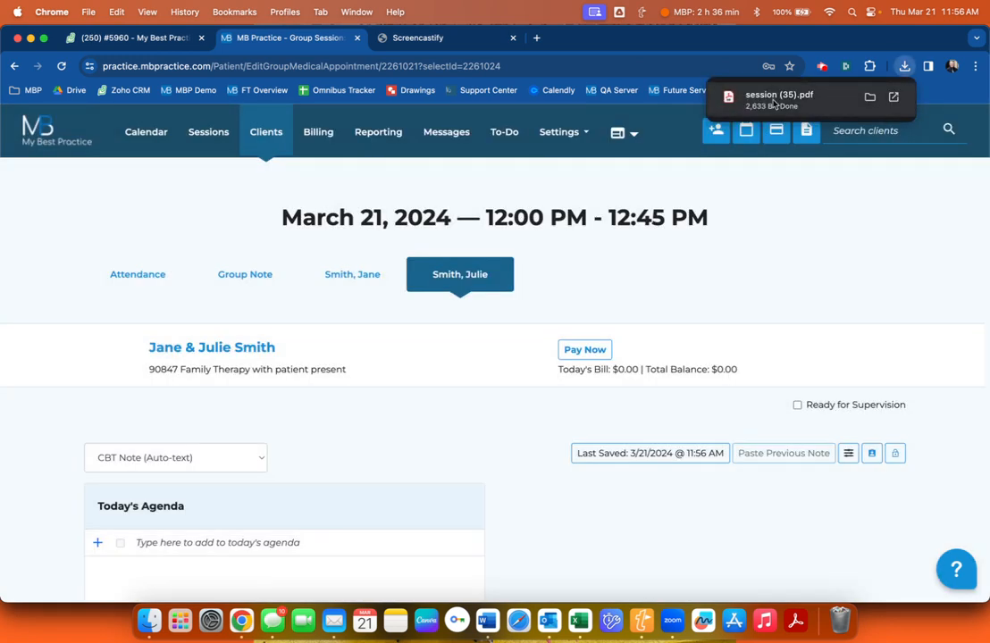
click(774, 100)
Select words in the PDF's therapist line to check them.
double_click(500, 250)
click(565, 217)
drag(597, 247, 537, 291)
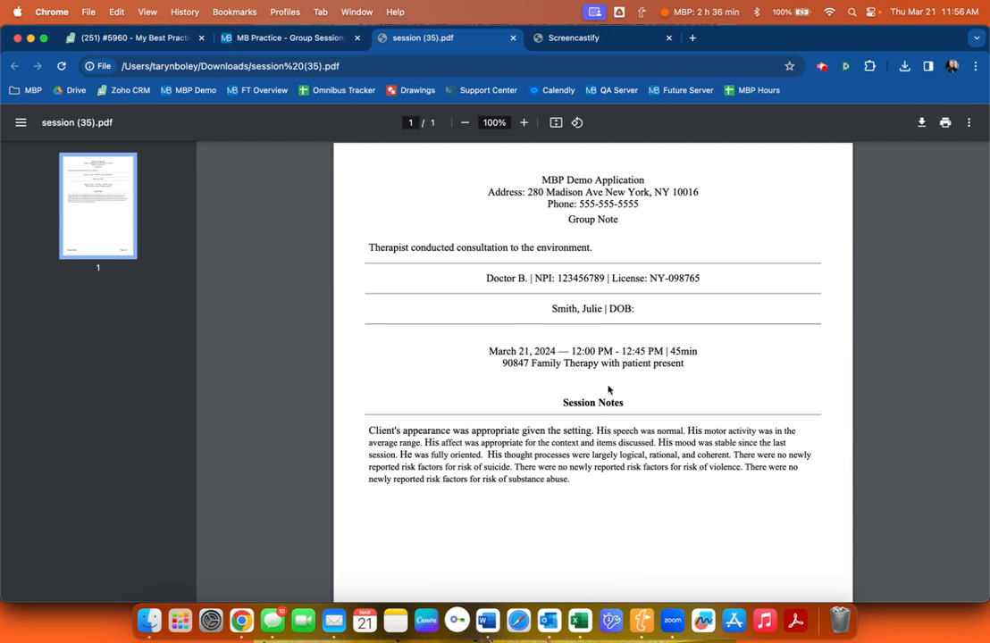
Check the PDF's session notes and therapist line, then return to the Group Session tab.
scroll(602, 418, down, 2)
drag(592, 444, 561, 468)
click(368, 400)
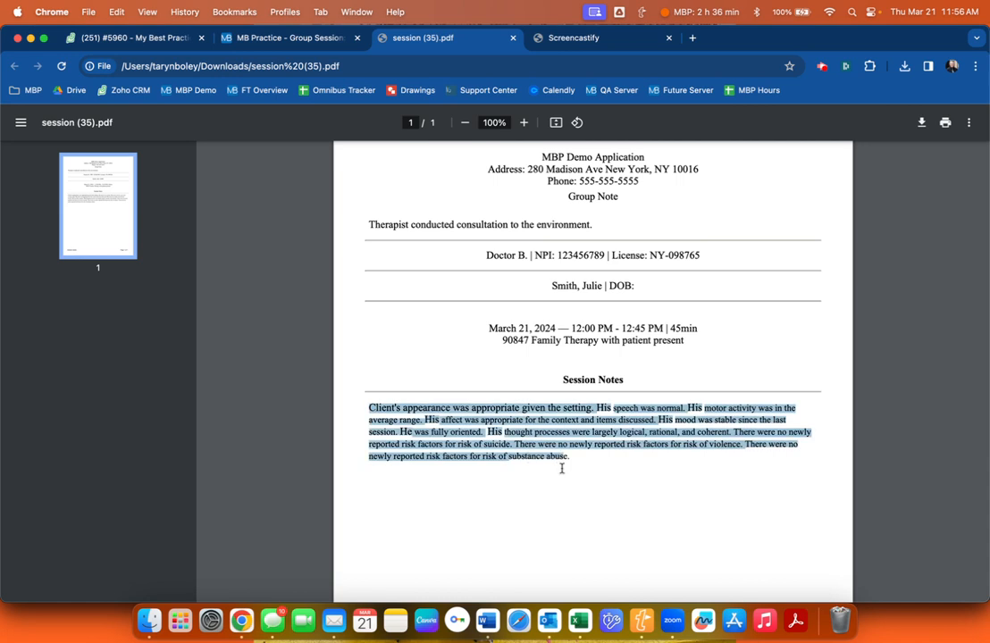
click(569, 407)
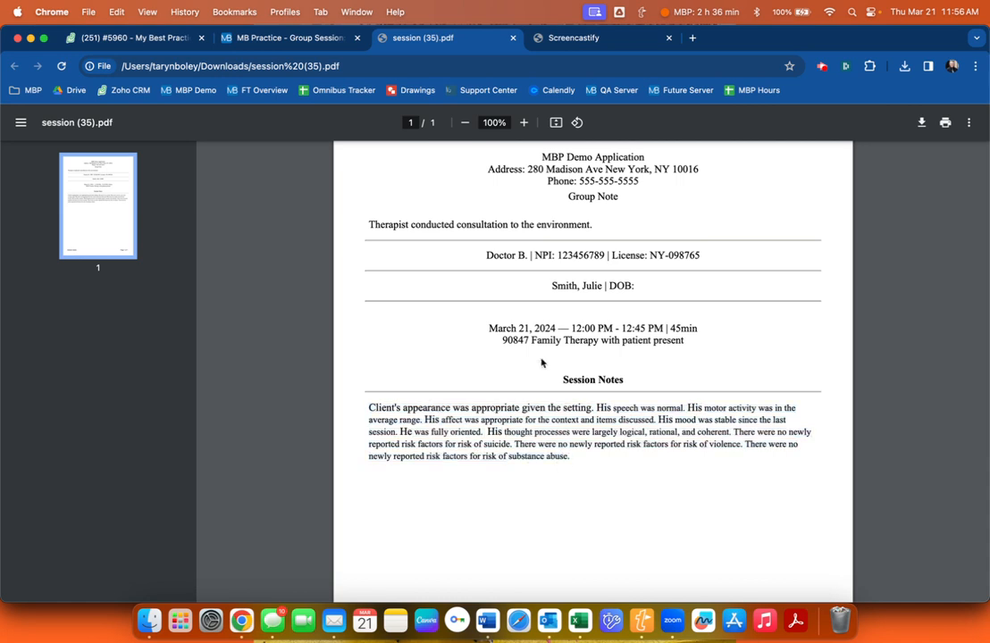
scroll(540, 369, up, 1)
triple_click(414, 234)
click(476, 237)
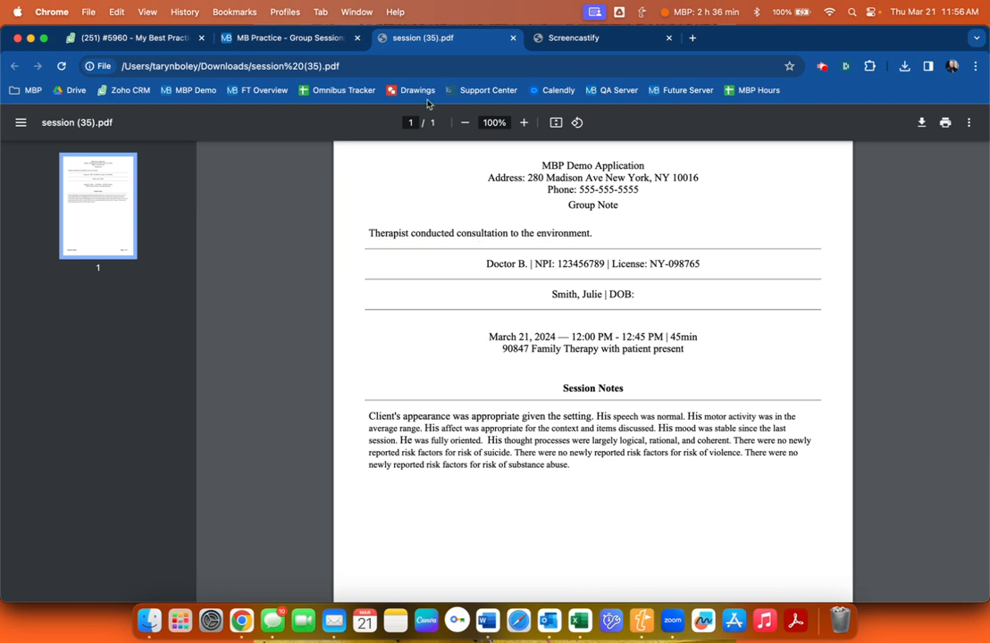
click(270, 38)
scroll(384, 310, down, 1)
View the first client's individual note, then return to the Mar 17–23 weekly calendar.
scroll(384, 310, down, 5)
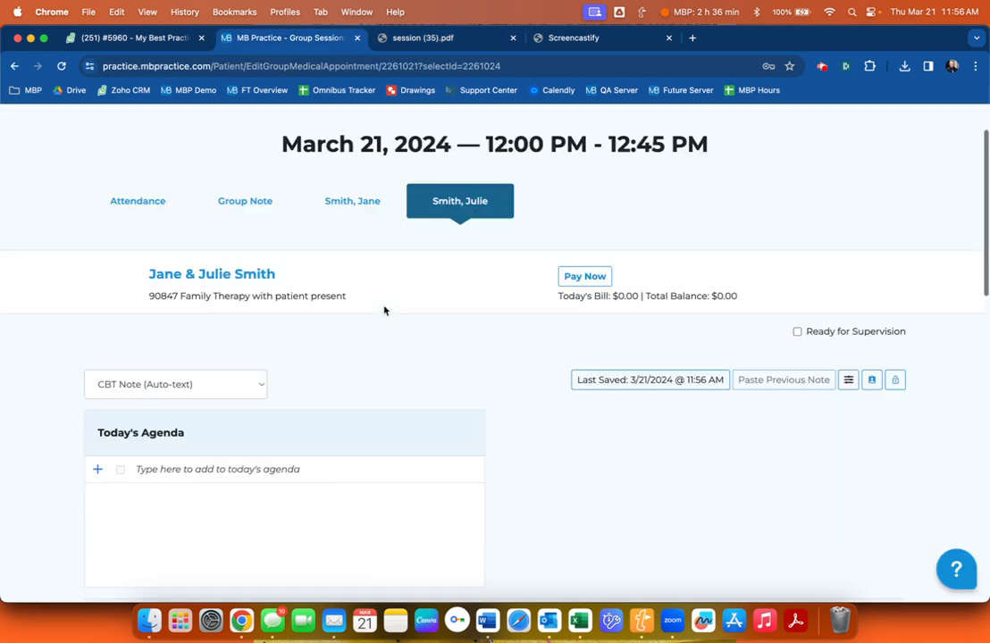
scroll(384, 309, up, 5)
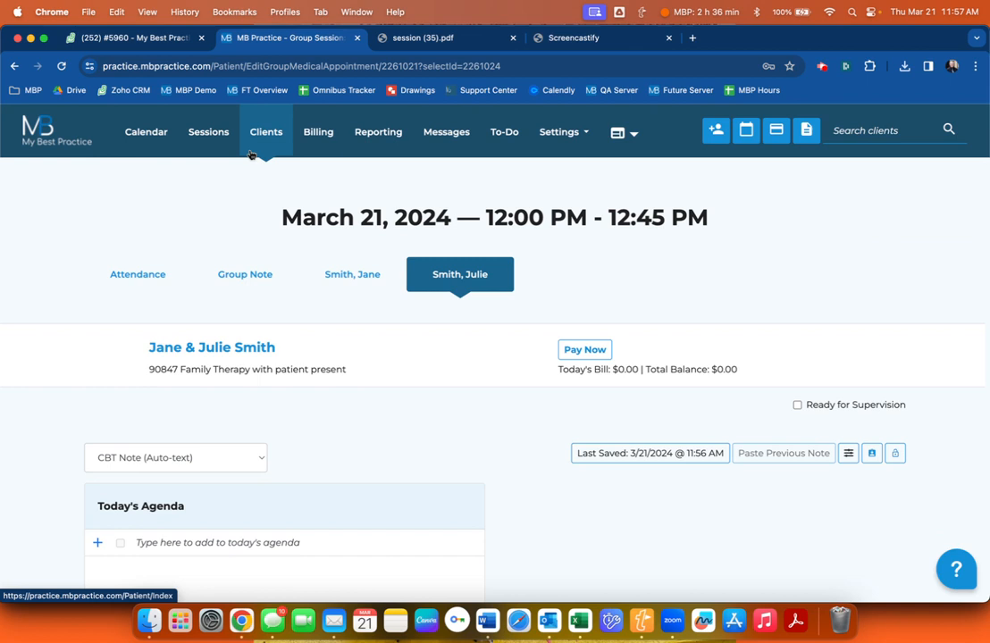
click(362, 285)
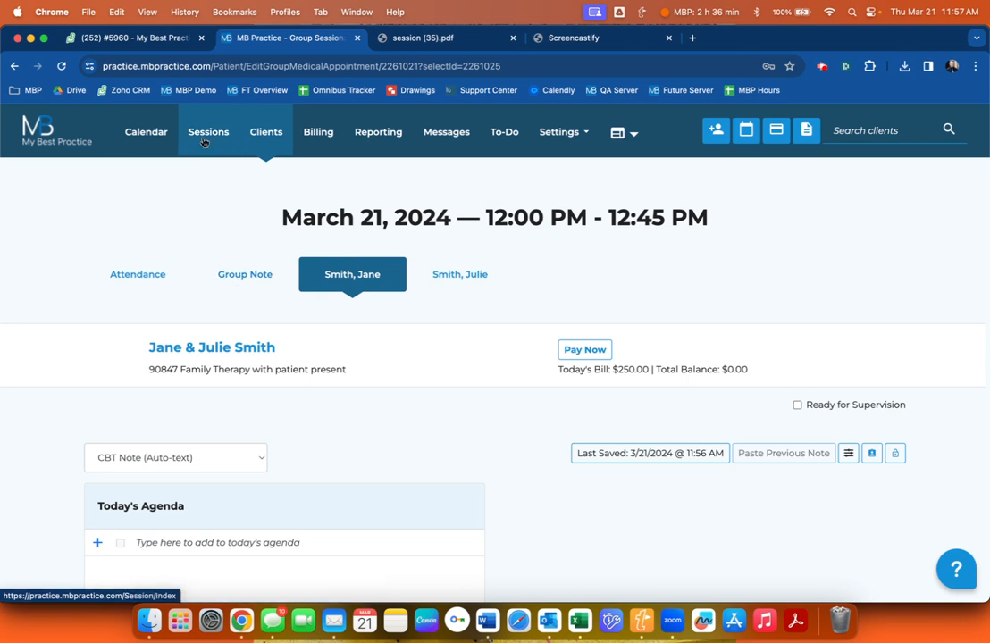
click(159, 143)
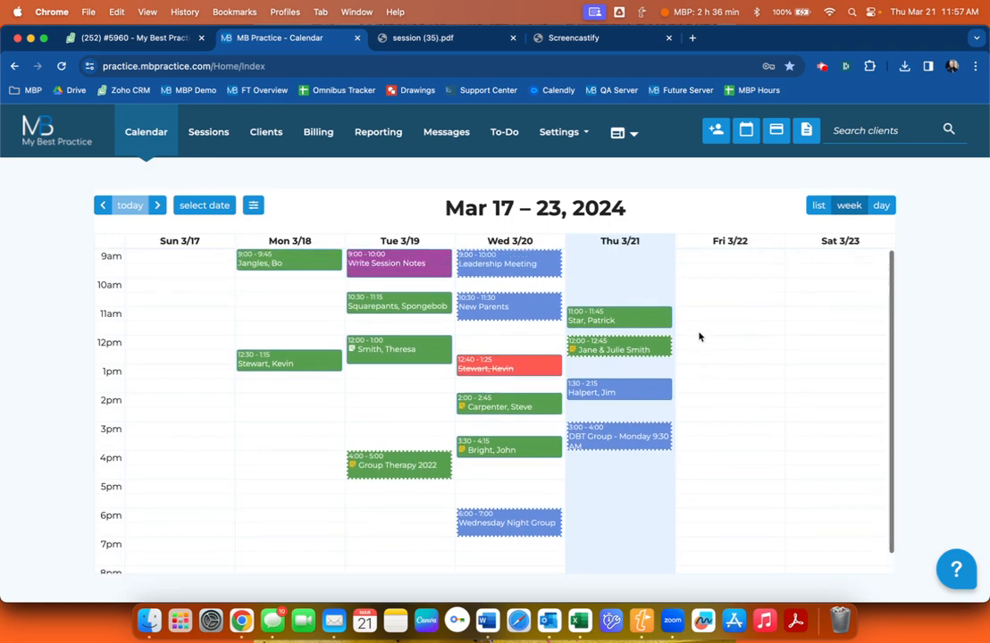
Start a Thursday 3/21 9:30 appointment in Psychological Clinic for Spring Anxiety Teen Group.
click(610, 283)
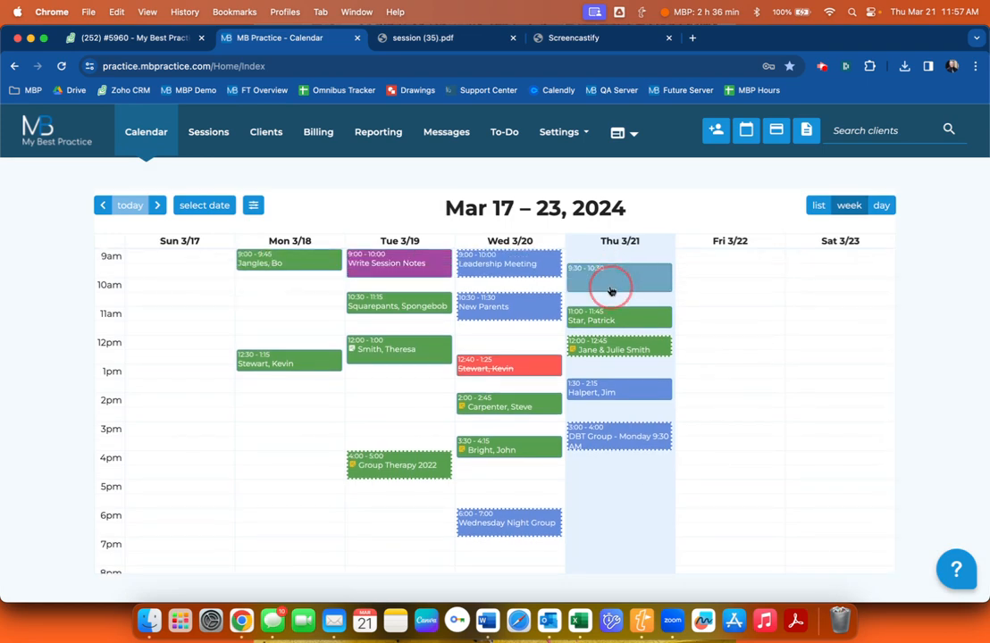
scroll(384, 260, down, 1)
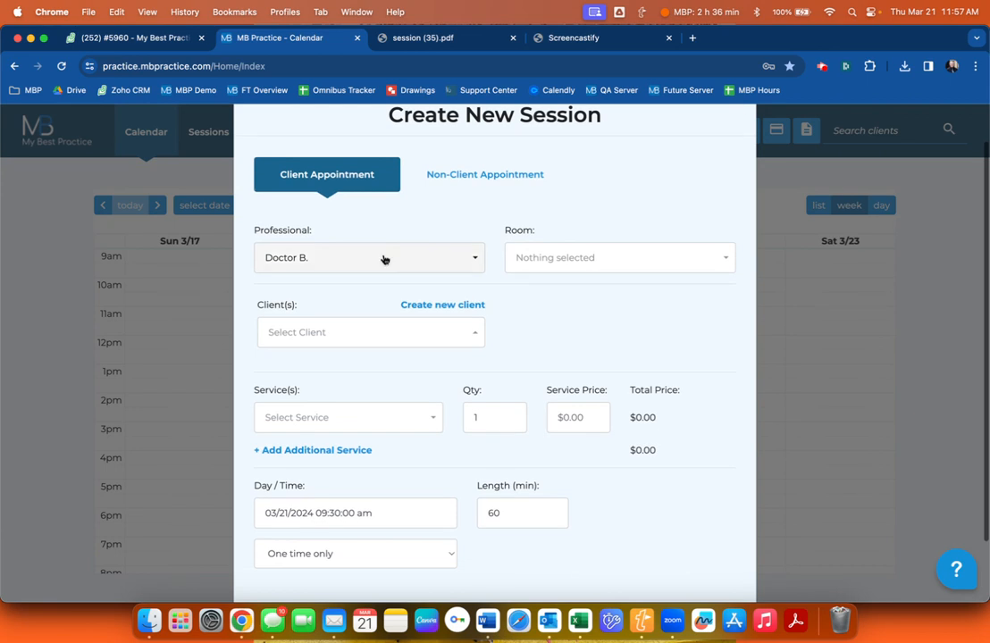
click(617, 258)
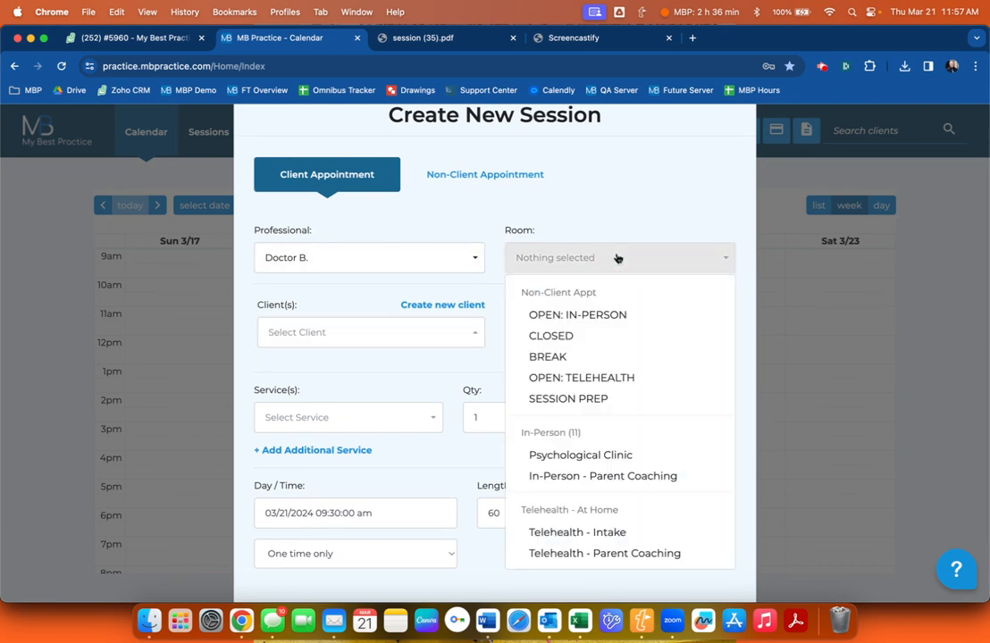
click(581, 455)
click(308, 332)
scroll(361, 500, down, 15)
scroll(362, 501, down, 10)
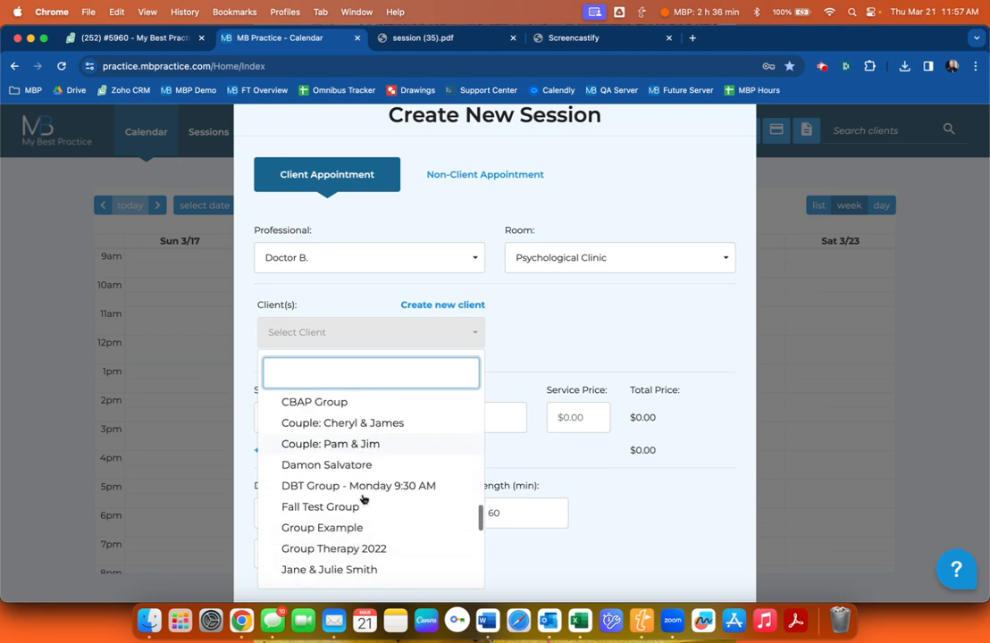
scroll(362, 500, down, 2)
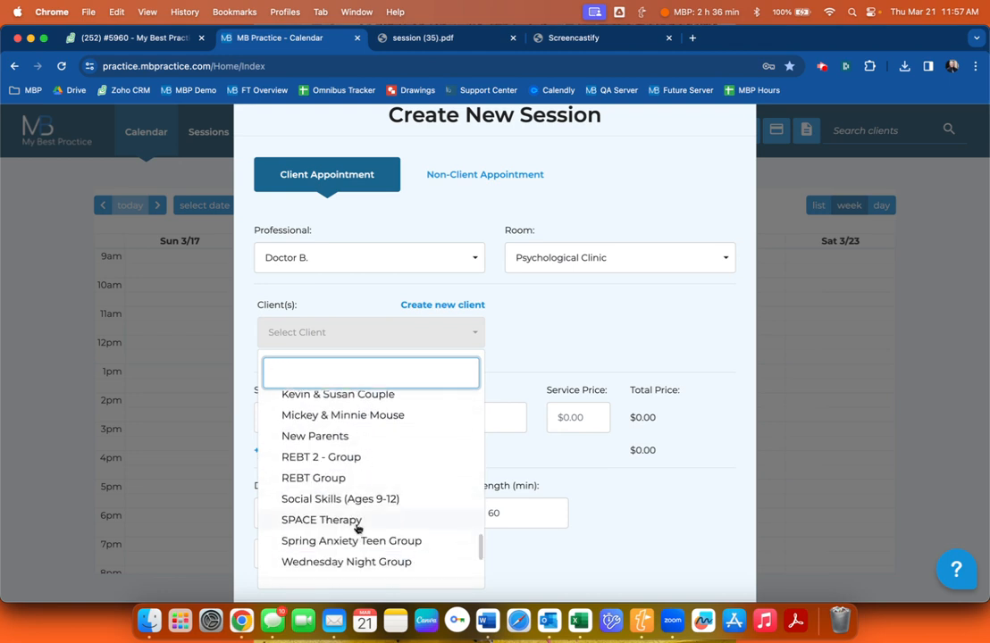
scroll(357, 528, down, 1)
click(330, 516)
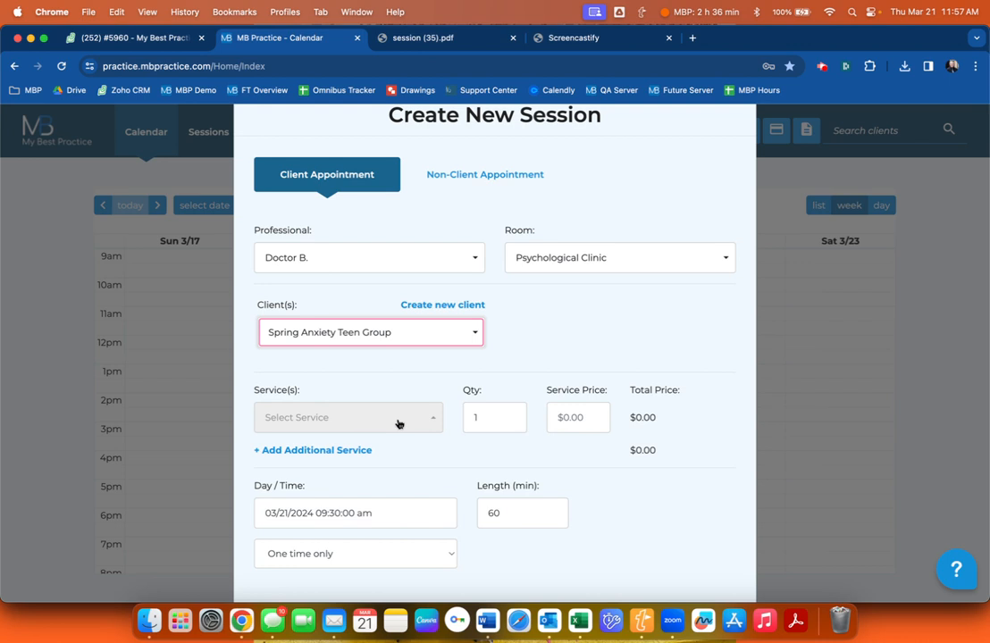
Bill it as 90853 Group Psychotherapy, 60min at $25 and save the appointment.
click(316, 424)
scroll(404, 298, down, 6)
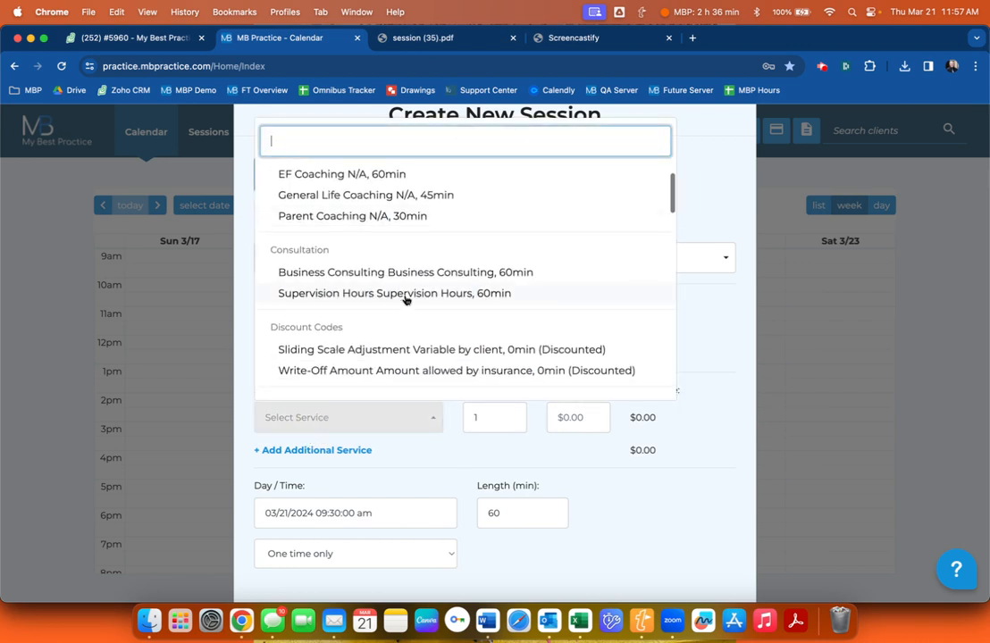
scroll(405, 298, down, 3)
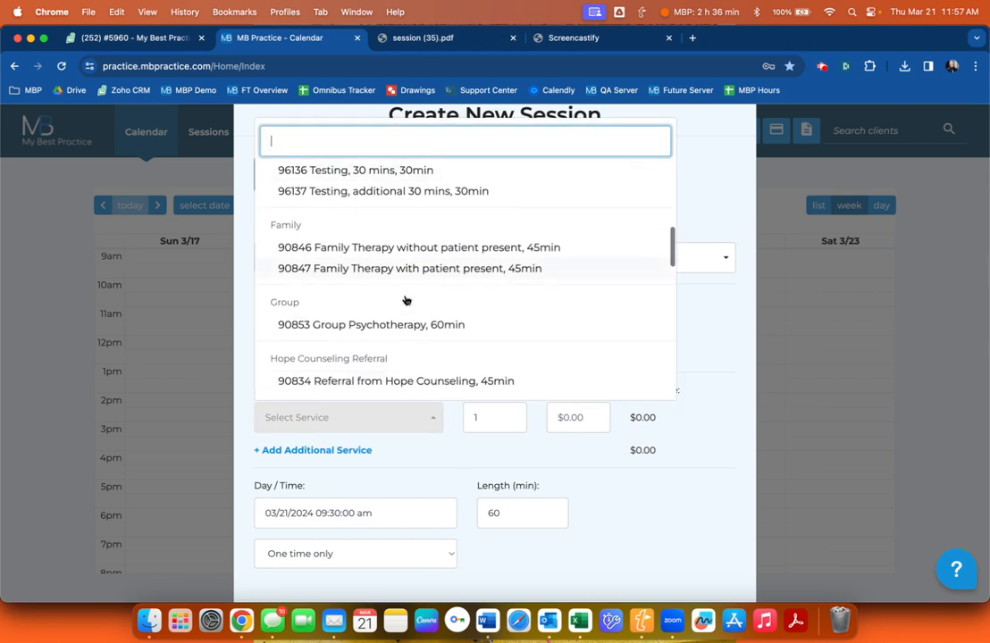
click(400, 304)
click(561, 416)
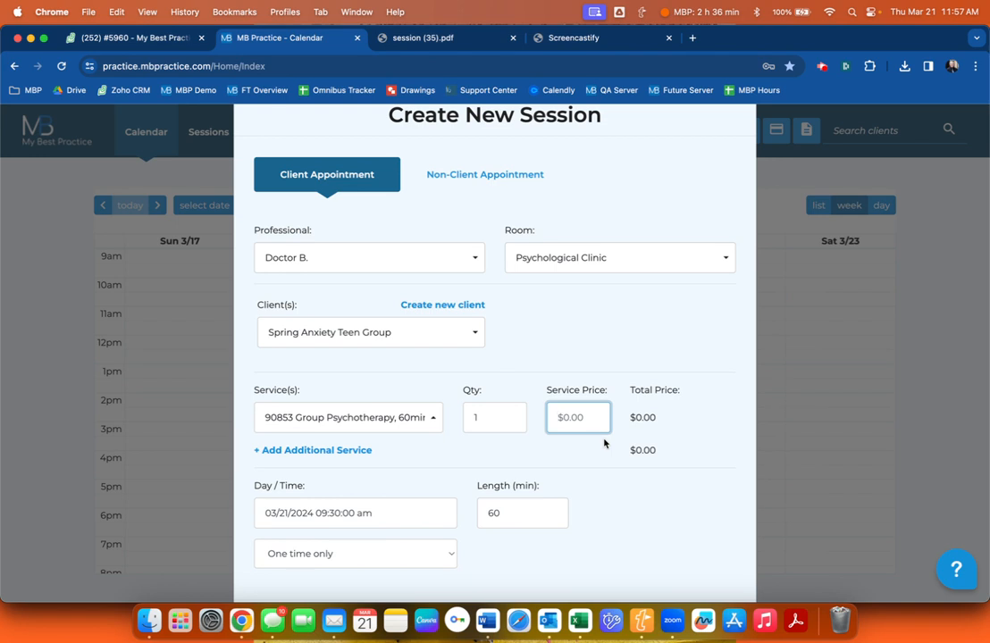
text(25)
click(622, 423)
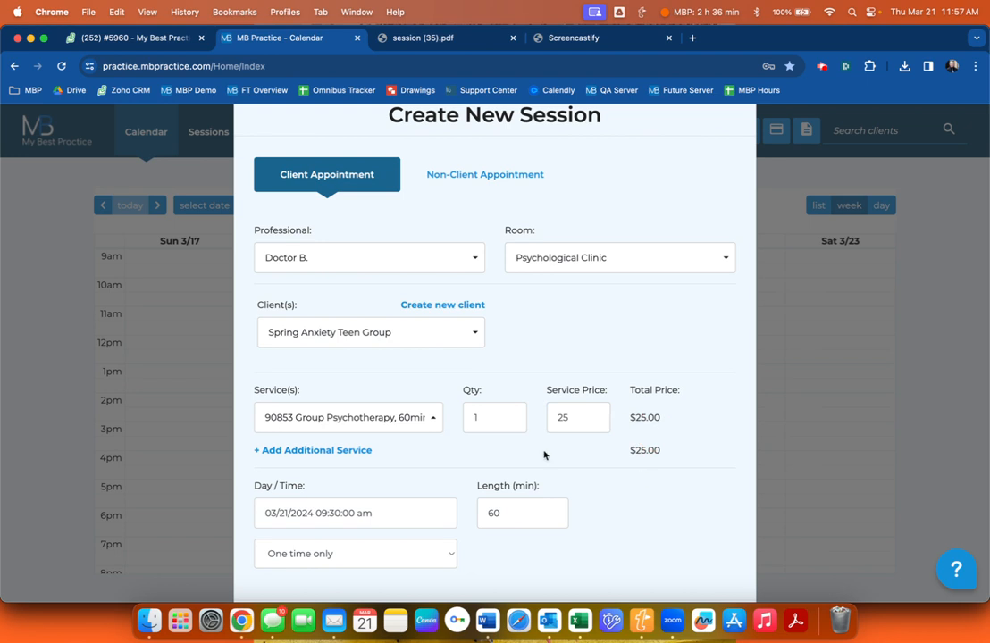
scroll(544, 455, down, 2)
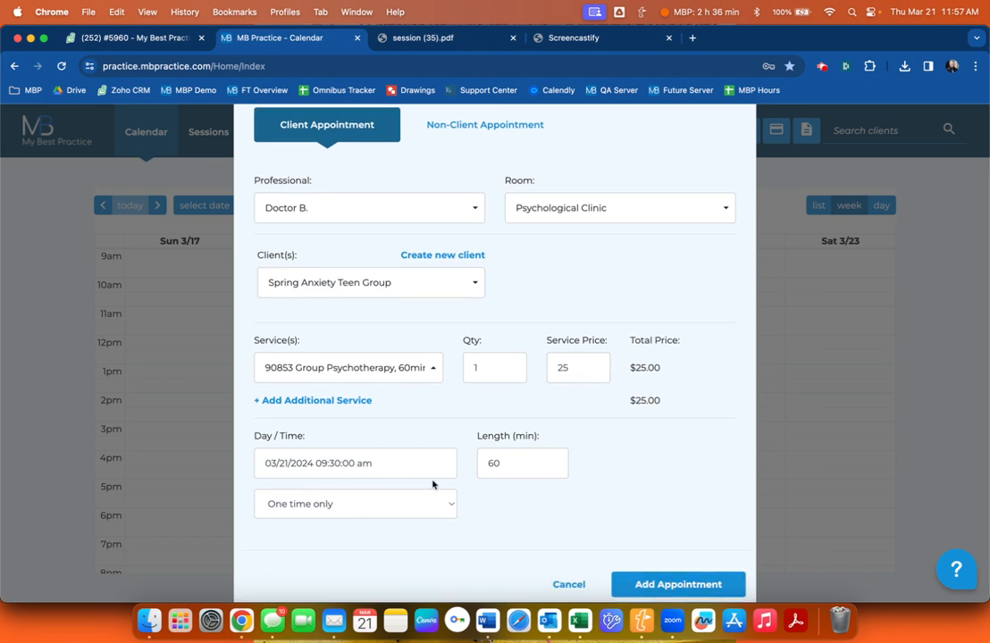
click(677, 585)
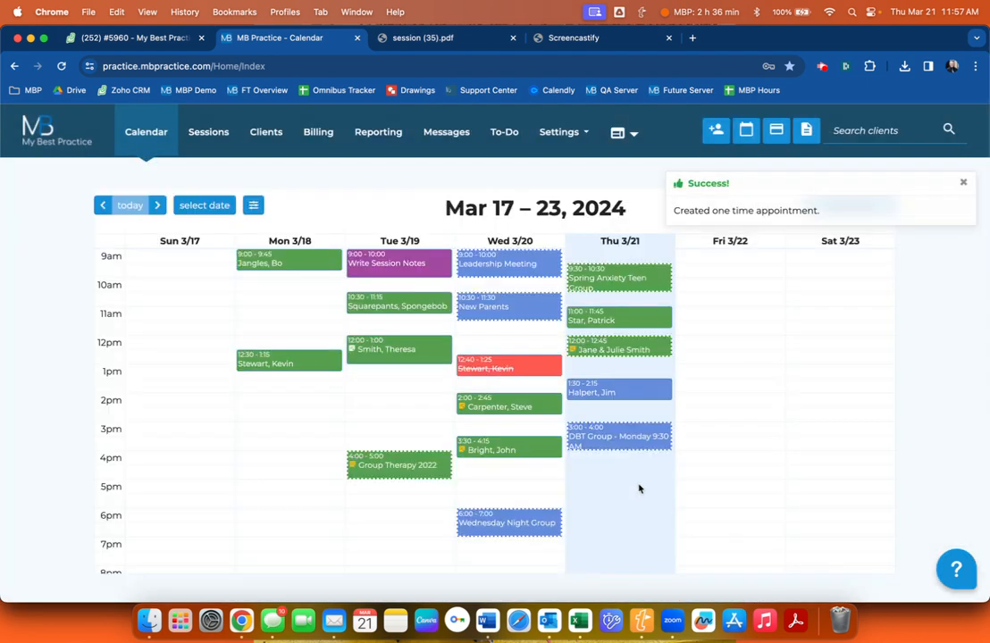
Open the new session's attendance list and check the first member's $10.00 price.
click(613, 279)
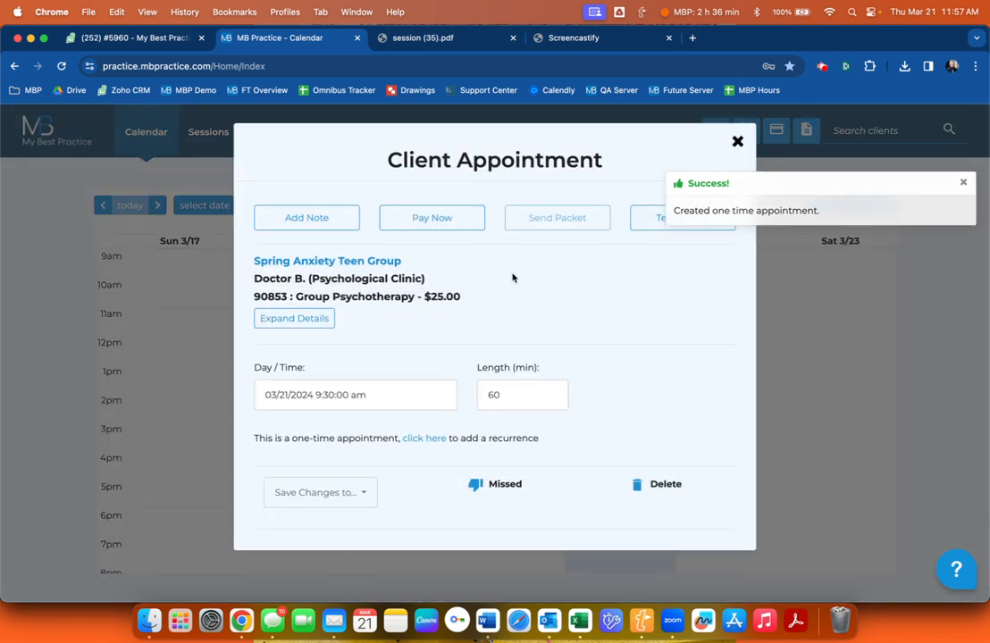
click(320, 214)
scroll(349, 340, down, 3)
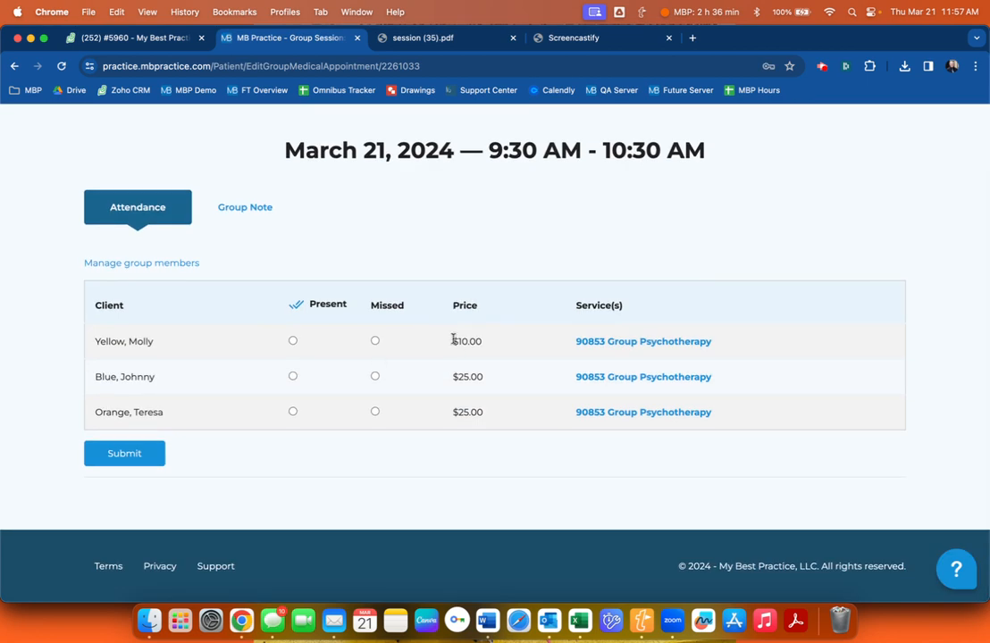
drag(453, 341, 485, 343)
click(466, 341)
click(416, 293)
Compare the other members' $25.00 prices and open the second member's 90853 service details.
drag(452, 375, 477, 425)
click(469, 375)
drag(453, 341, 483, 344)
click(486, 342)
double_click(463, 341)
click(471, 342)
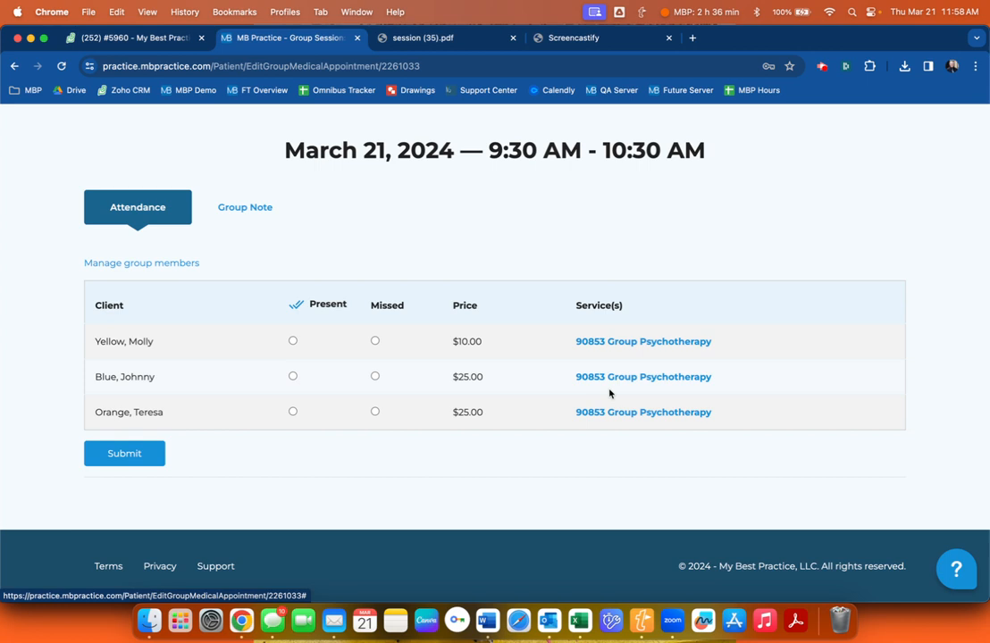
click(616, 378)
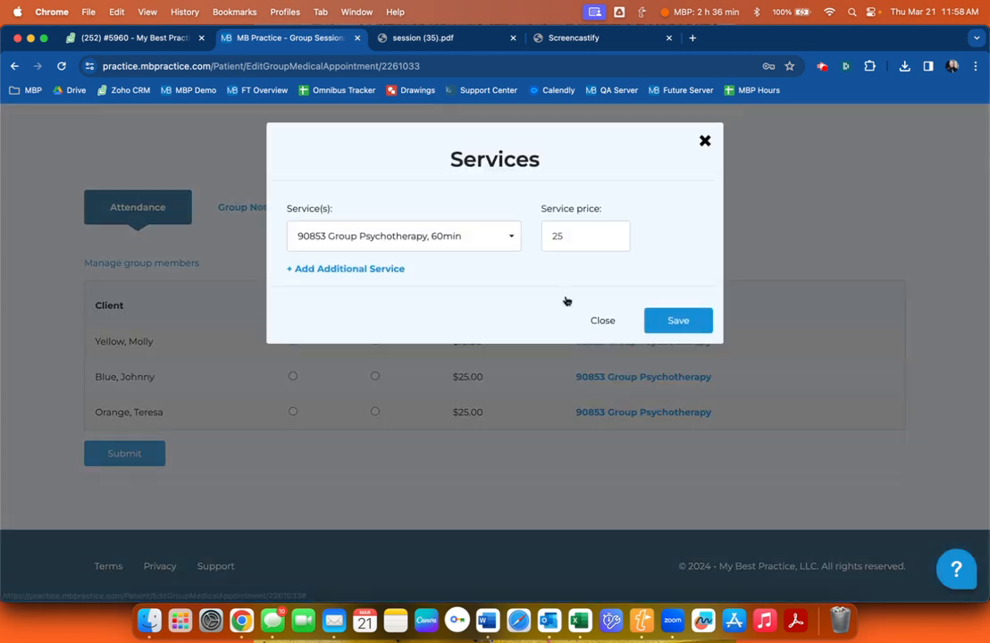
Change the second member's service price from 25 to $10 and save it.
click(567, 244)
key(BackSpace)
key(BackSpace)
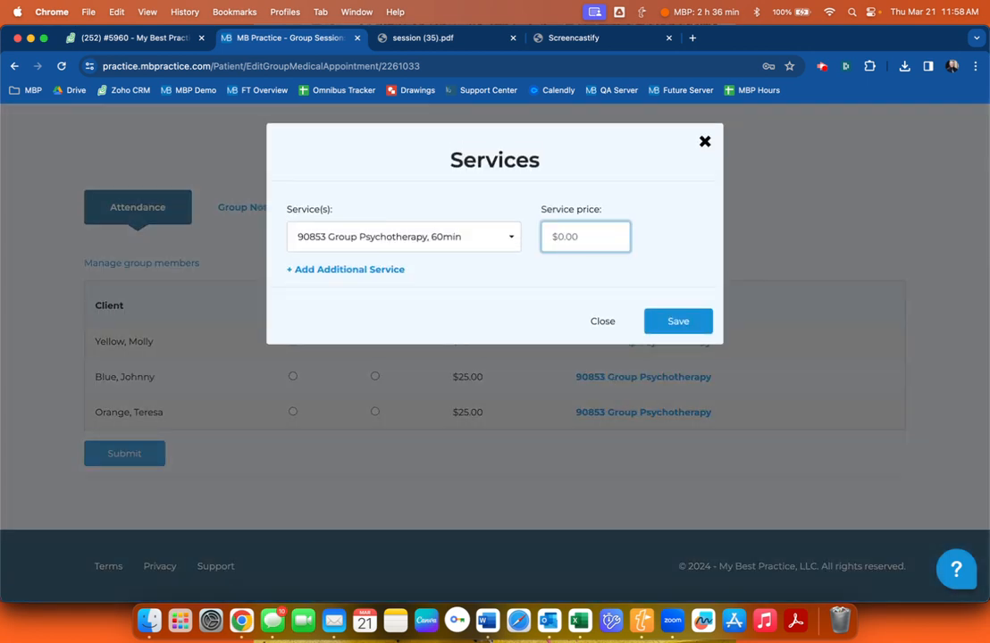
text(10)
click(677, 320)
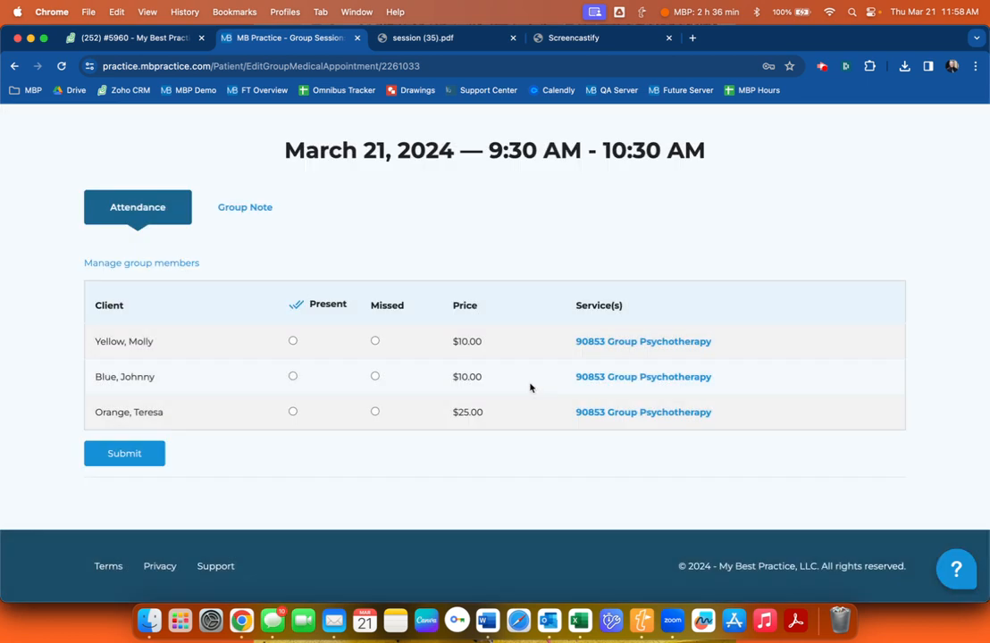
drag(453, 379, 494, 382)
click(493, 383)
Mark the third member as Missed with a $0 price.
click(375, 413)
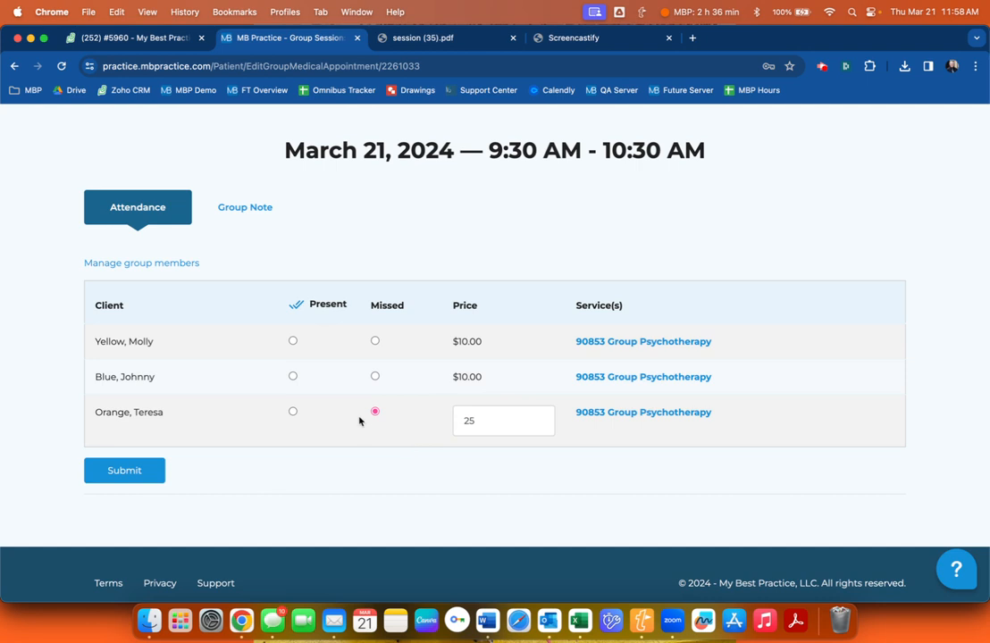
click(464, 420)
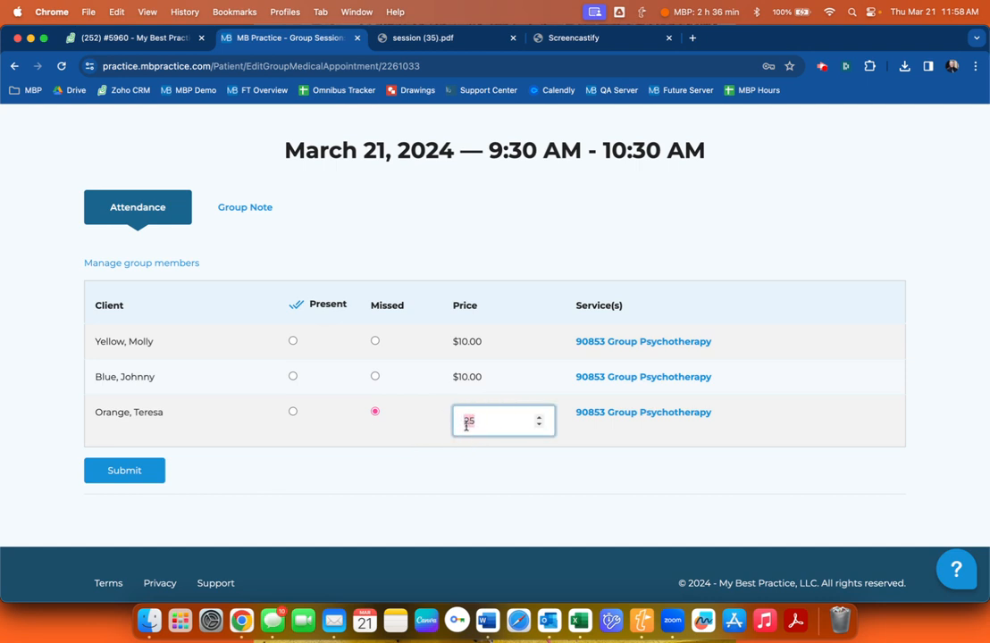
click(463, 420)
click(485, 427)
key(BackSpace)
key(BackSpace)
click(564, 473)
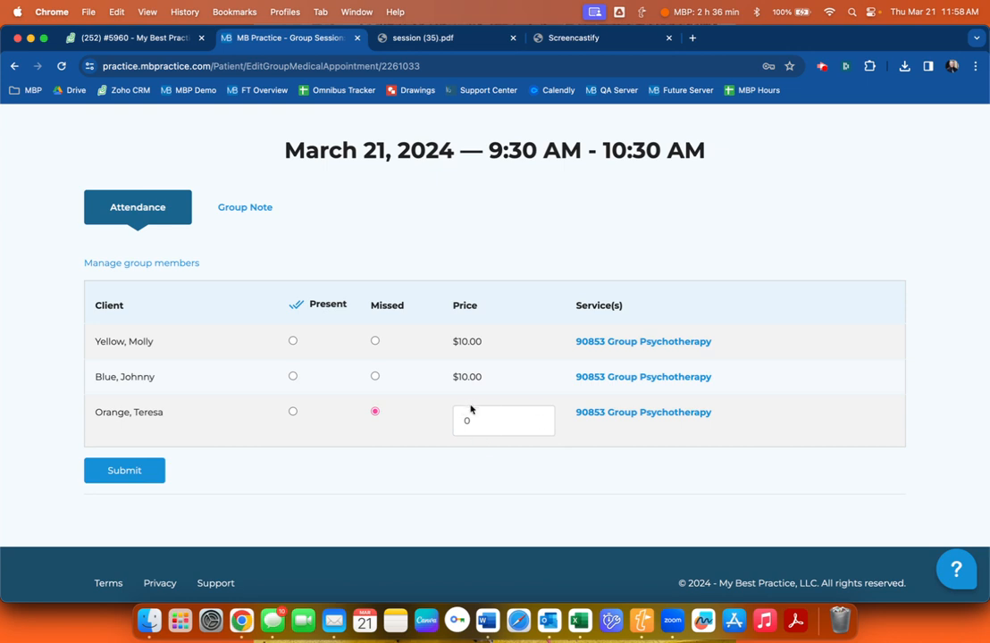
Mark the first and second members Present and submit the attendance.
click(293, 341)
click(293, 376)
click(140, 472)
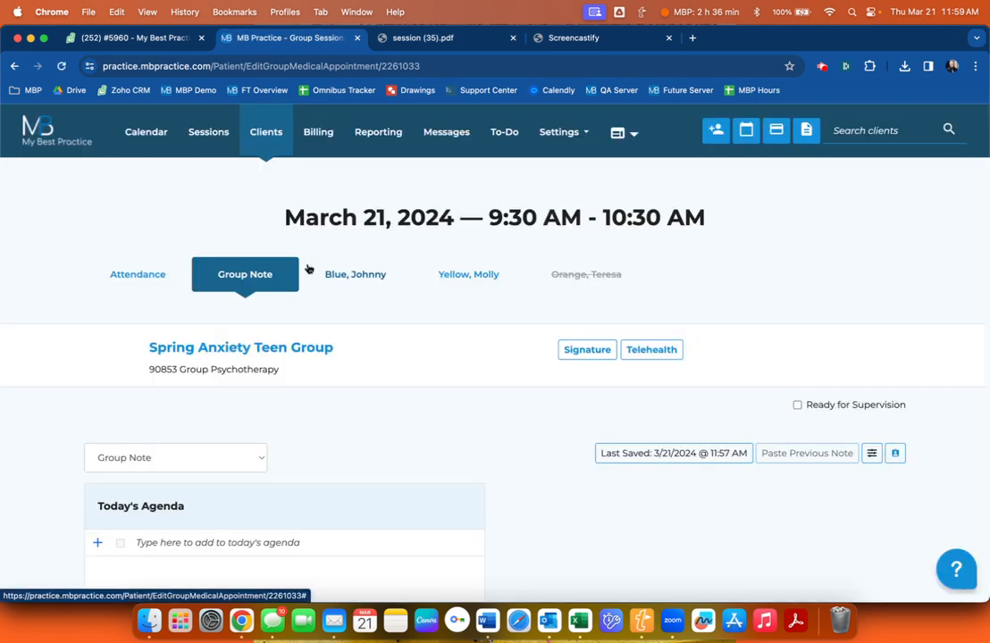
Review the members' individual notes and select the missed member's crossed-out name.
scroll(526, 307, down, 2)
click(361, 198)
click(460, 276)
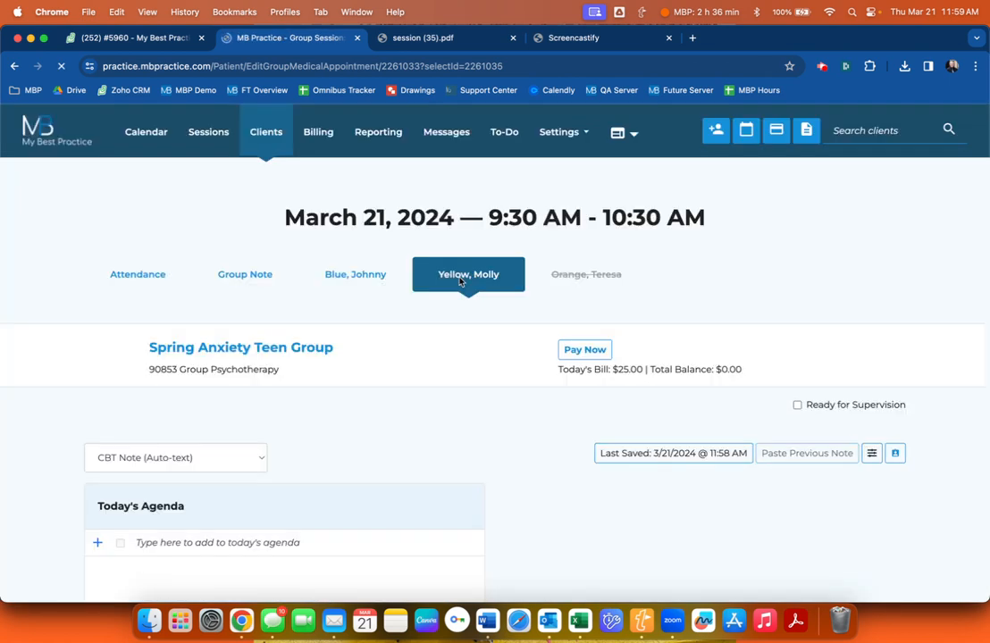
scroll(502, 255, down, 3)
click(552, 147)
drag(552, 147, 626, 147)
click(626, 148)
triple_click(582, 146)
scroll(582, 148, up, 2)
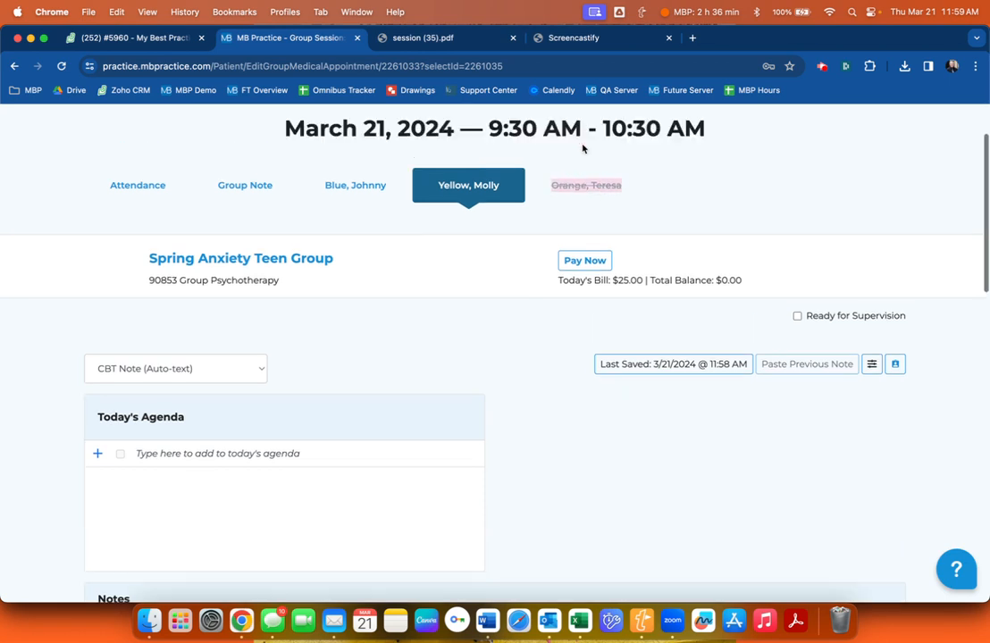
right_click(570, 218)
click(568, 215)
click(555, 216)
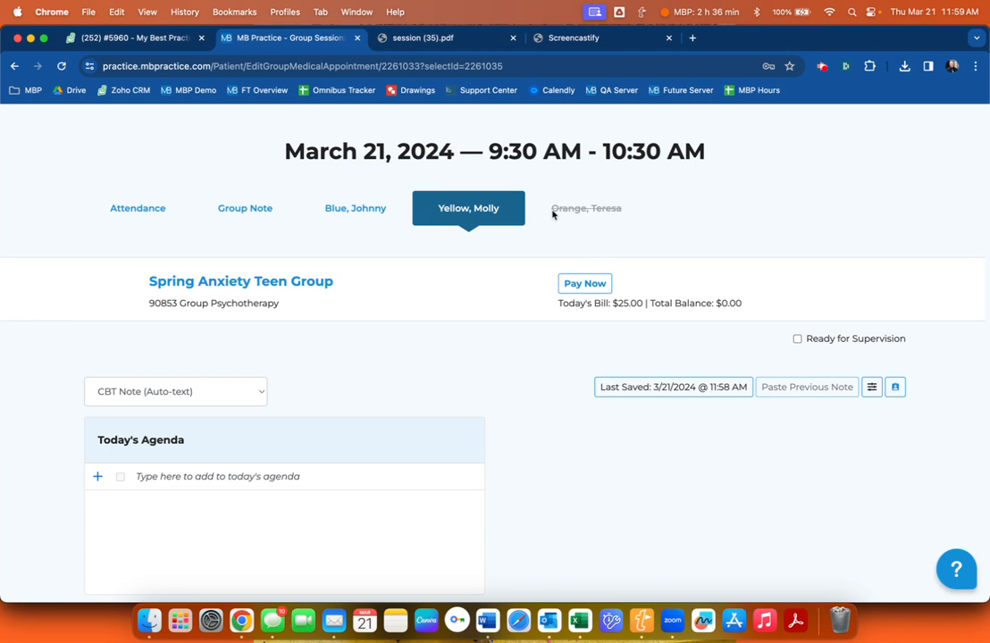
Search clients for the missed member and open their Client Info.
scroll(536, 219, up, 2)
text(teresa)
click(865, 152)
Open the missed member's client page Events list, showing the 3/21/2024 9:30 AM session as Missed.
click(464, 304)
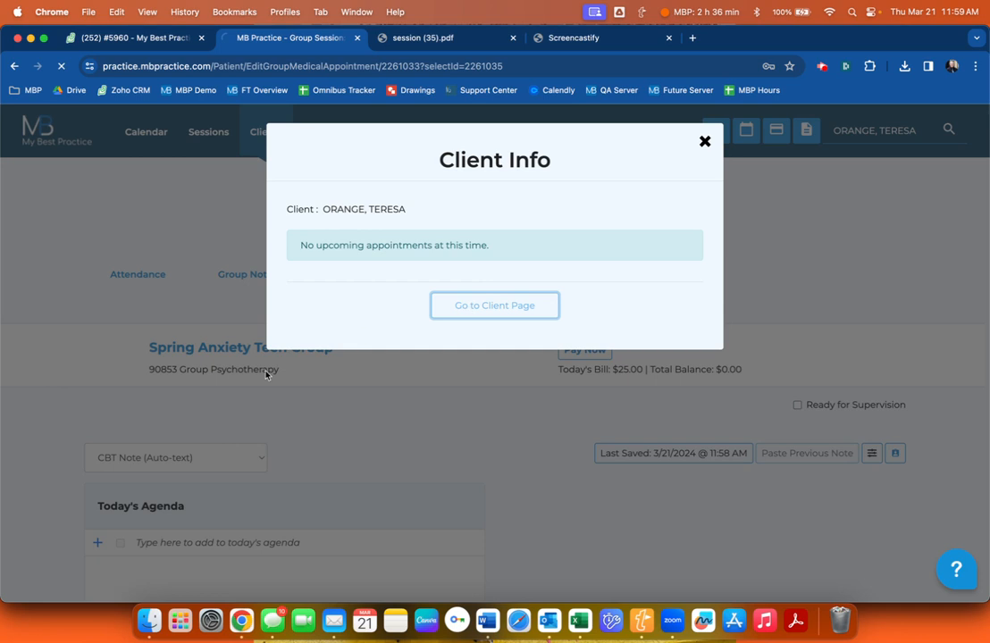
scroll(255, 380, down, 5)
click(155, 373)
scroll(450, 386, up, 3)
drag(471, 318, 728, 326)
click(536, 319)
click(735, 322)
click(596, 327)
click(728, 329)
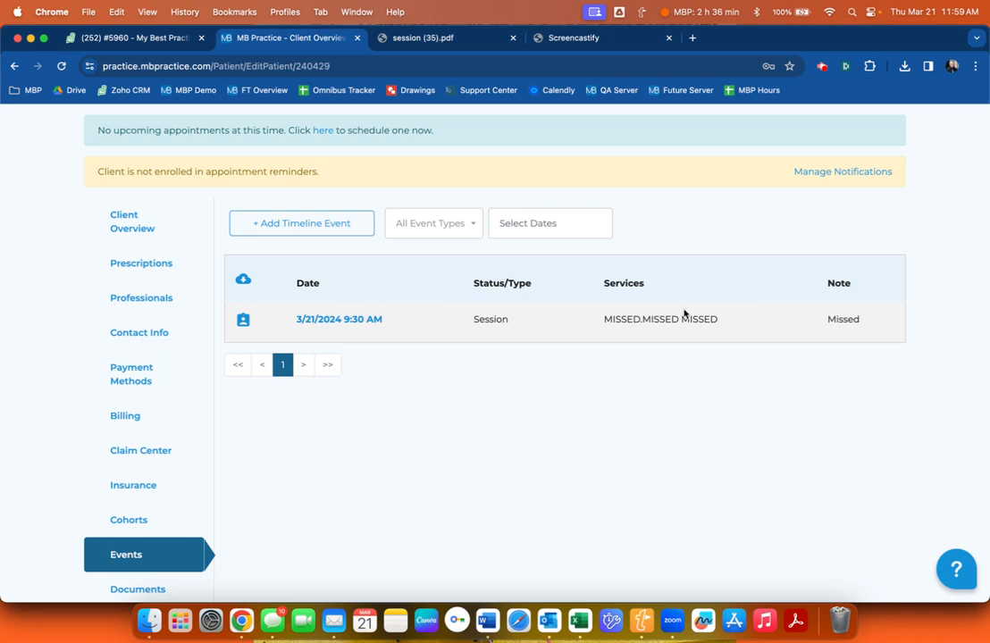
scroll(579, 301, up, 5)
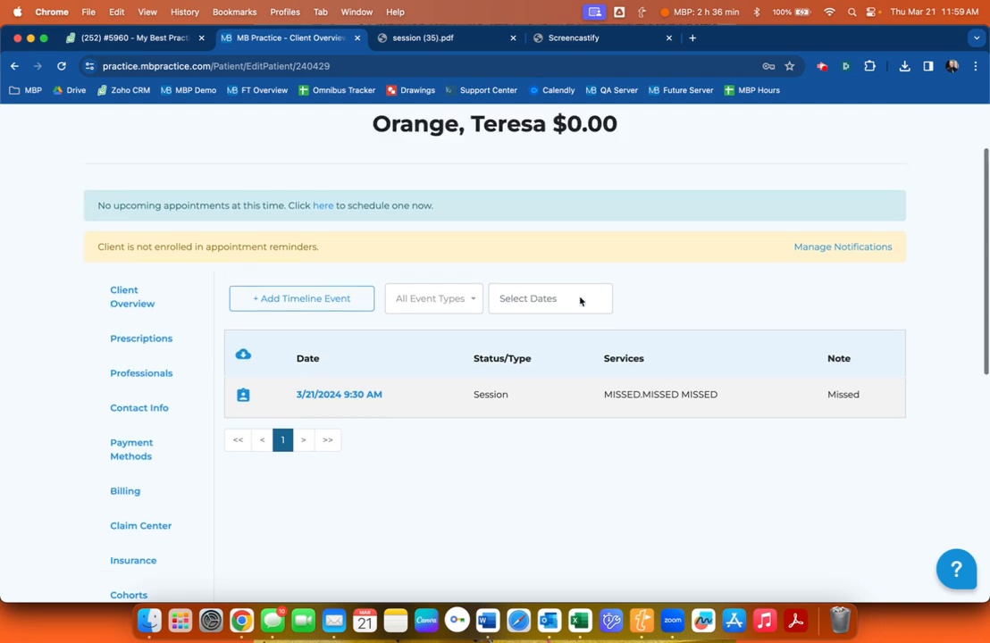